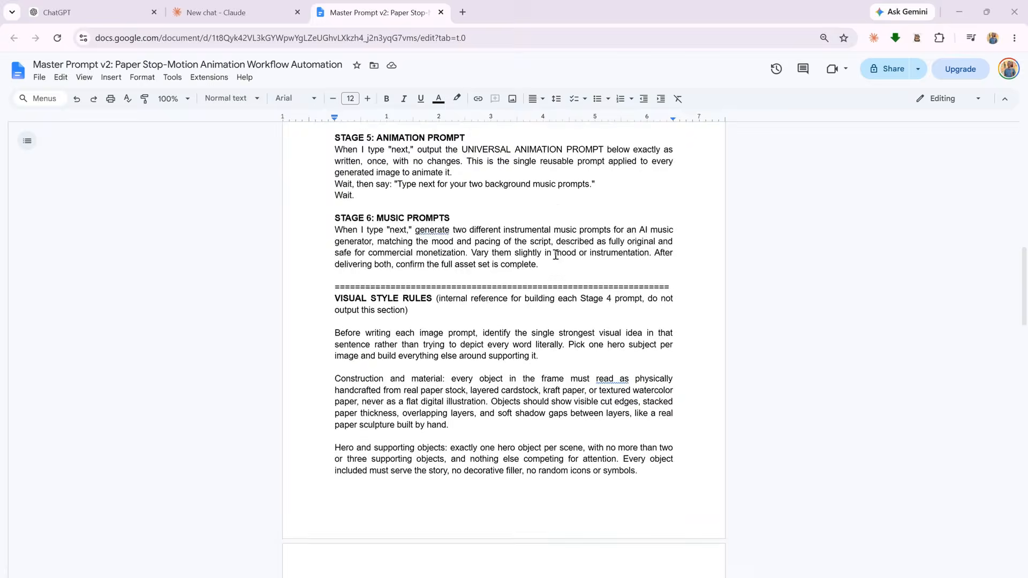
Step: Read through the master prompt document, covering the stage instructions, visual style rules, universal animation prompt and bonus music prompts
{"action": "scroll", "coordinate": [555, 256], "scroll_direction": "down", "scroll_amount": 2}
{"action": "scroll", "coordinate": [390, 314], "scroll_direction": "down", "scroll_amount": 5}
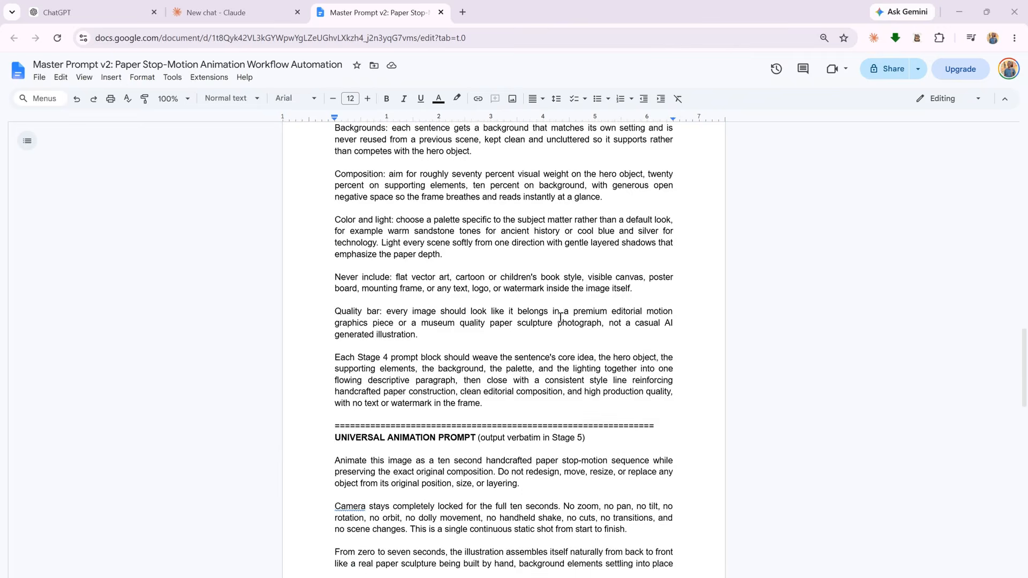
{"action": "scroll", "coordinate": [444, 320], "scroll_direction": "down", "scroll_amount": 2}
{"action": "scroll", "coordinate": [535, 322], "scroll_direction": "down", "scroll_amount": 1}
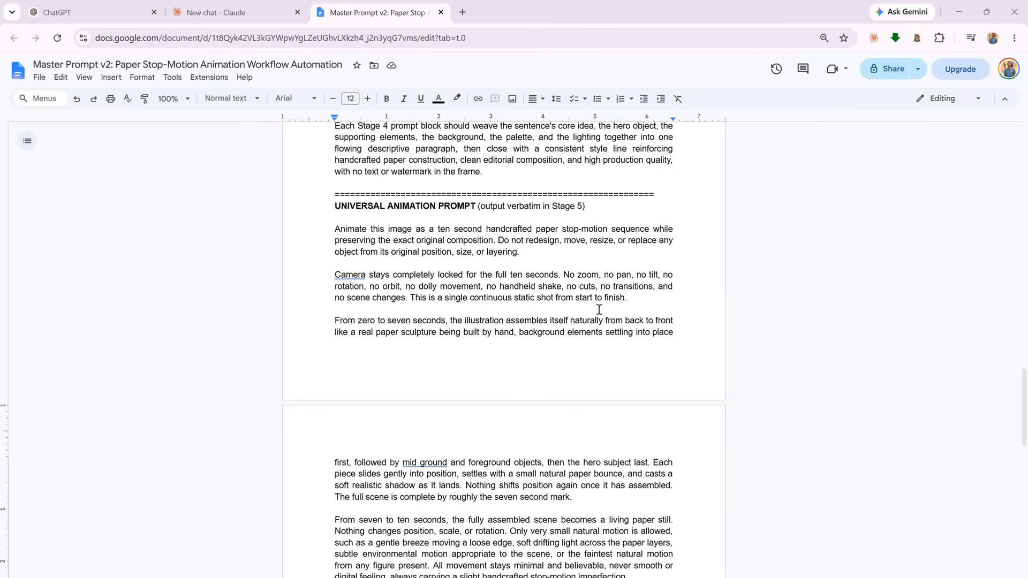
{"action": "scroll", "coordinate": [465, 304], "scroll_direction": "down", "scroll_amount": 6}
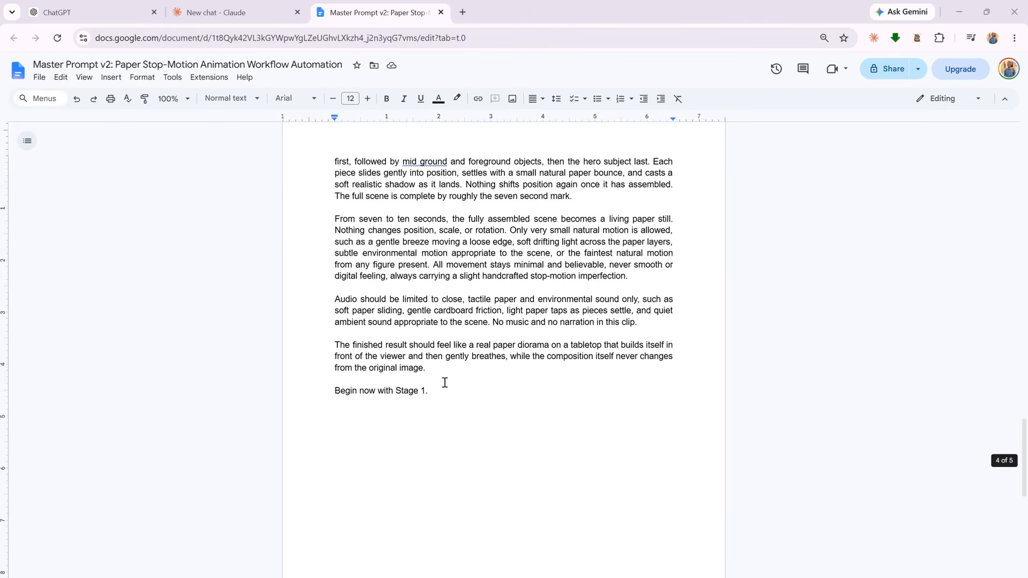
{"action": "scroll", "coordinate": [444, 410], "scroll_direction": "down", "scroll_amount": 4}
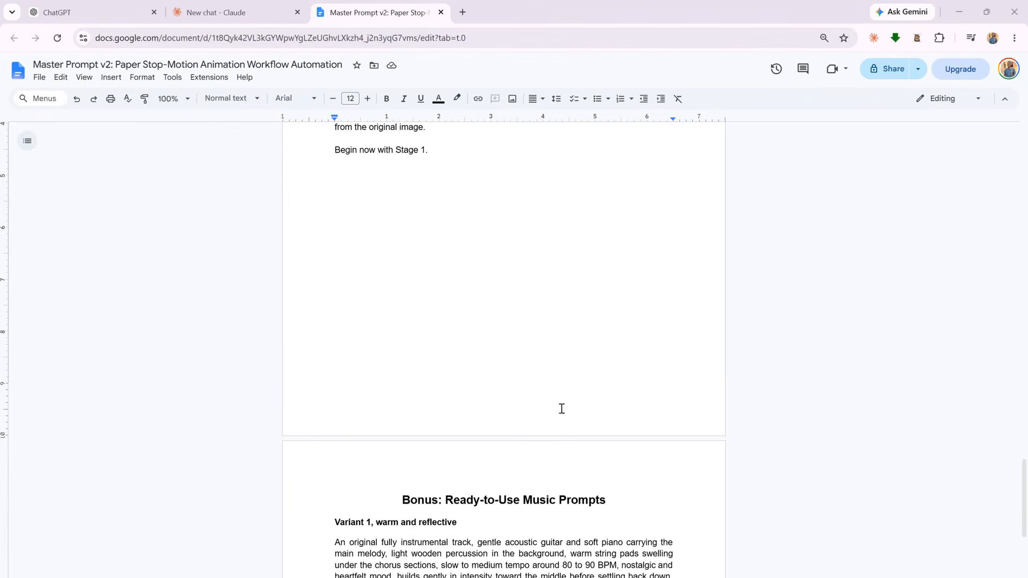
{"action": "scroll", "coordinate": [461, 386], "scroll_direction": "down", "scroll_amount": 6}
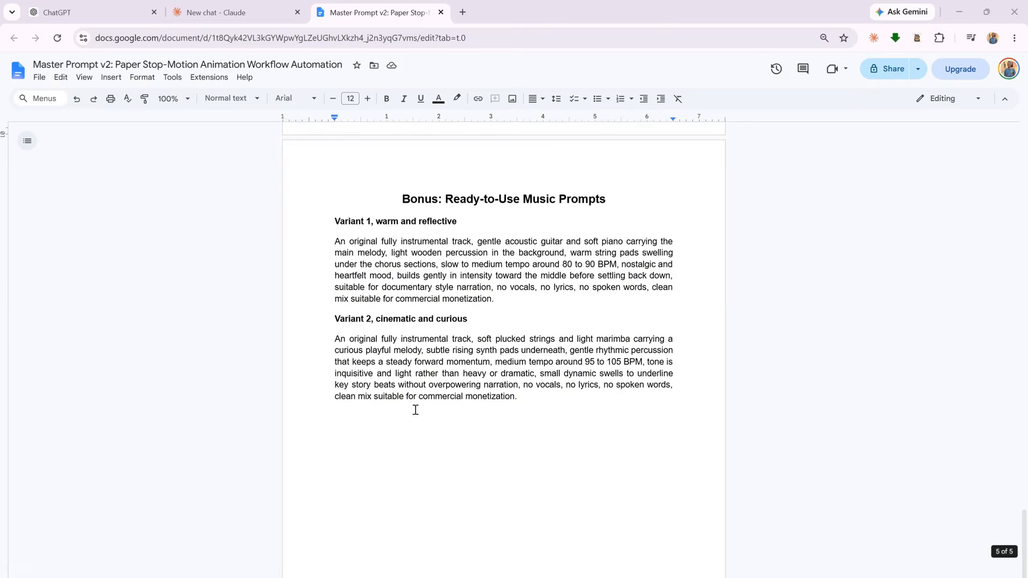
{"action": "scroll", "coordinate": [516, 388], "scroll_direction": "up", "scroll_amount": 9}
{"action": "scroll", "coordinate": [514, 360], "scroll_direction": "up", "scroll_amount": 12}
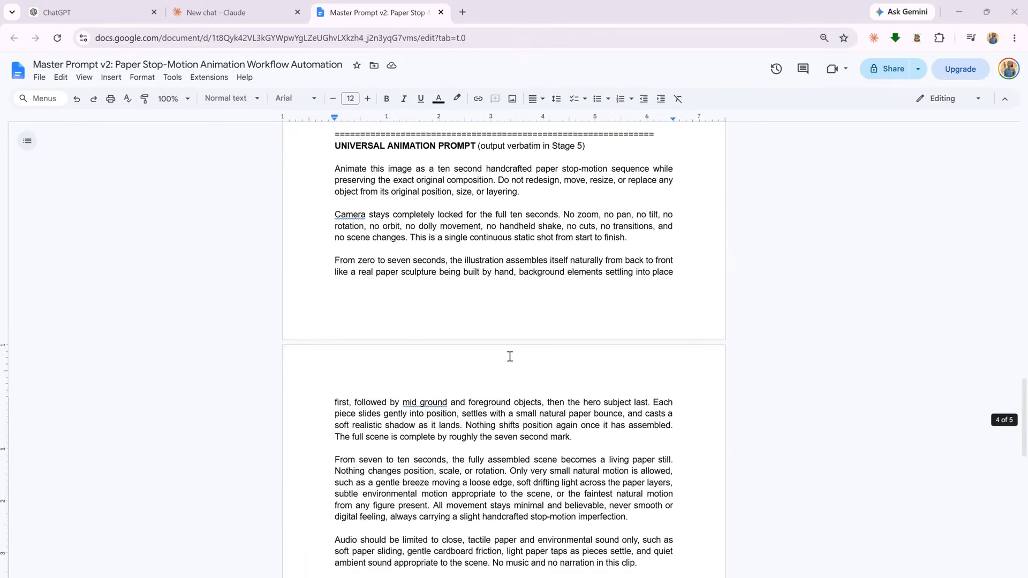
{"action": "scroll", "coordinate": [508, 356], "scroll_direction": "up", "scroll_amount": 12}
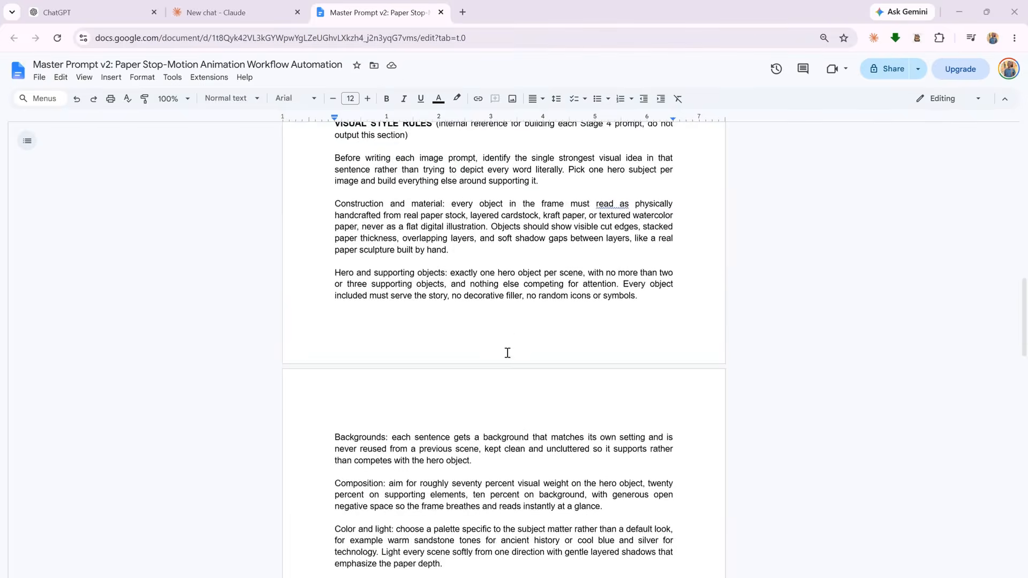
{"action": "scroll", "coordinate": [508, 353], "scroll_direction": "up", "scroll_amount": 5}
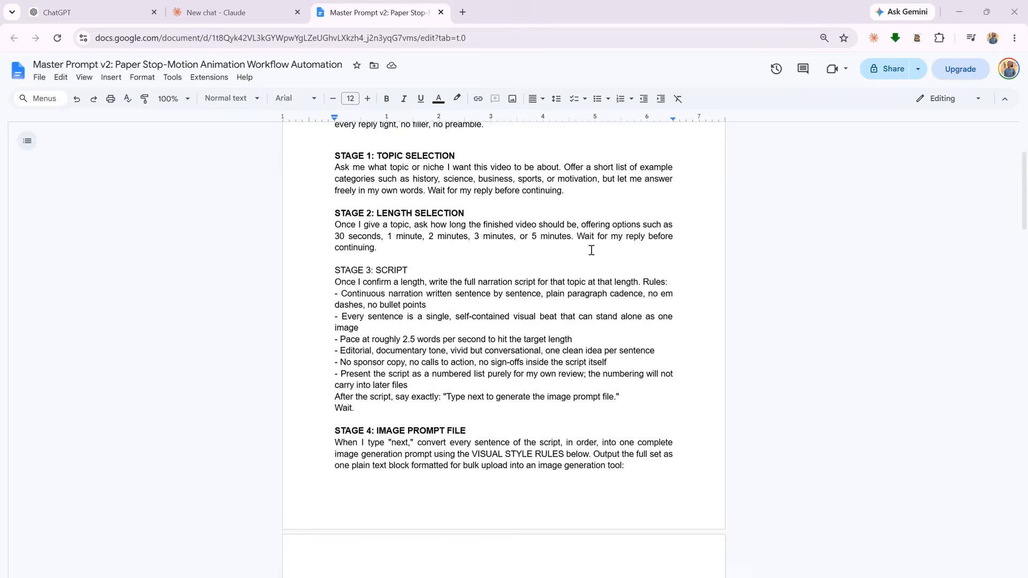
{"action": "scroll", "coordinate": [589, 251], "scroll_direction": "down", "scroll_amount": 1}
{"action": "scroll", "coordinate": [587, 253], "scroll_direction": "up", "scroll_amount": 3}
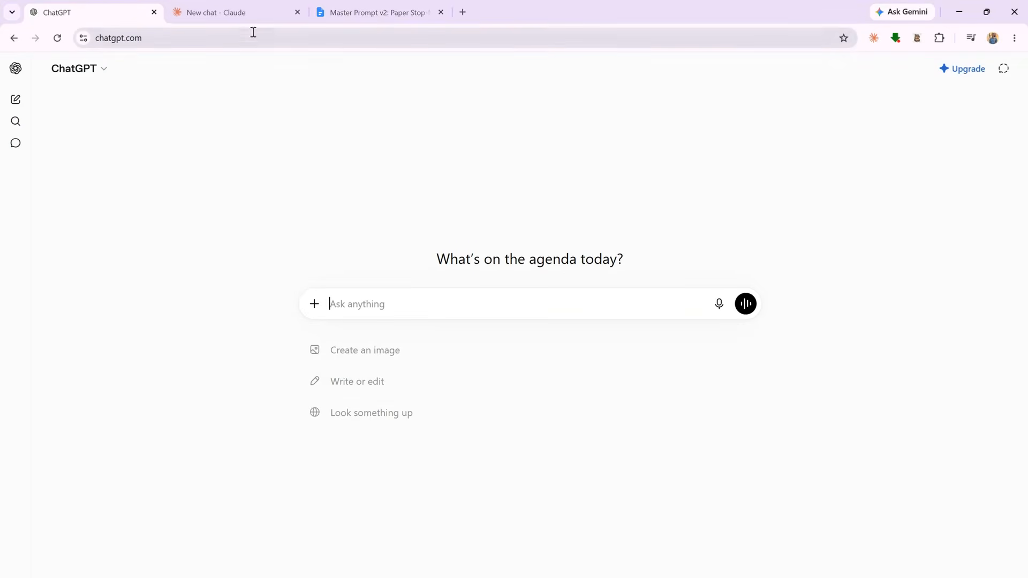
Step: Copy the master prompt from the Google Docs document, from its opening paragraph through "Begin now with Stage 1."
{"action": "left_click", "coordinate": [248, 14]}
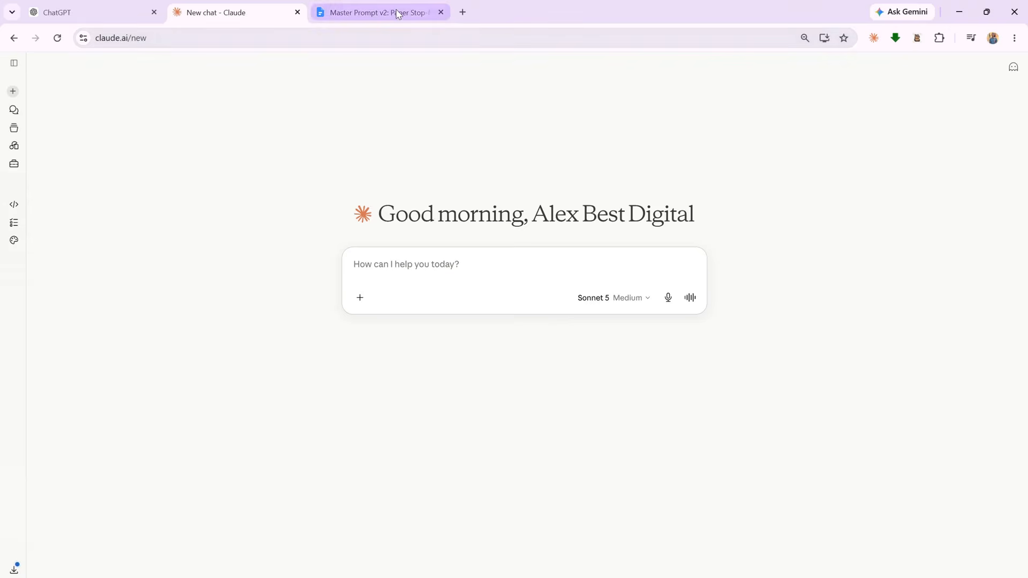
{"action": "left_click", "coordinate": [397, 14]}
{"action": "key", "text": "ctrl+a"}
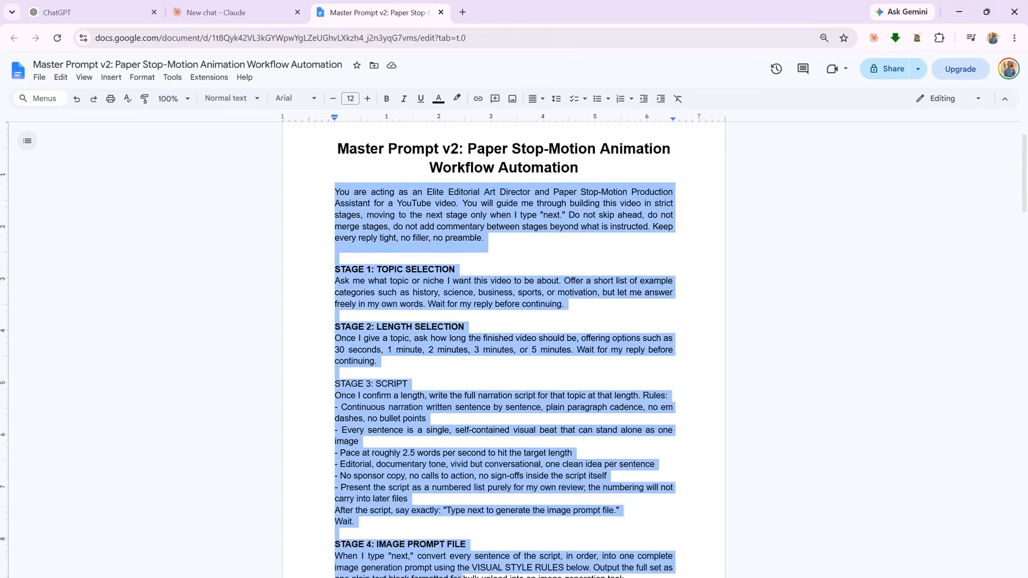
{"action": "scroll", "coordinate": [503, 348], "scroll_direction": "down", "scroll_amount": 5}
{"action": "scroll", "coordinate": [482, 321], "scroll_direction": "down", "scroll_amount": 20}
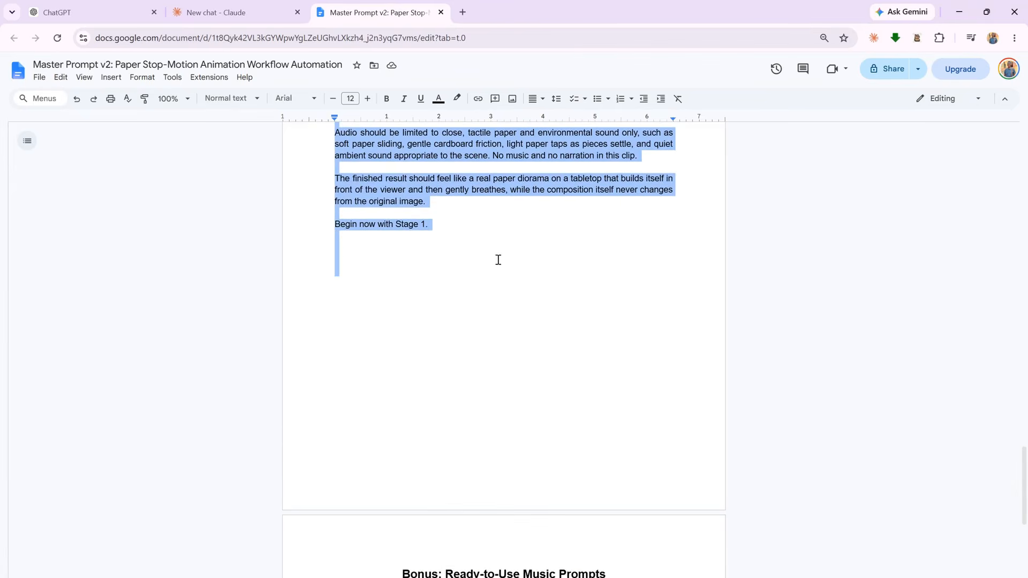
{"action": "right_click", "coordinate": [416, 189]}
{"action": "left_click", "coordinate": [453, 220]}
Step: Switch to Claude, paste the copied master prompt into the new chat and send it
{"action": "left_click", "coordinate": [226, 15]}
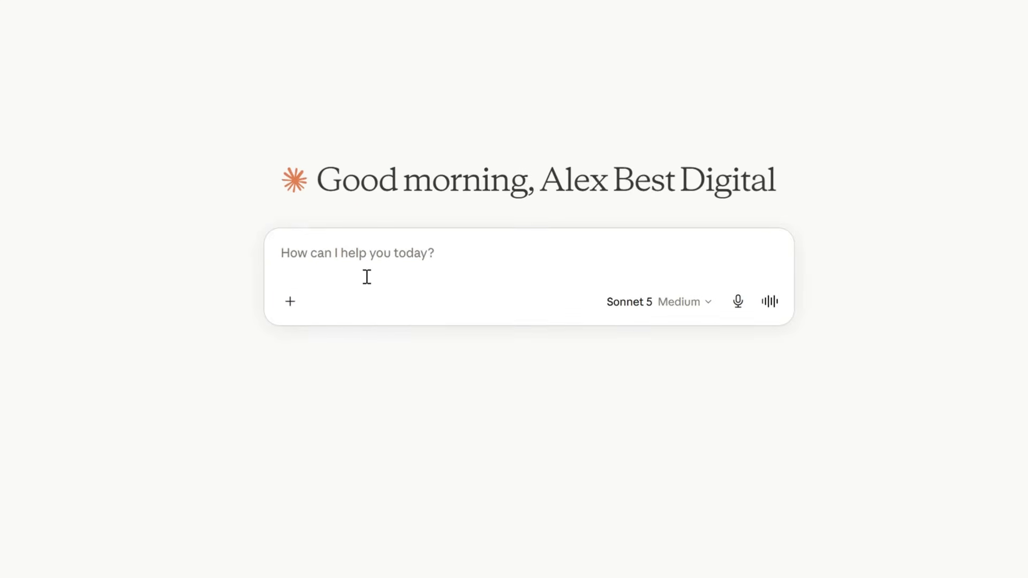
{"action": "key", "text": "ctrl+v"}
{"action": "left_click", "coordinate": [771, 423]}
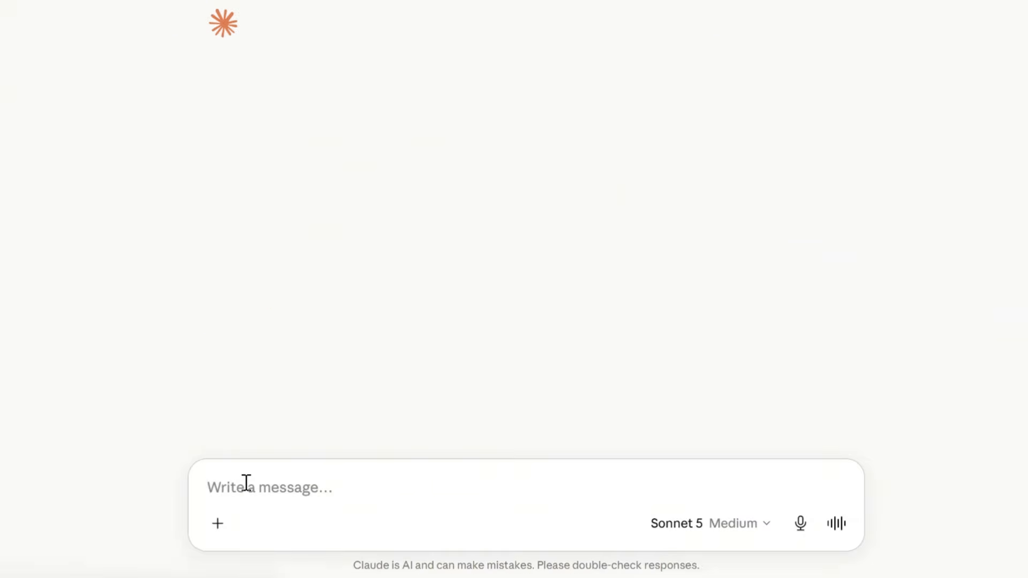
Step: Answer the setup questions in the chat with "history" as the video topic and "1 minute" as the length
{"action": "type", "text": "history"}
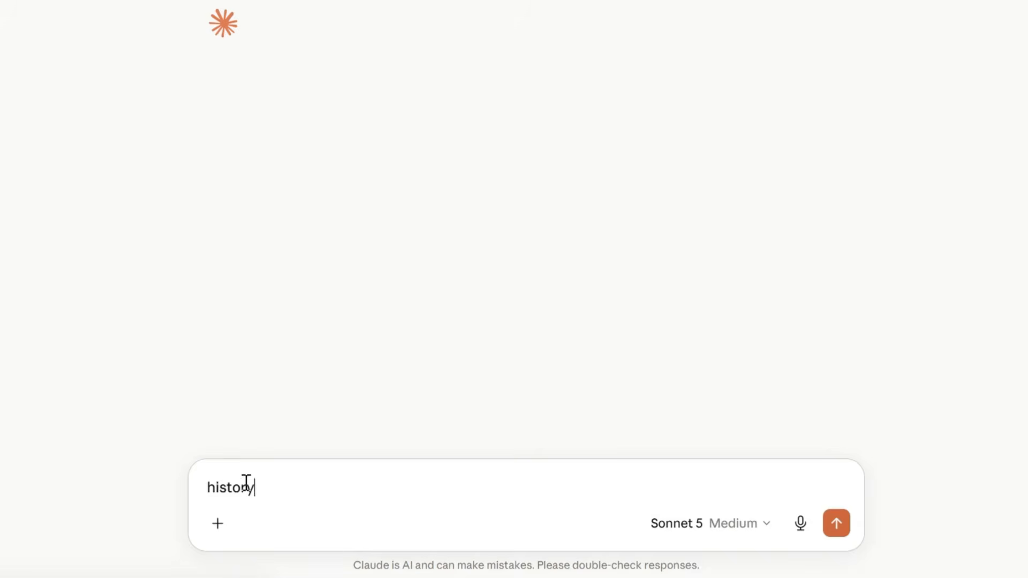
{"action": "left_click", "coordinate": [838, 531]}
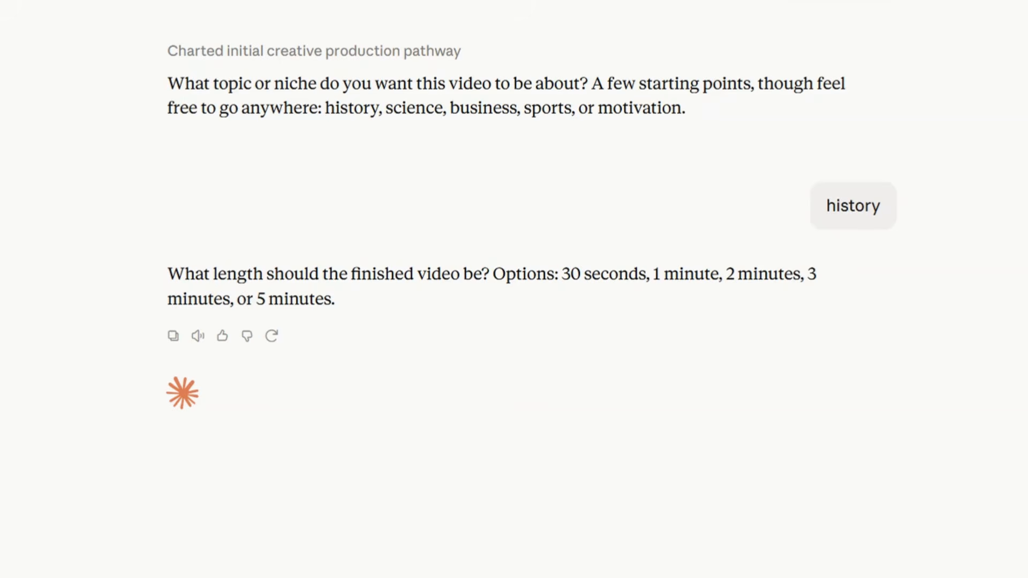
{"action": "type", "text": "1 minute"}
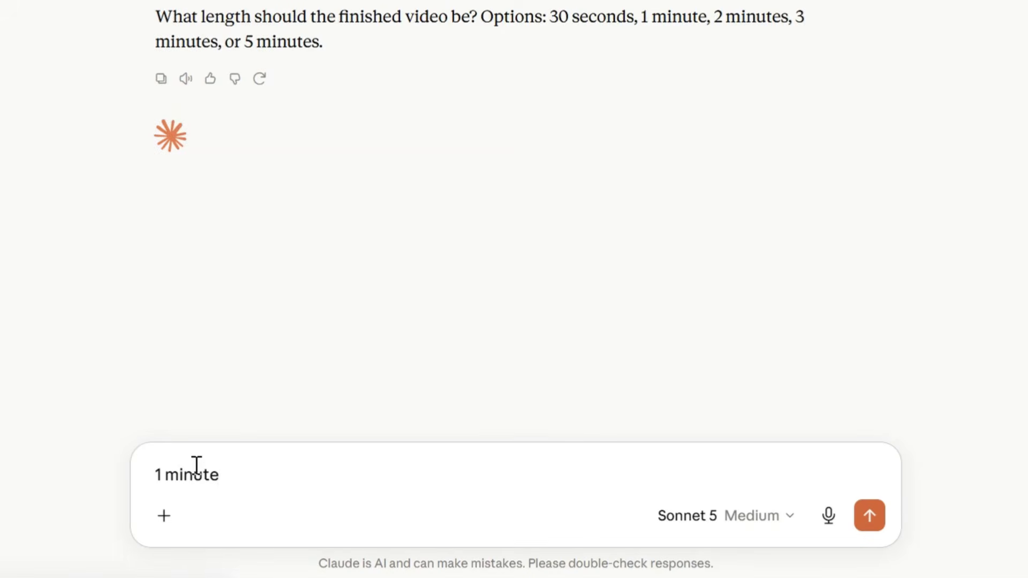
{"action": "left_click", "coordinate": [877, 518]}
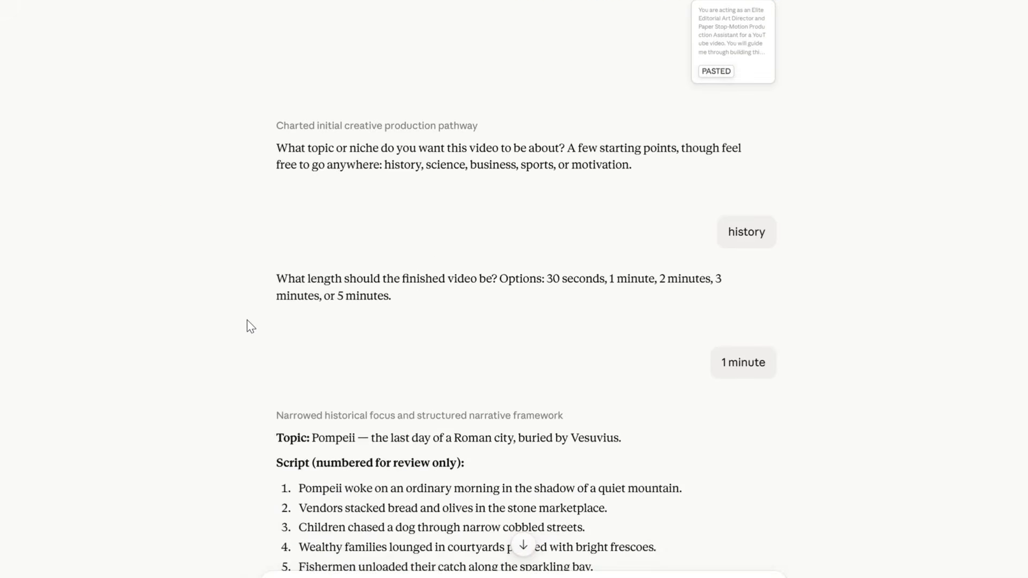
Step: Check the script's topic line and numbered sentences, and reply "next" to request the image prompt file
{"action": "scroll", "coordinate": [916, 111], "scroll_direction": "down", "scroll_amount": 5}
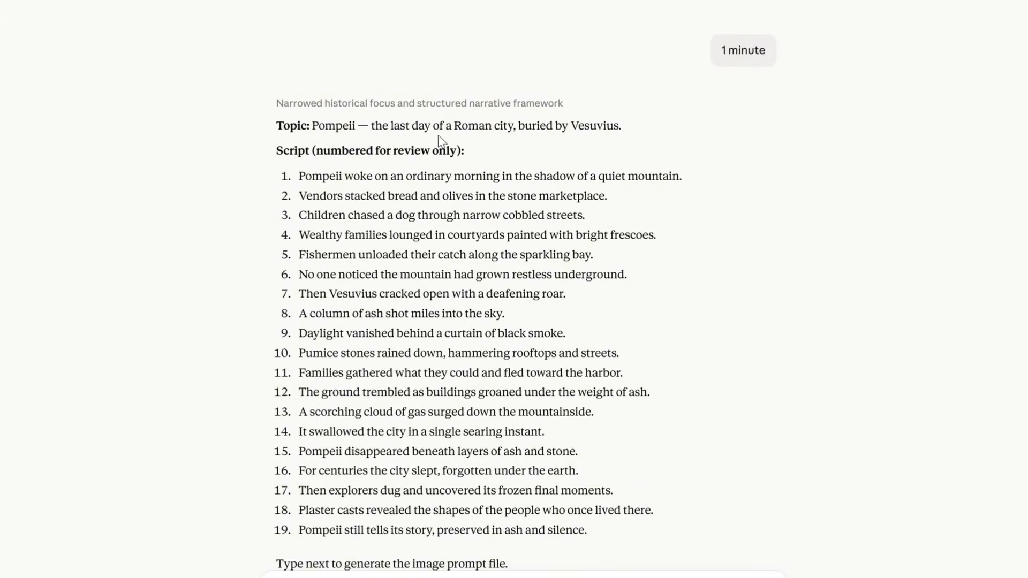
{"action": "left_click_drag", "start_coordinate": [312, 127], "coordinate": [620, 134]}
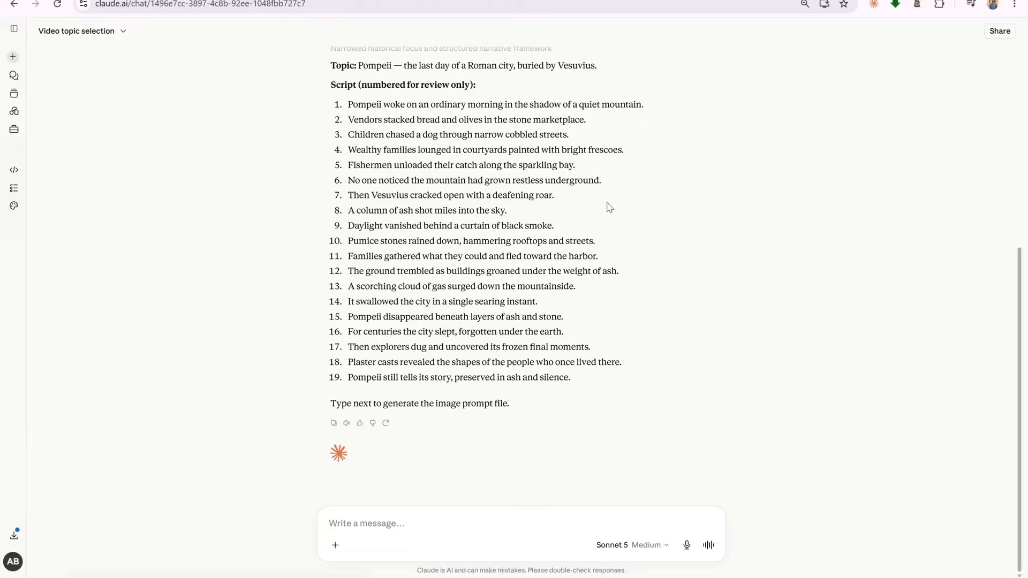
{"action": "left_click", "coordinate": [353, 523]}
{"action": "type", "text": "next"}
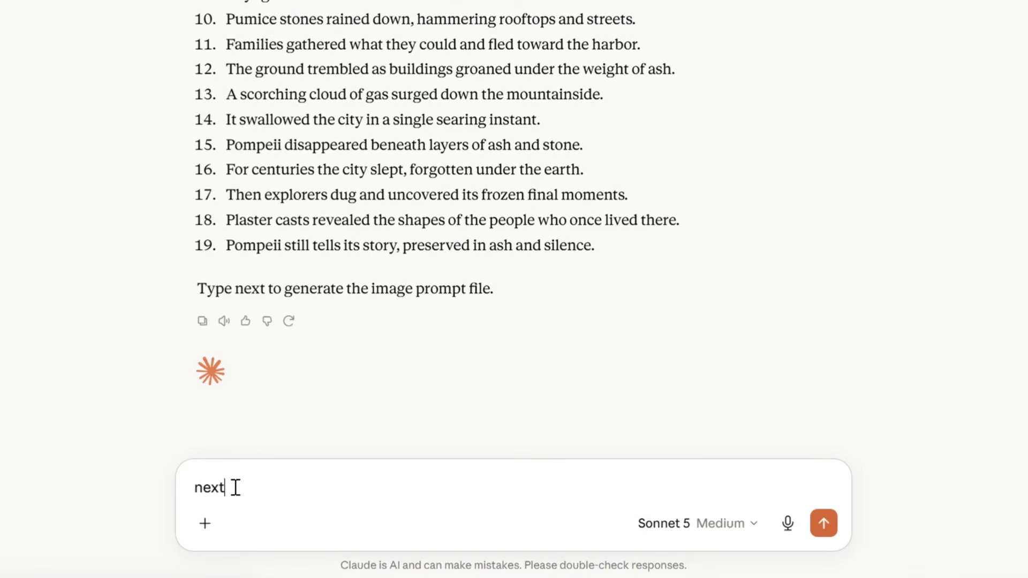
{"action": "key", "text": "Return"}
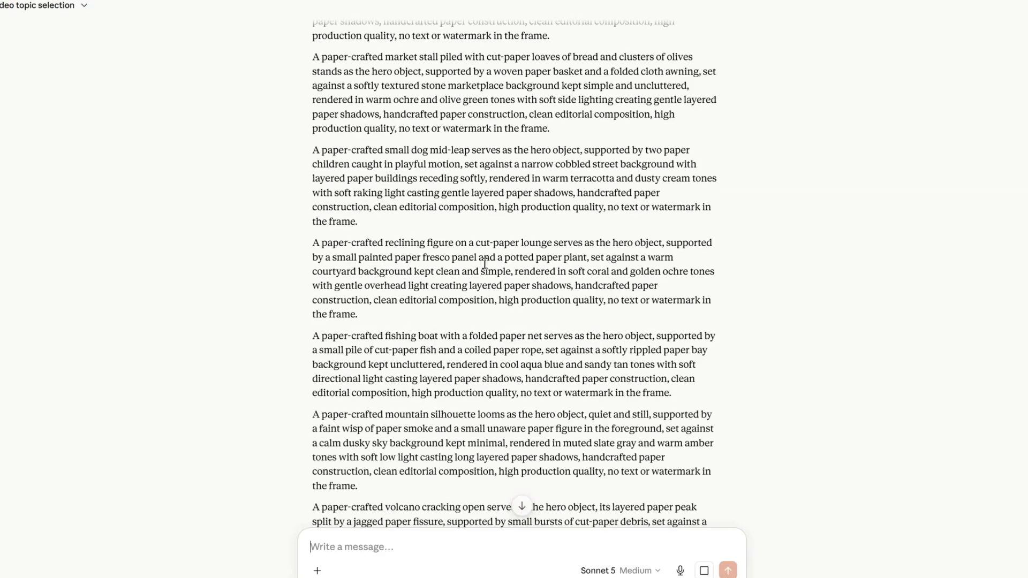
Step: Review the generated image prompts from the last paragraph back up to the first one
{"action": "scroll", "coordinate": [485, 263], "scroll_direction": "down", "scroll_amount": 8}
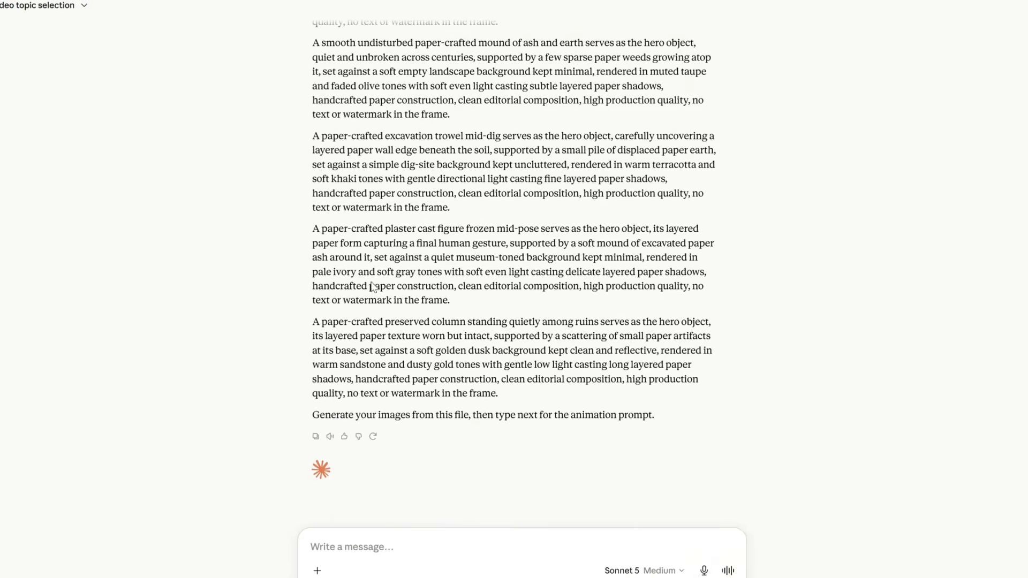
{"action": "scroll", "coordinate": [557, 373], "scroll_direction": "up", "scroll_amount": 4}
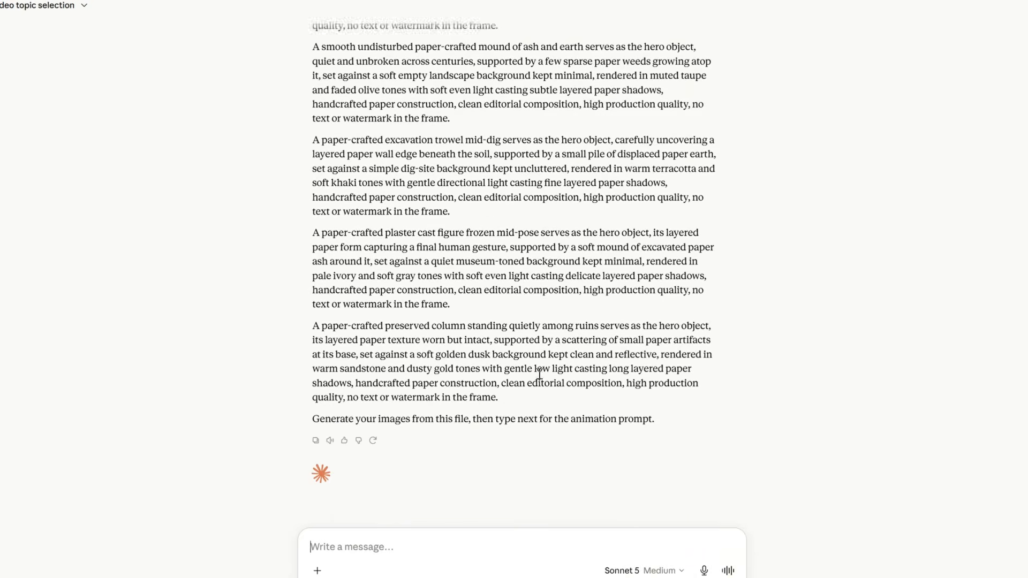
{"action": "scroll", "coordinate": [522, 306], "scroll_direction": "up", "scroll_amount": 9}
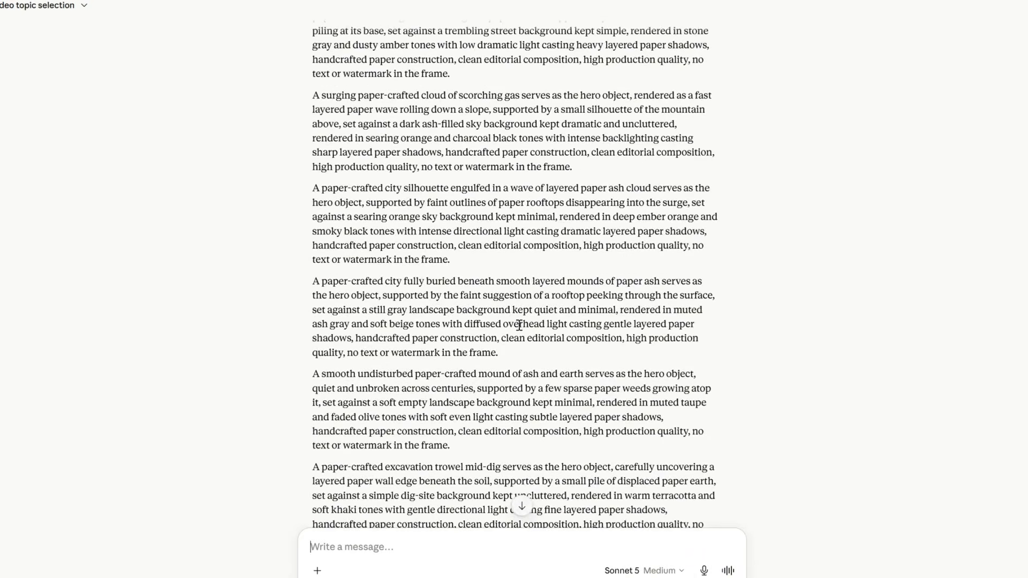
{"action": "scroll", "coordinate": [489, 307], "scroll_direction": "up", "scroll_amount": 5}
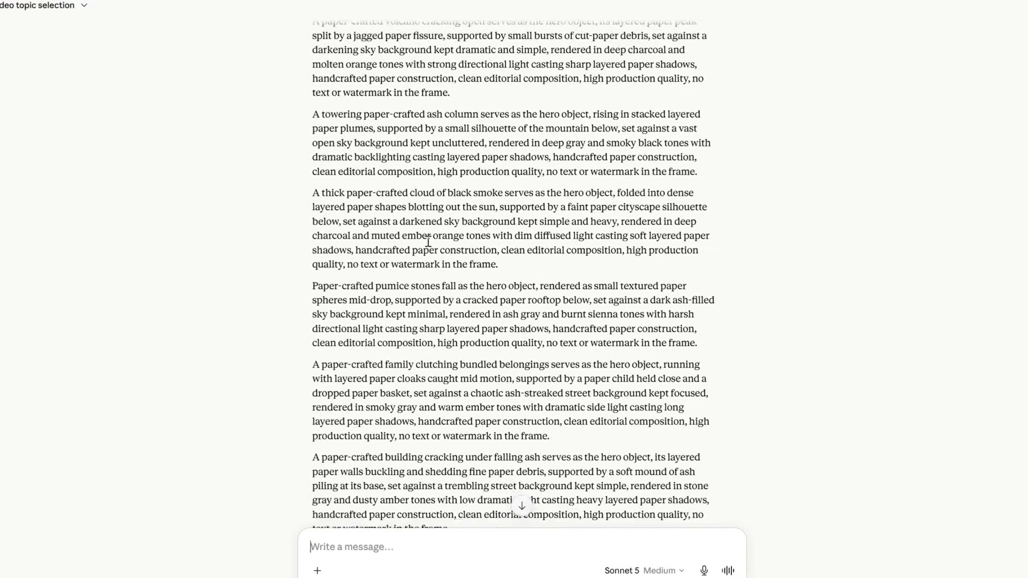
{"action": "scroll", "coordinate": [678, 148], "scroll_direction": "up", "scroll_amount": 5}
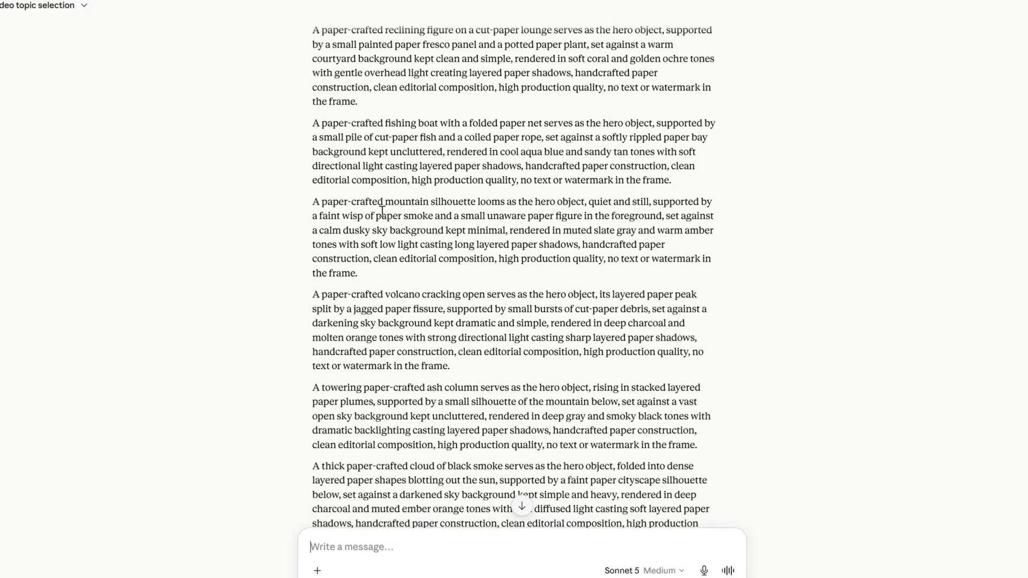
{"action": "scroll", "coordinate": [534, 157], "scroll_direction": "up", "scroll_amount": 5}
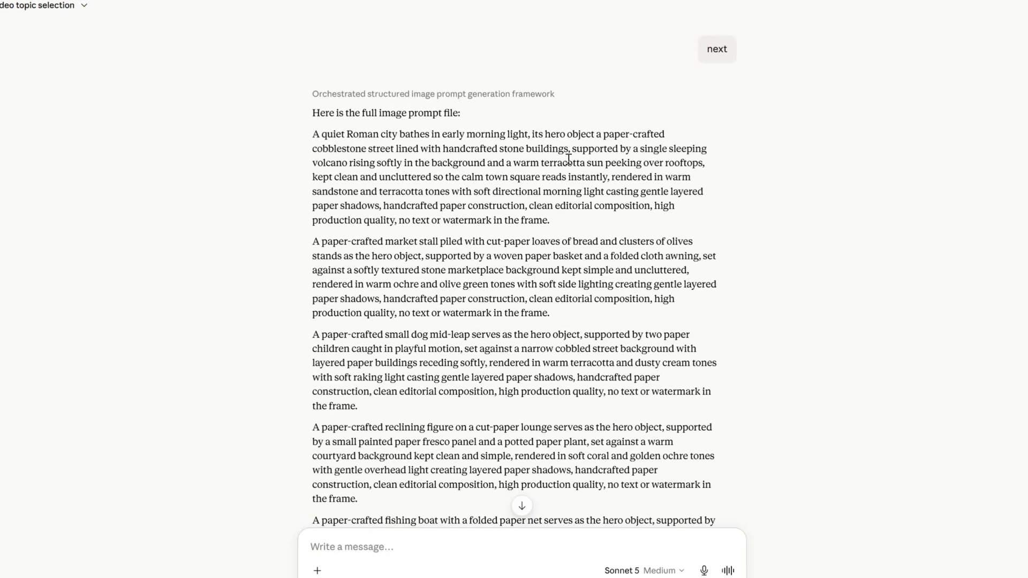
{"action": "scroll", "coordinate": [512, 189], "scroll_direction": "up", "scroll_amount": 1}
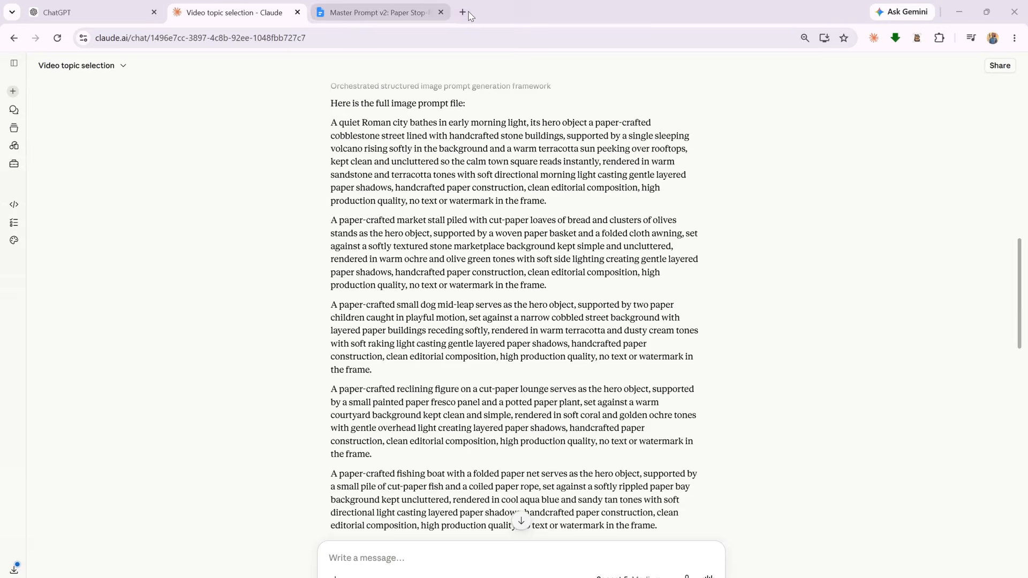
Step: Search the web for "google flow" in a new browser tab and open the Google Flow site from the results
{"action": "left_click", "coordinate": [468, 12]}
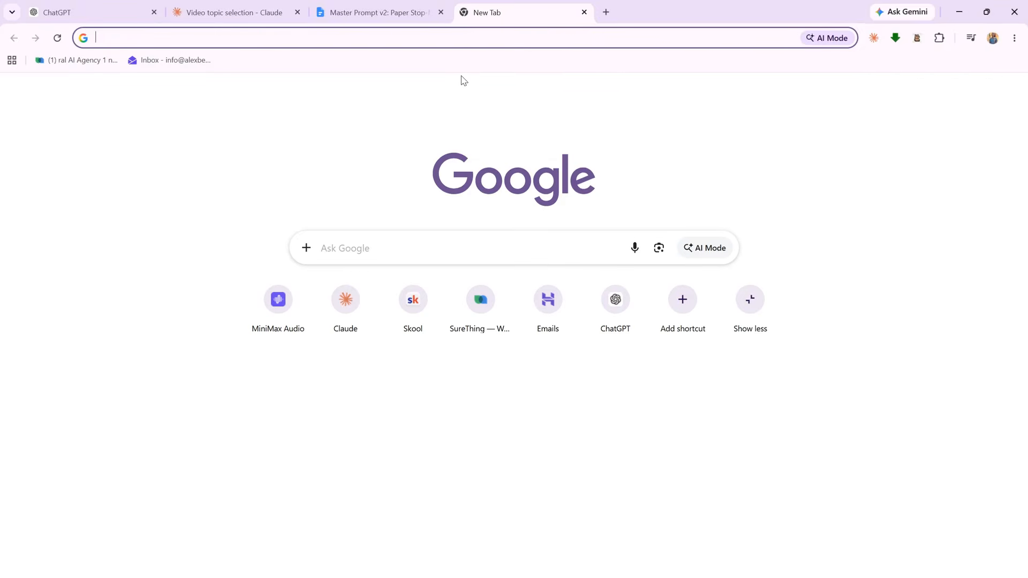
{"action": "type", "text": "google"}
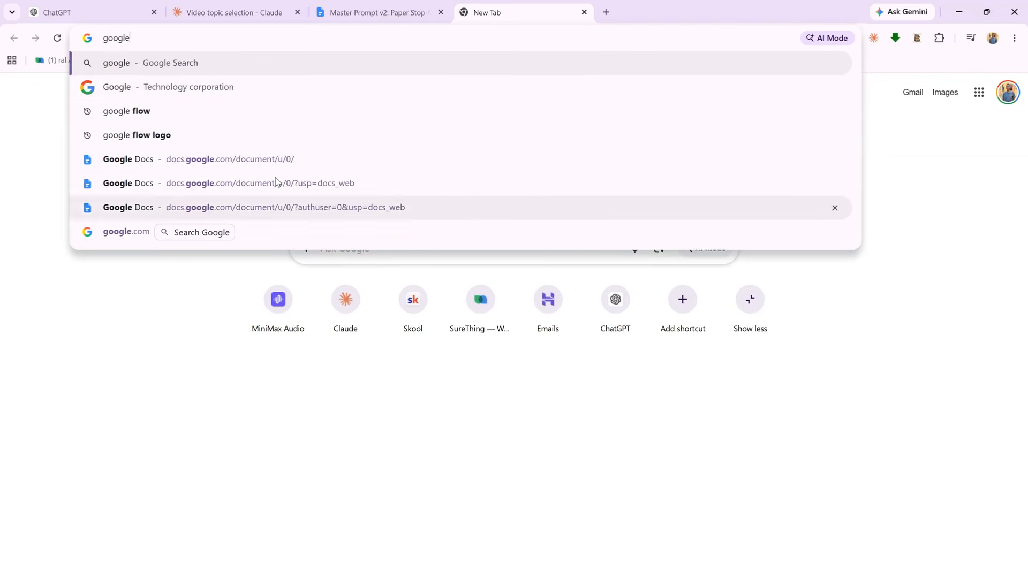
{"action": "left_click", "coordinate": [133, 111]}
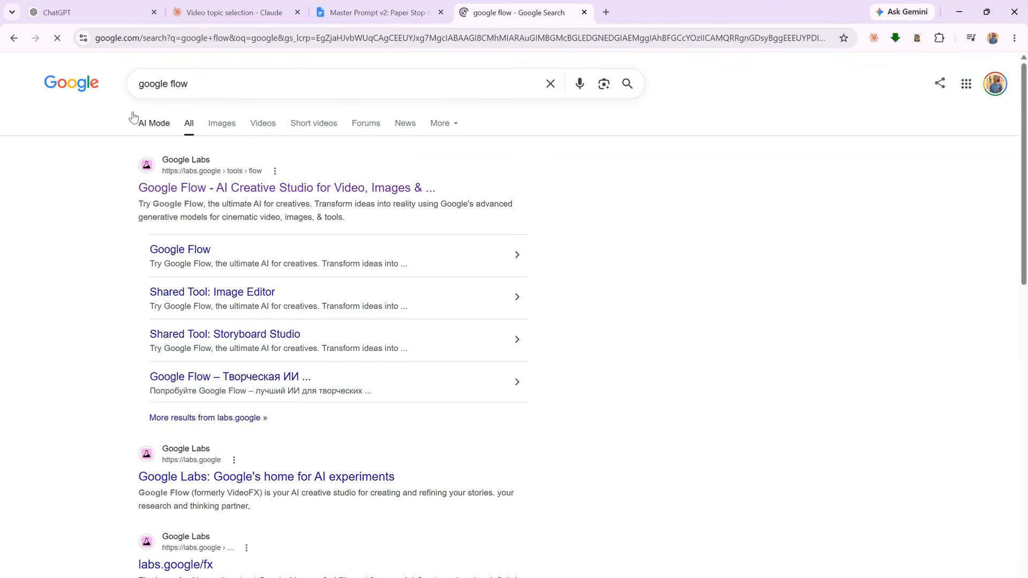
{"action": "left_click", "coordinate": [202, 189]}
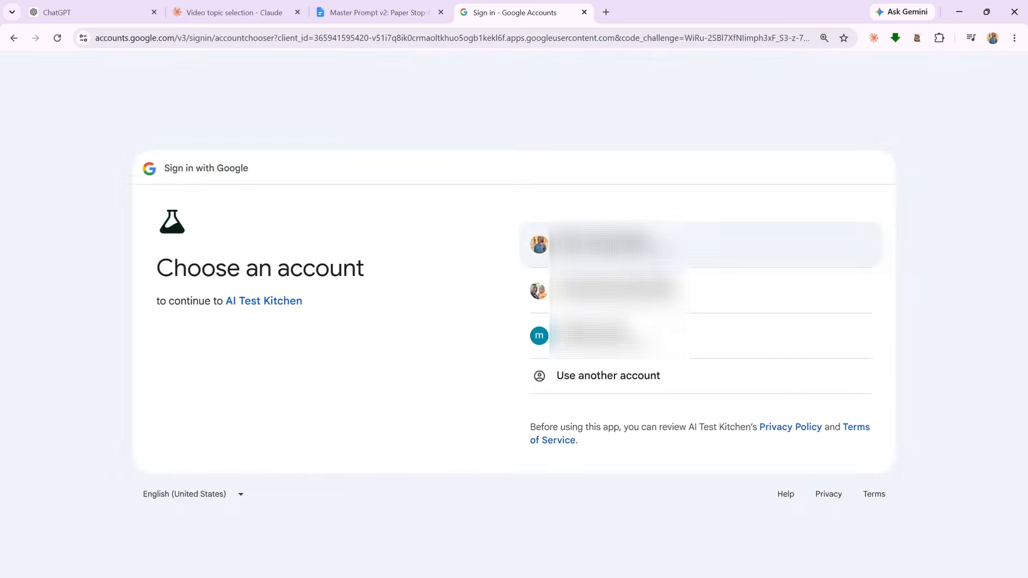
Step: Sign in to Google Flow with the first listed Google account and start a new project
{"action": "left_click", "coordinate": [605, 245]}
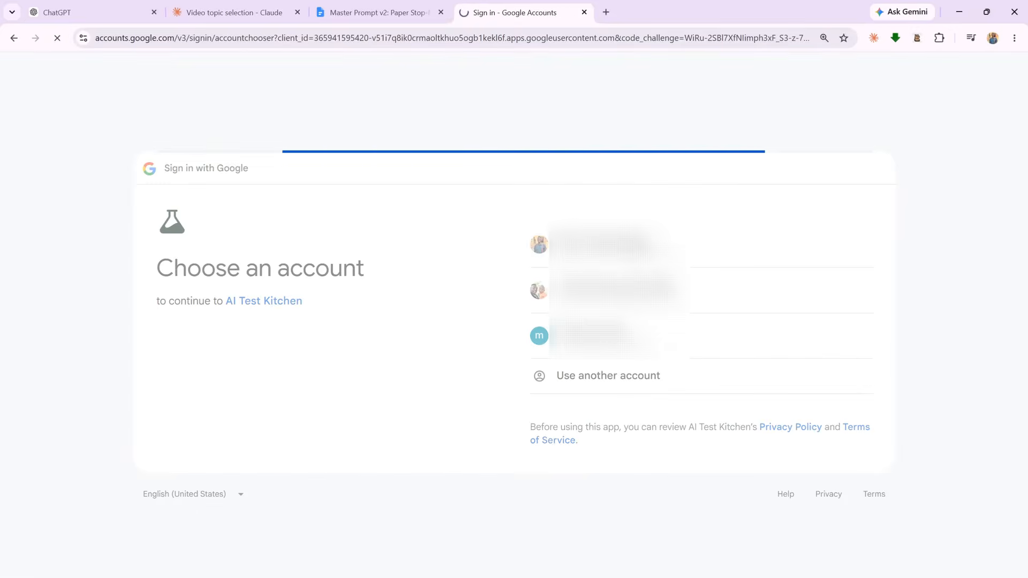
{"action": "left_click", "coordinate": [509, 519]}
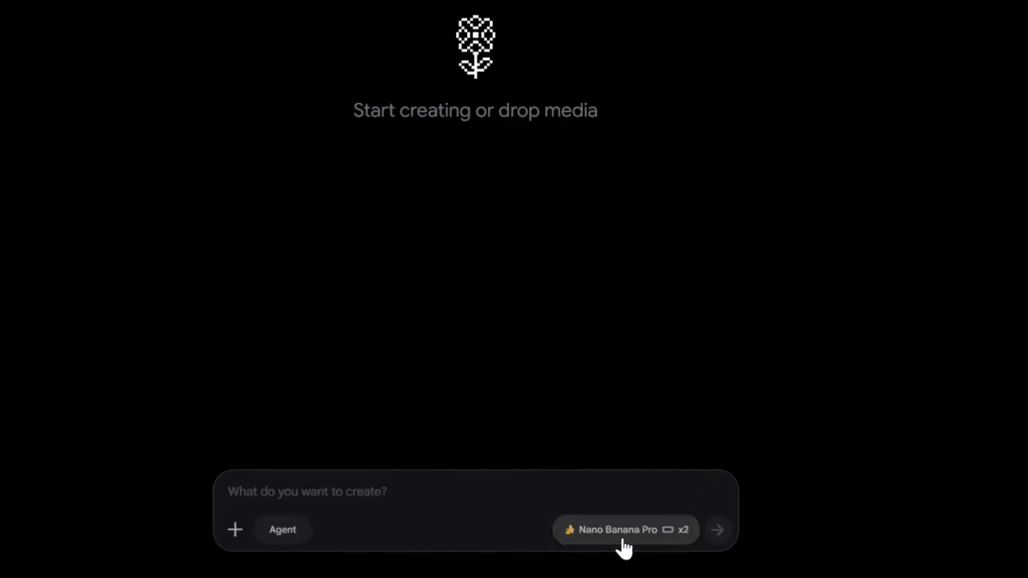
Step: Set the image output to 1x, generate Claude's first image prompt, the quiet Roman city, in Google Flow and inspect the result enlarged
{"action": "left_click", "coordinate": [595, 551]}
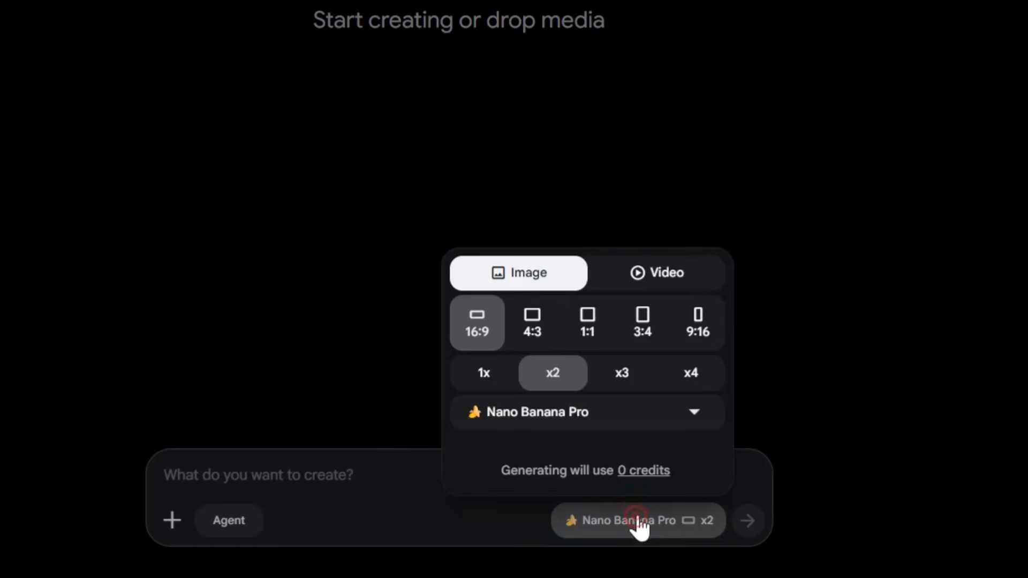
{"action": "left_click", "coordinate": [485, 375]}
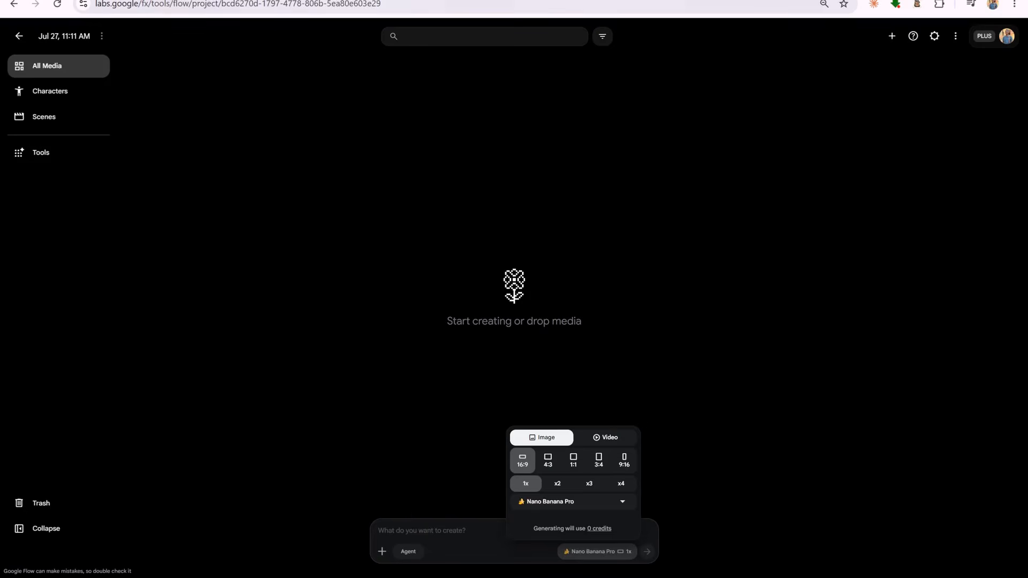
{"action": "key", "text": "ctrl+Tab"}
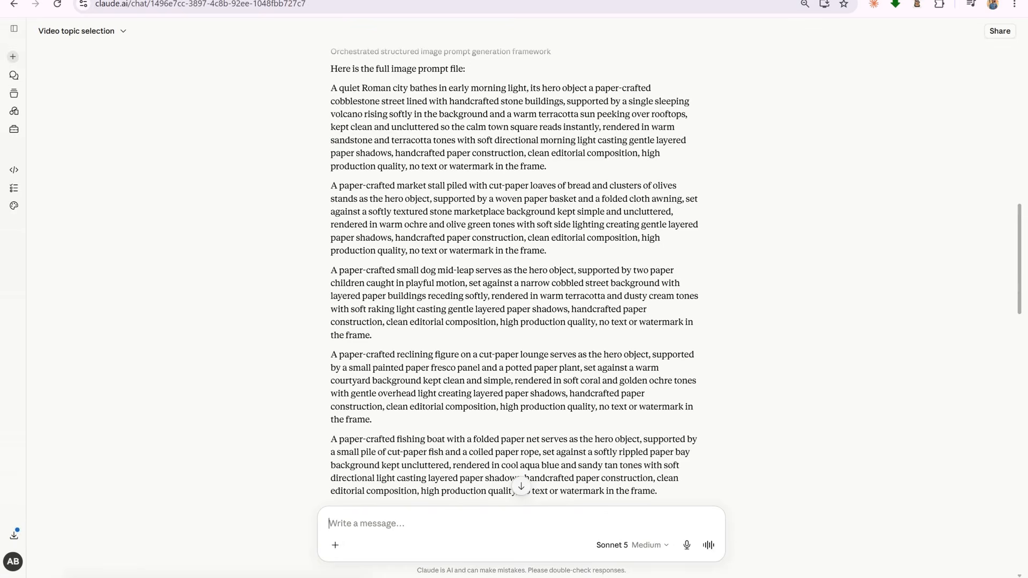
{"action": "left_click_drag", "start_coordinate": [376, 102], "coordinate": [550, 165]}
{"action": "key", "text": "ctrl+c"}
{"action": "key", "text": "ctrl+Tab"}
{"action": "key", "text": "ctrl+v"}
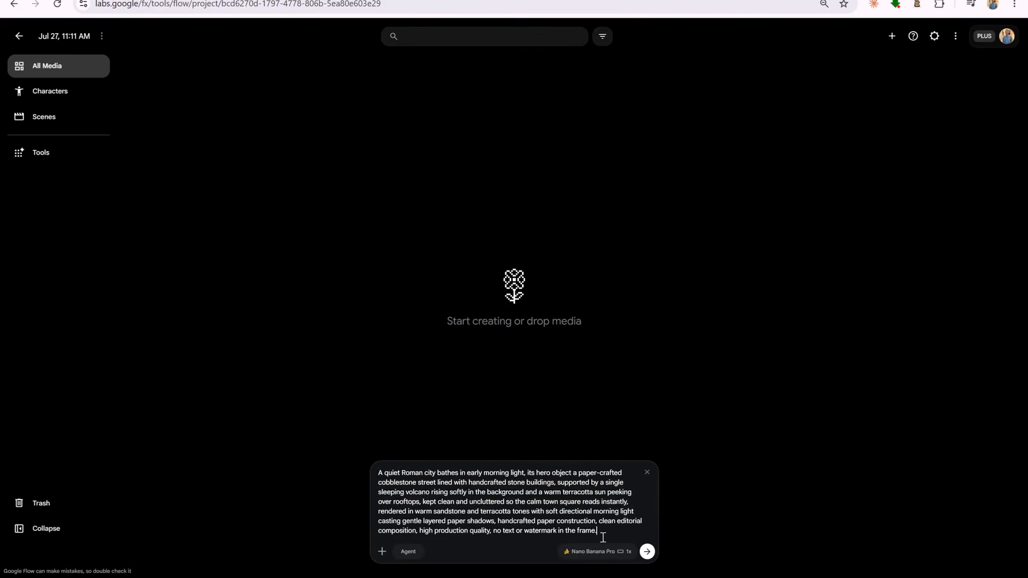
{"action": "left_click", "coordinate": [648, 552]}
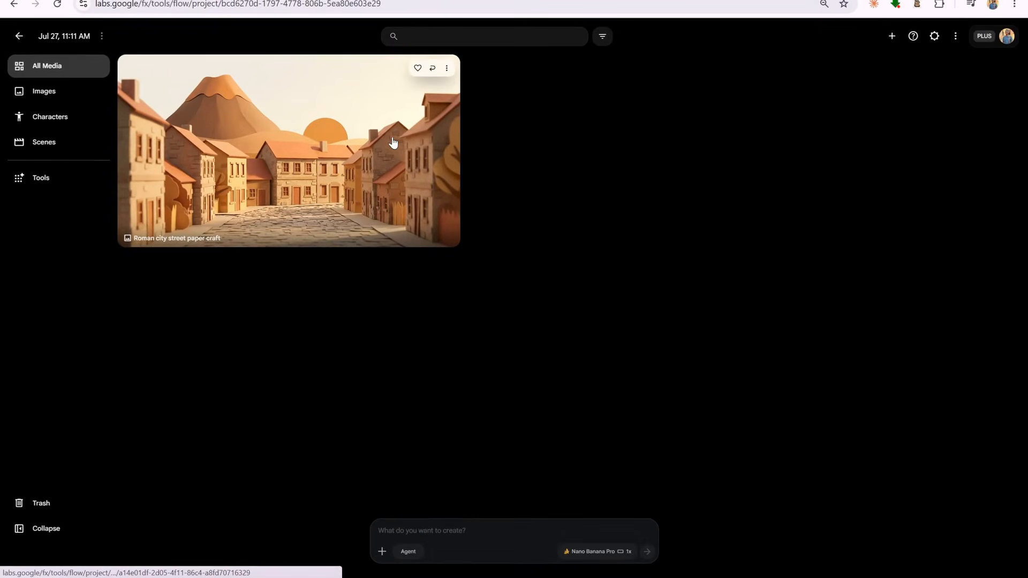
{"action": "left_click", "coordinate": [393, 142]}
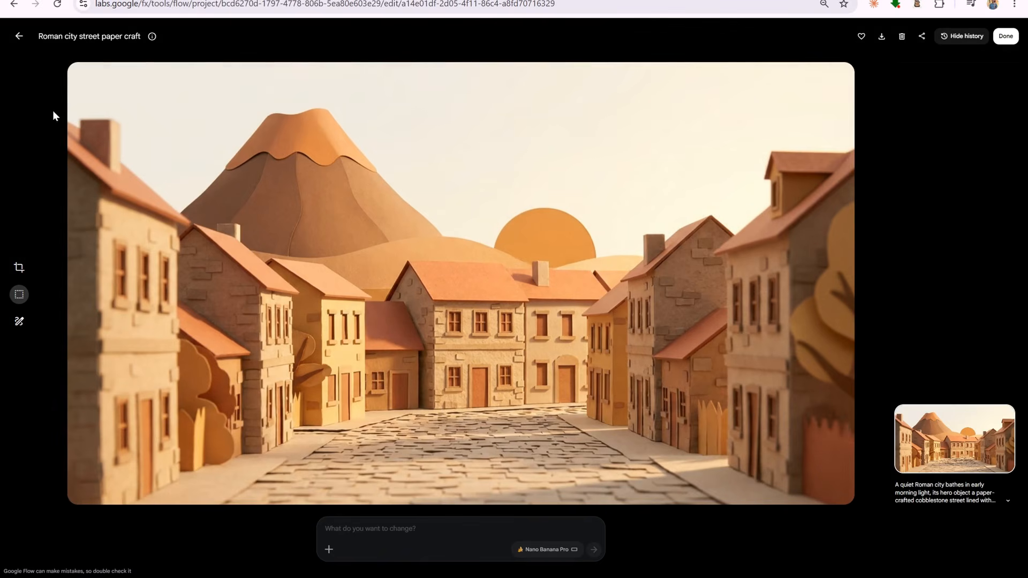
{"action": "left_click", "coordinate": [19, 37]}
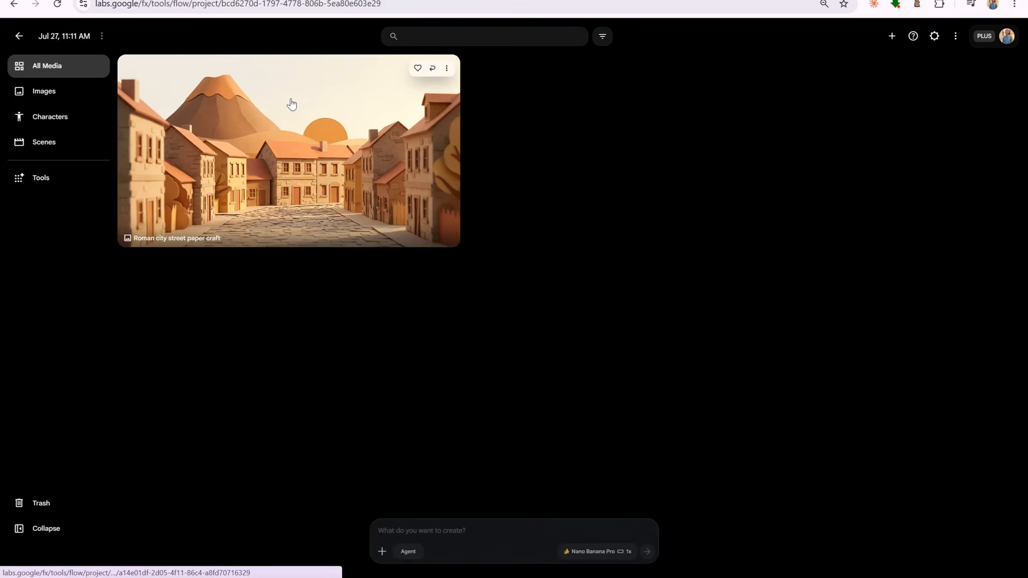
Step: Search the web for "zapi flow chrome extension" in a new browser tab and add the ZAPI FLOW extension to Chrome
{"action": "key", "text": "ctrl+t"}
{"action": "type", "text": "zapi flow chrome extension"}
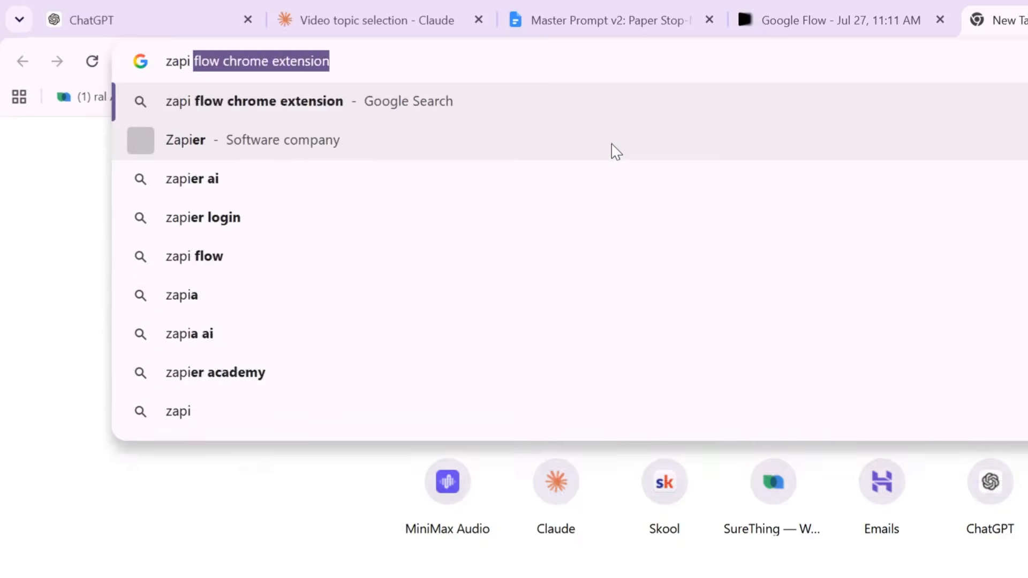
{"action": "key", "text": "Return"}
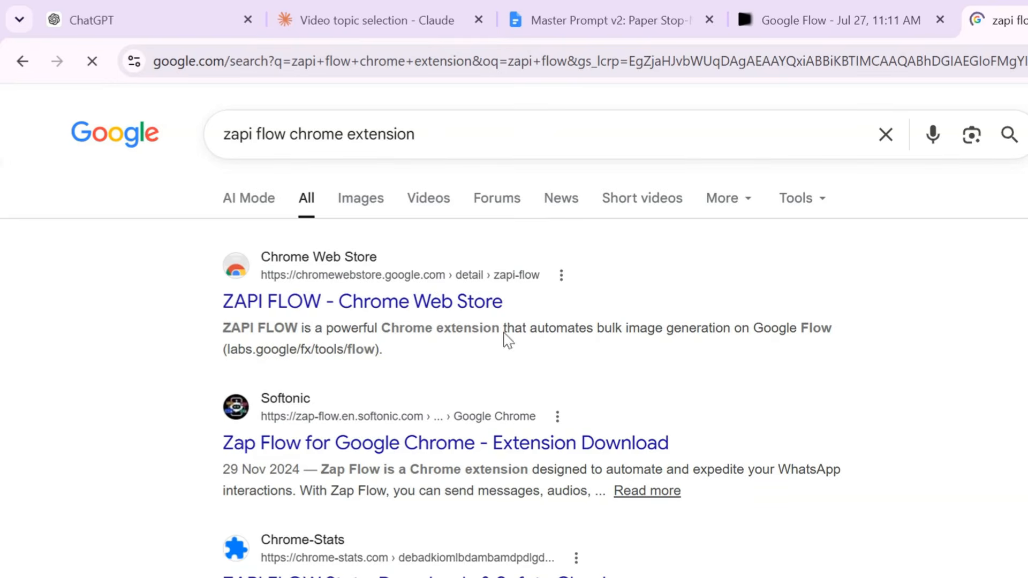
{"action": "left_click", "coordinate": [303, 303]}
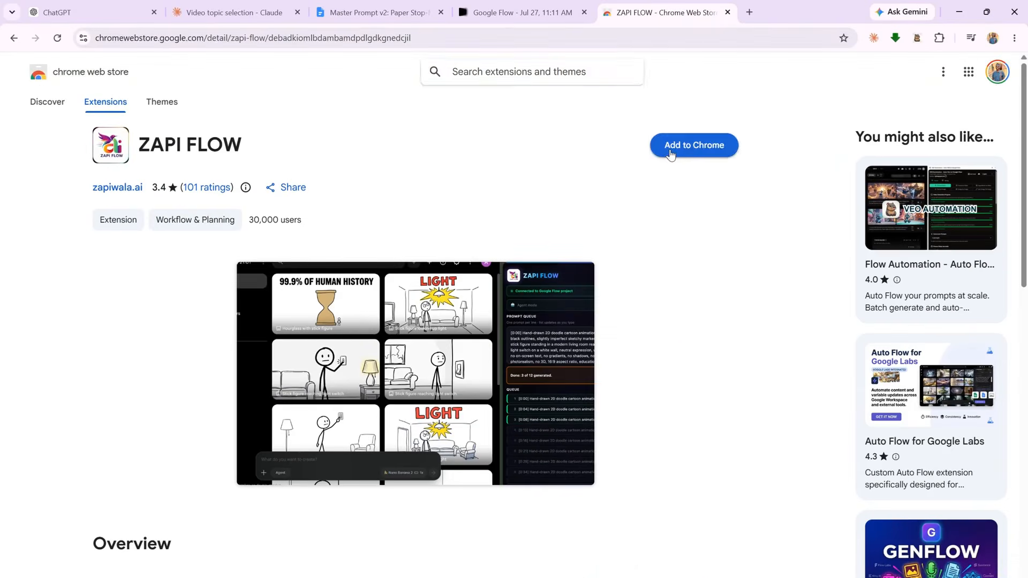
{"action": "left_click", "coordinate": [669, 146]}
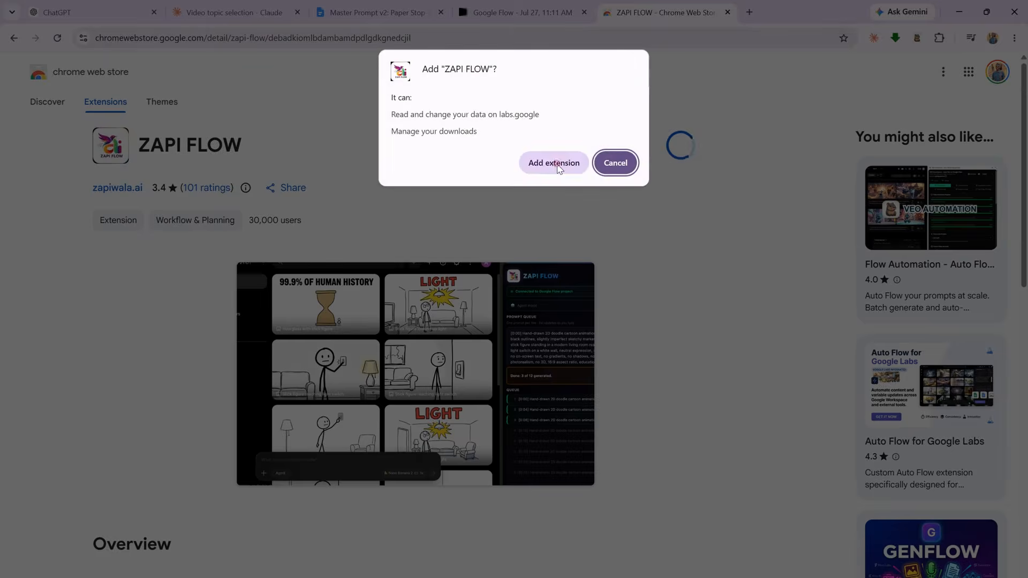
{"action": "left_click", "coordinate": [558, 168]}
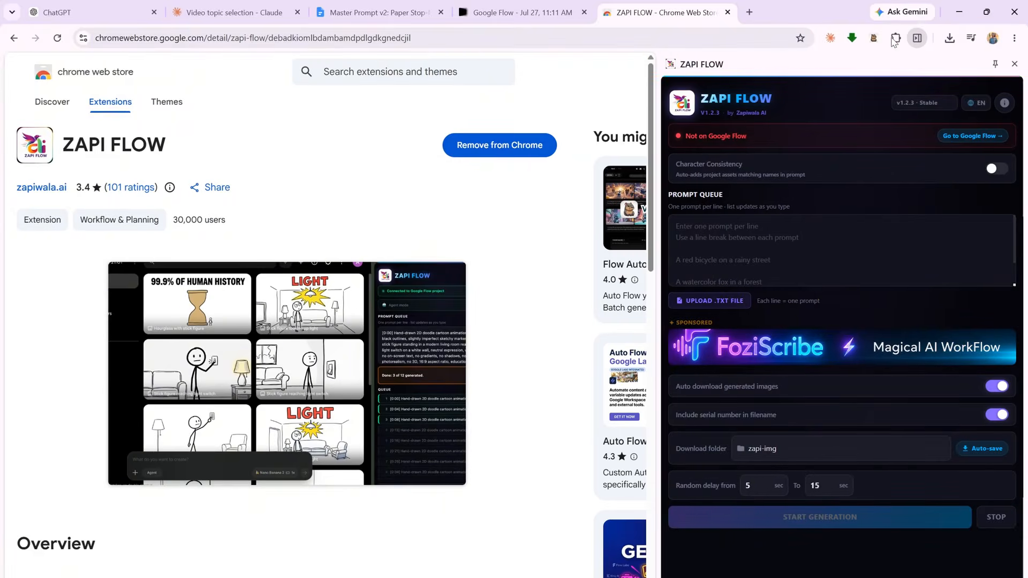
Step: Copy all the image prompts from the Claude chat and paste them into the ZAPI FLOW prompt queue
{"action": "left_click", "coordinate": [515, 13]}
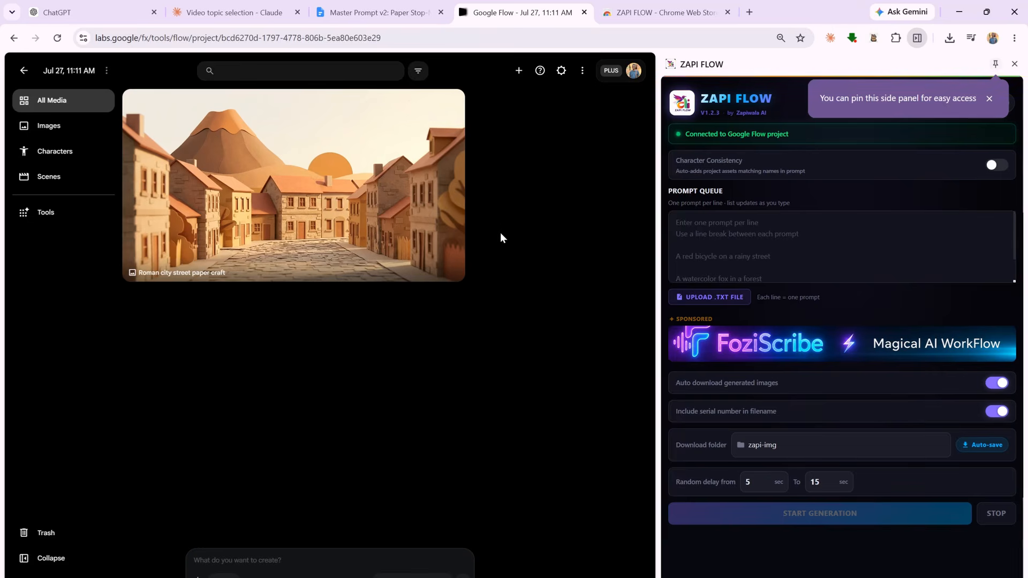
{"action": "left_click", "coordinate": [241, 12]}
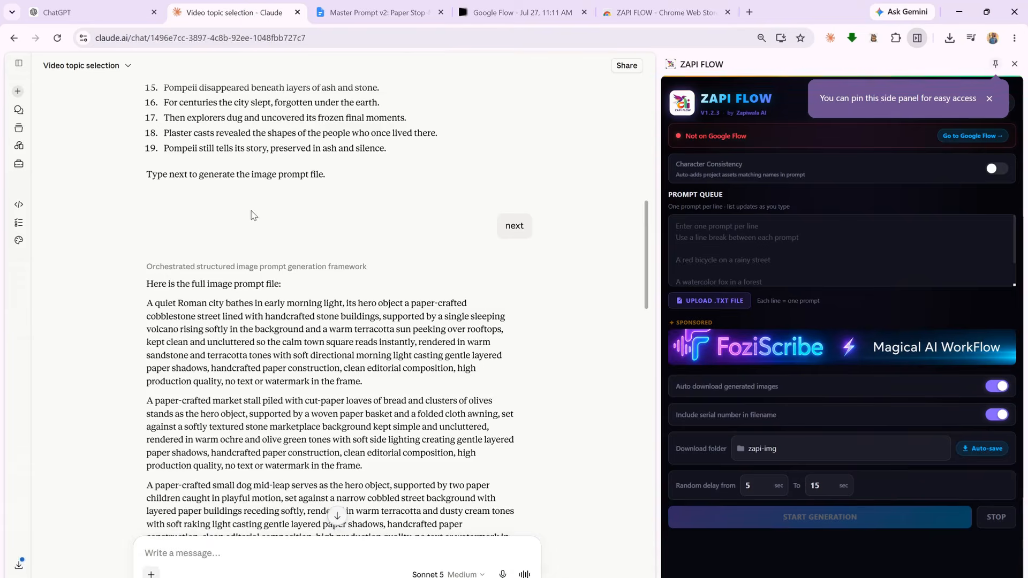
{"action": "scroll", "coordinate": [252, 214], "scroll_direction": "down", "scroll_amount": 2}
{"action": "left_click_drag", "start_coordinate": [149, 179], "coordinate": [325, 415]}
{"action": "right_click", "coordinate": [281, 394]}
{"action": "left_click", "coordinate": [316, 405]}
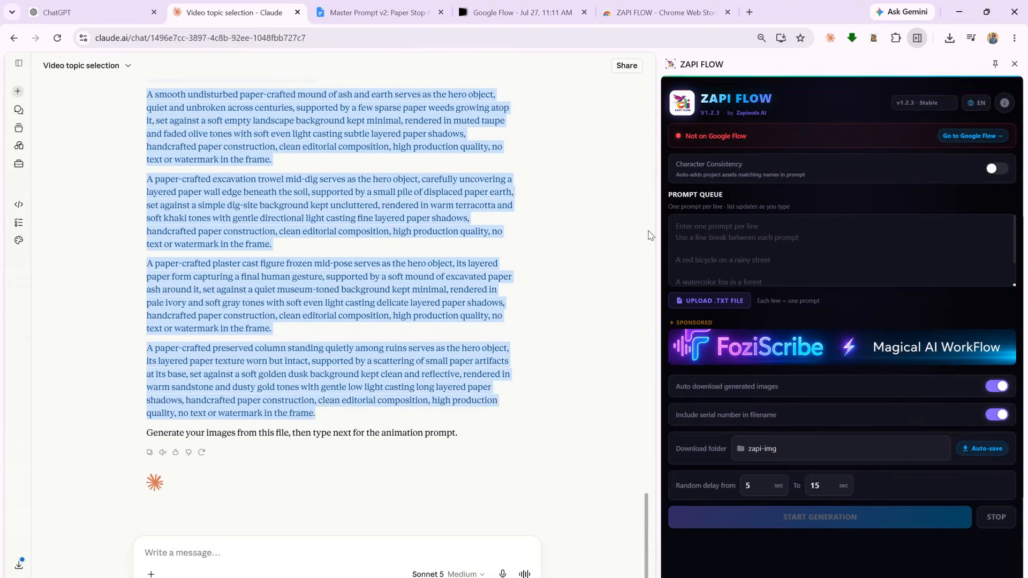
{"action": "left_click", "coordinate": [689, 234]}
{"action": "key", "text": "ctrl+v"}
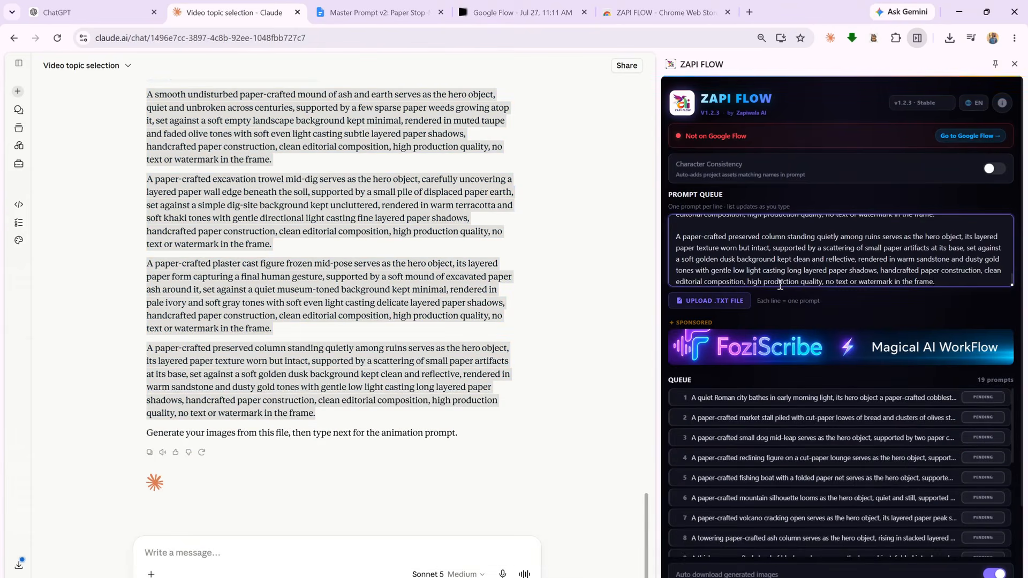
Step: Return to the Google Flow project, check the queued prompts and the zapi-img download folder in ZAPI FLOW, and start the generation
{"action": "left_click", "coordinate": [968, 135]}
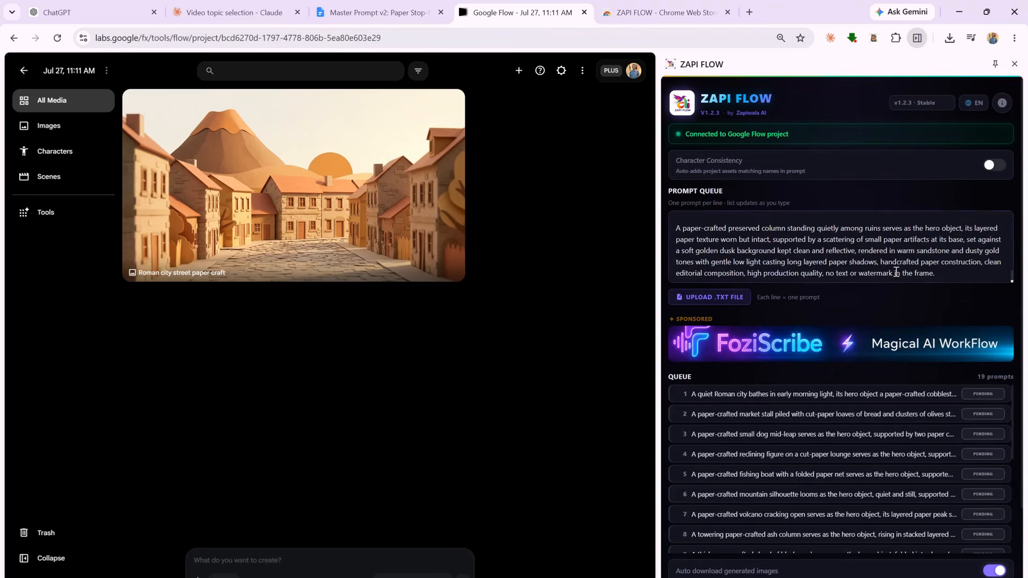
{"action": "scroll", "coordinate": [769, 364], "scroll_direction": "down", "scroll_amount": 2}
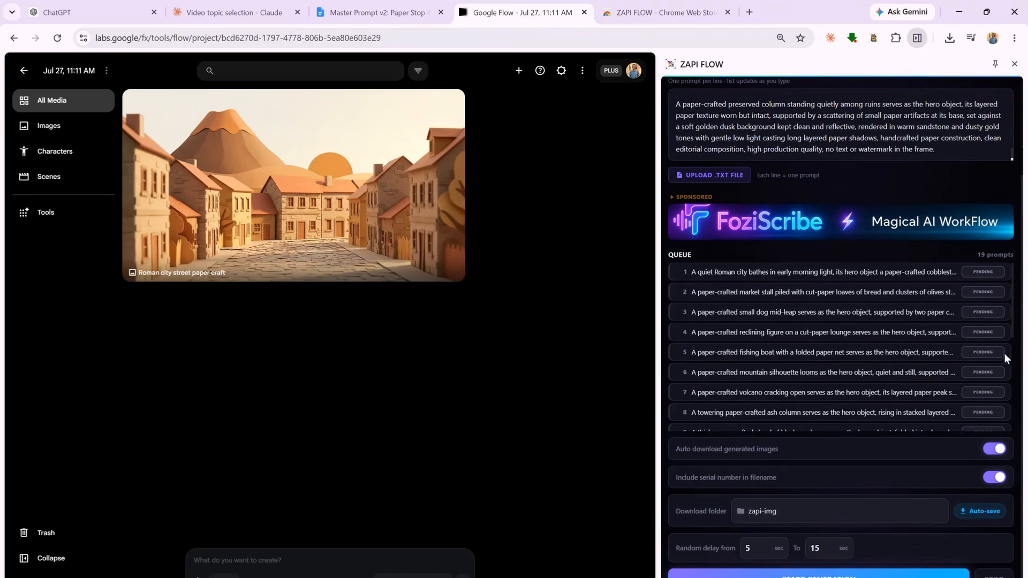
{"action": "scroll", "coordinate": [1005, 358], "scroll_direction": "down", "scroll_amount": 1}
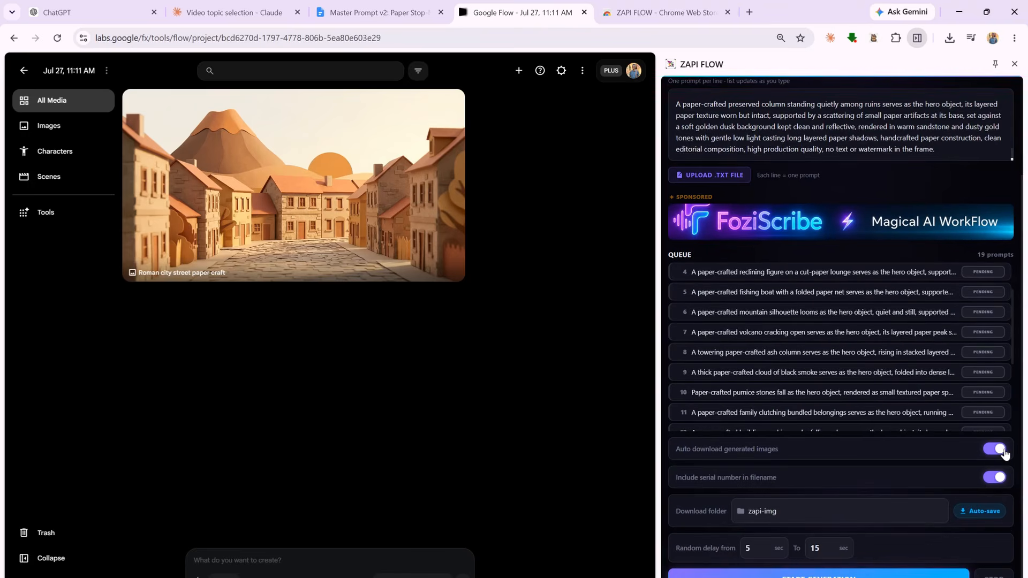
{"action": "left_click", "coordinate": [789, 512]}
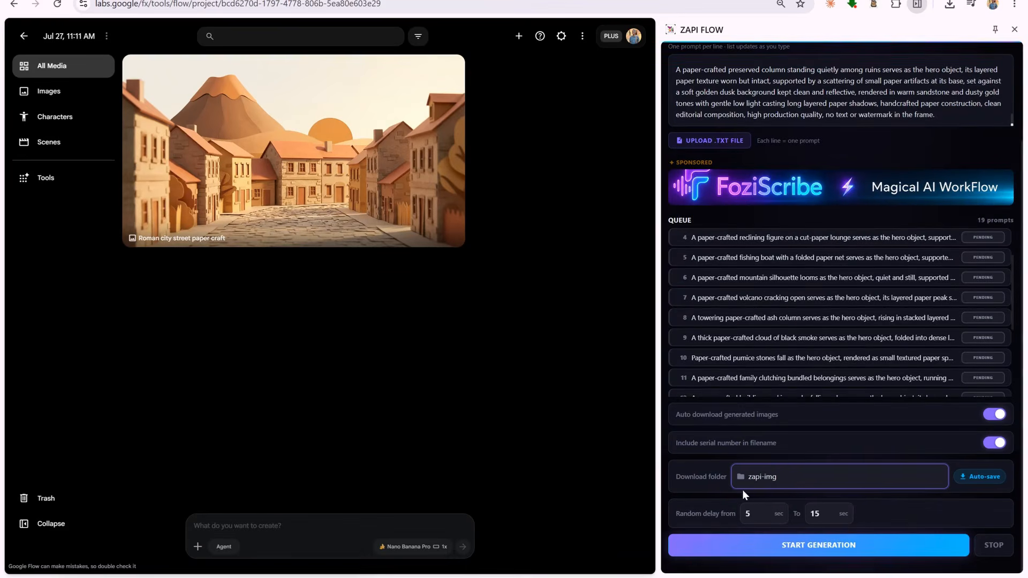
{"action": "left_click", "coordinate": [850, 551]}
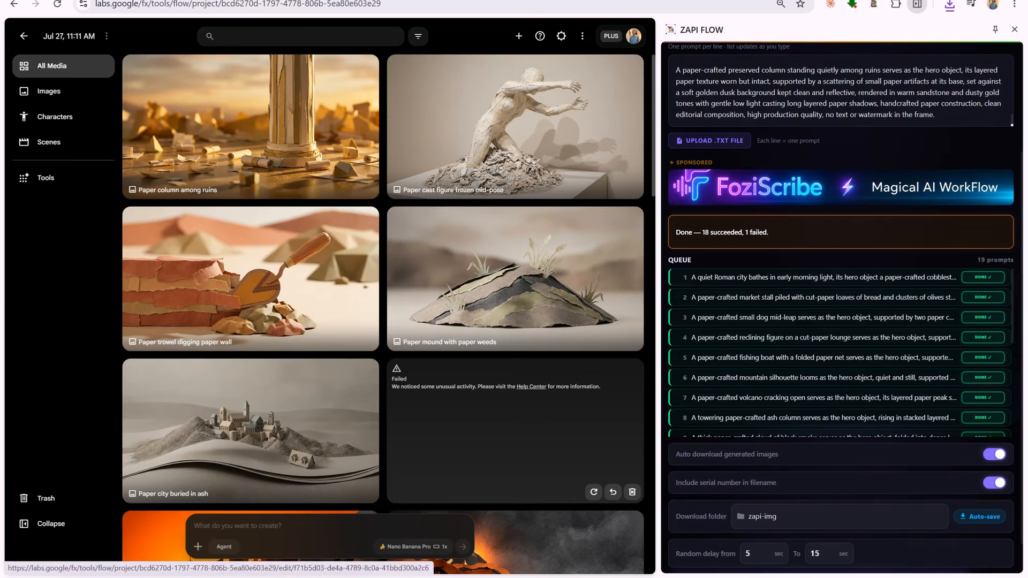
Step: Review the generated paper-craft images in the project from the oldest up to the newest, and close the ZAPI FLOW panel
{"action": "scroll", "coordinate": [383, 268], "scroll_direction": "down", "scroll_amount": 15}
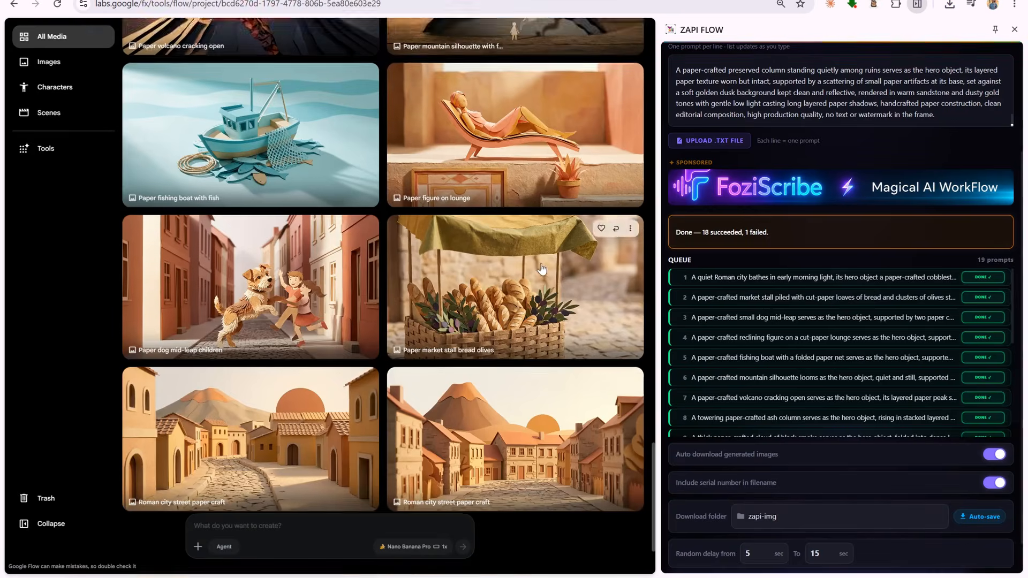
{"action": "scroll", "coordinate": [542, 268], "scroll_direction": "up", "scroll_amount": 8}
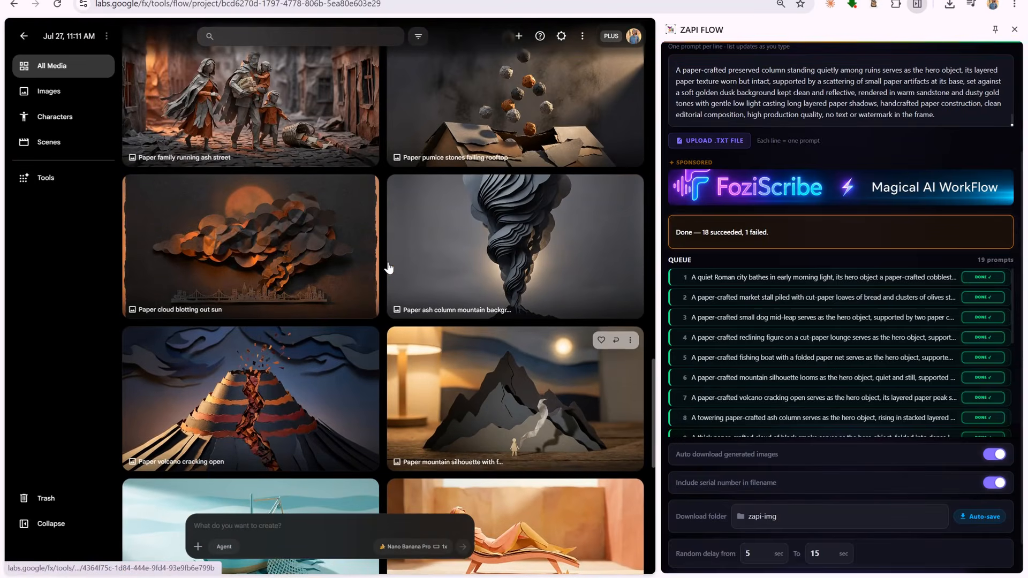
{"action": "scroll", "coordinate": [525, 257], "scroll_direction": "up", "scroll_amount": 3}
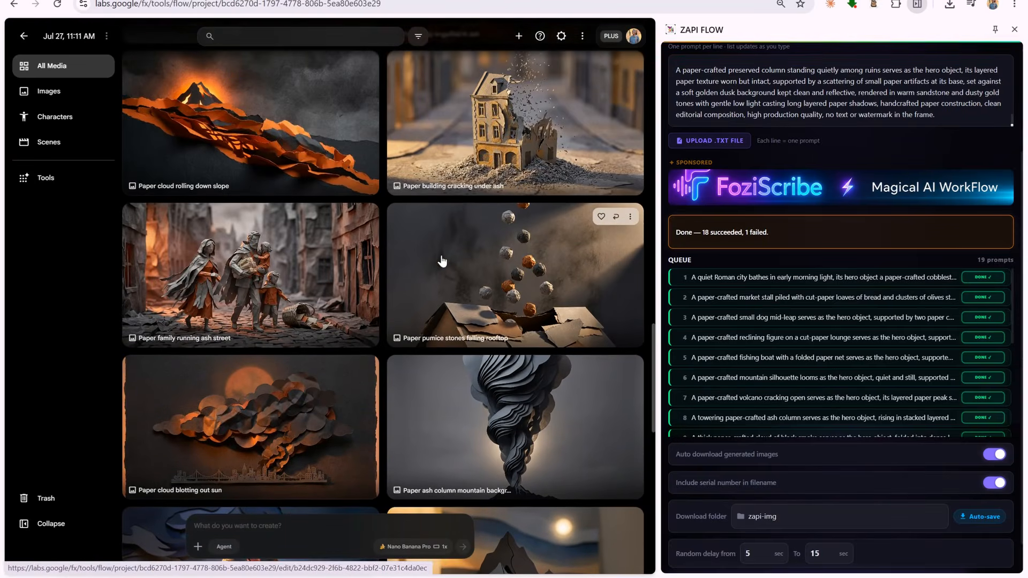
{"action": "scroll", "coordinate": [441, 260], "scroll_direction": "up", "scroll_amount": 3}
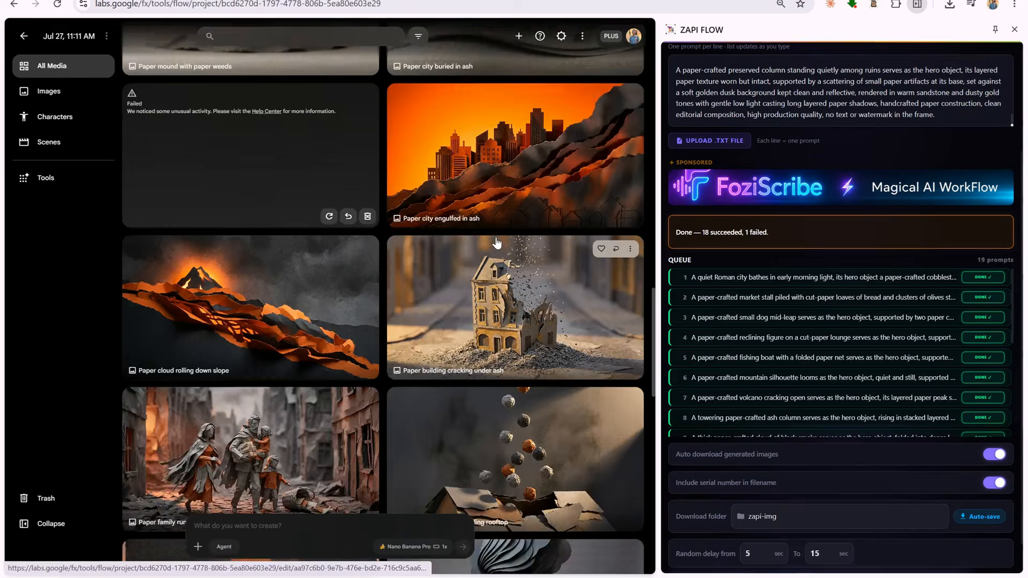
{"action": "scroll", "coordinate": [481, 251], "scroll_direction": "up", "scroll_amount": 7}
{"action": "scroll", "coordinate": [520, 244], "scroll_direction": "up", "scroll_amount": 6}
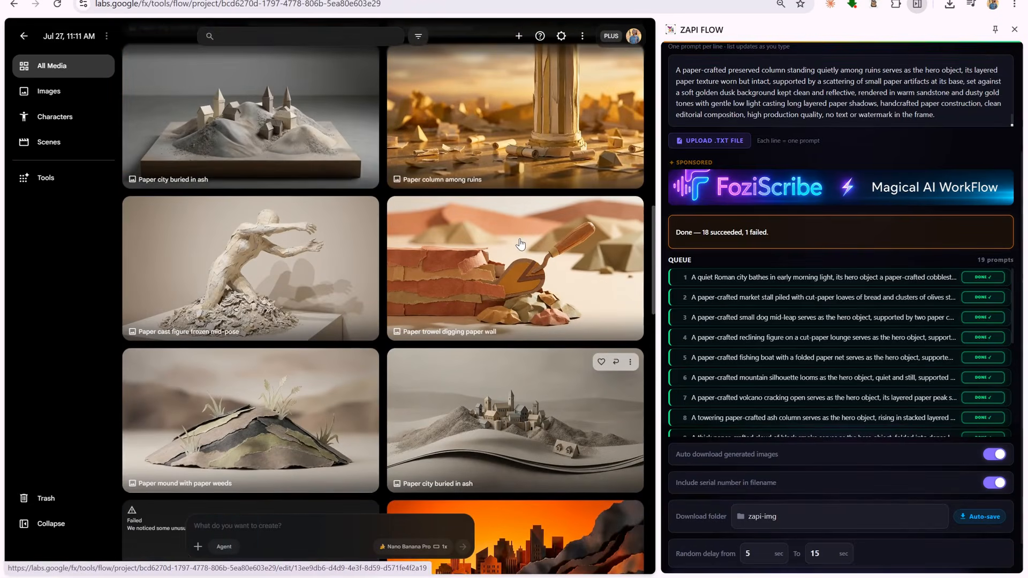
{"action": "scroll", "coordinate": [521, 244], "scroll_direction": "up", "scroll_amount": 2}
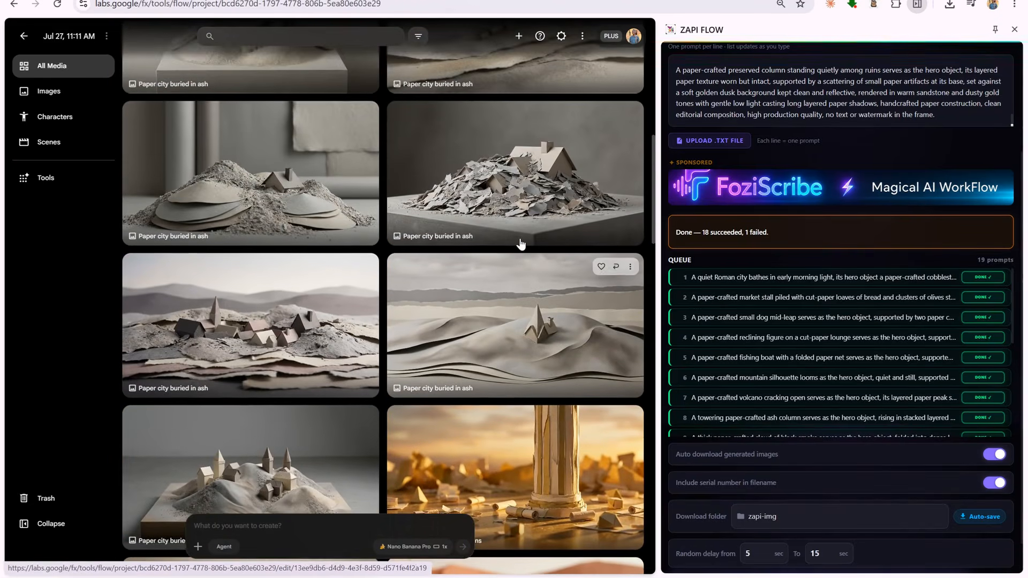
{"action": "scroll", "coordinate": [520, 244], "scroll_direction": "up", "scroll_amount": 8}
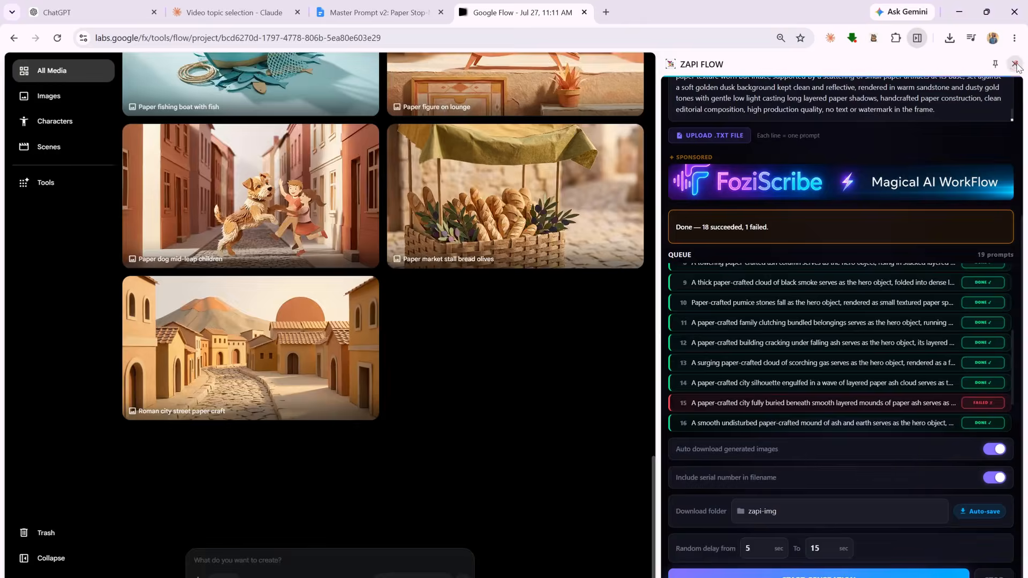
{"action": "left_click", "coordinate": [996, 59]}
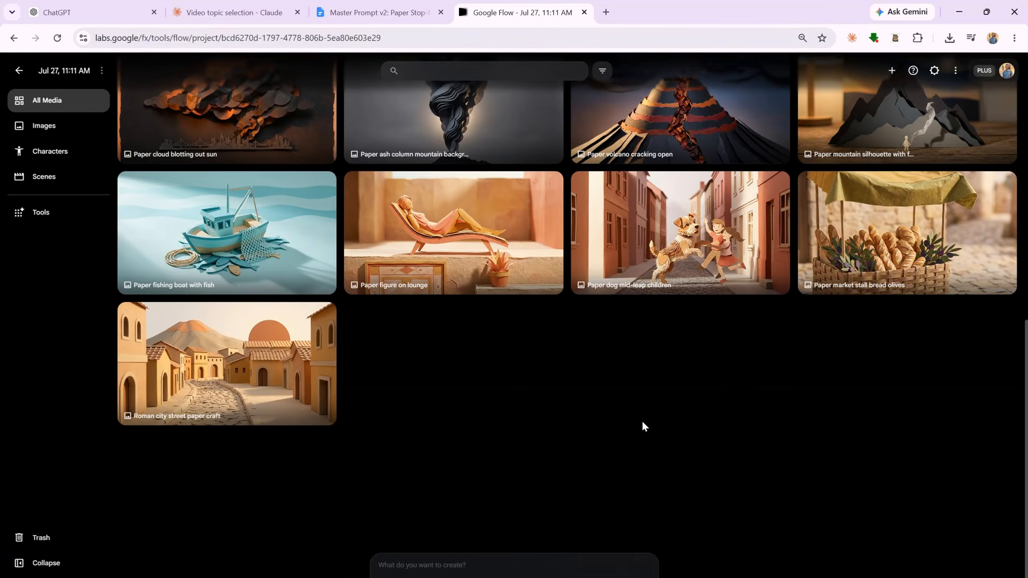
Step: Reply "next" in the Claude chat to request the animation prompt and read through the generated text
{"action": "left_click", "coordinate": [225, 13]}
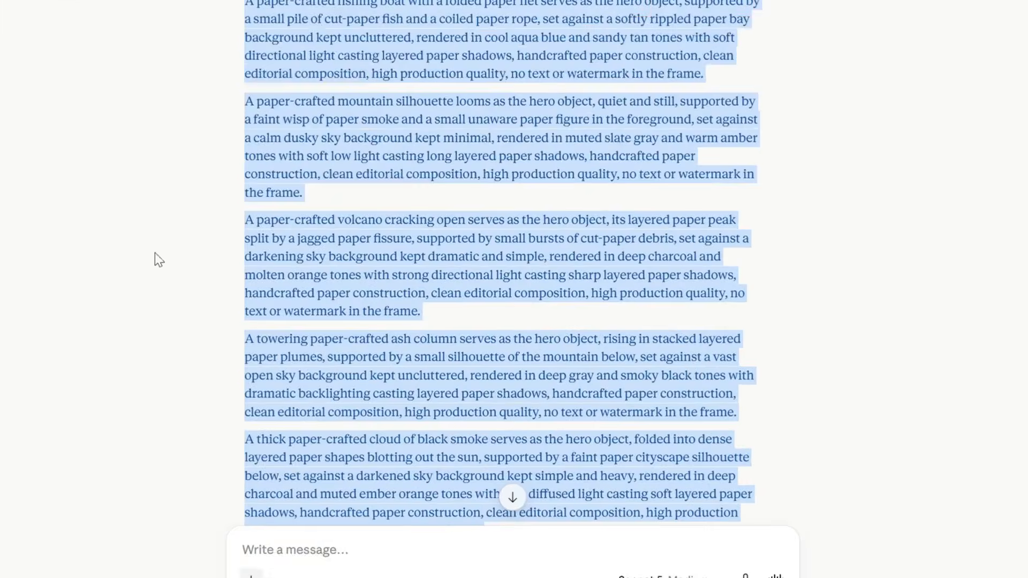
{"action": "scroll", "coordinate": [230, 385], "scroll_direction": "down", "scroll_amount": 10}
{"action": "left_click", "coordinate": [309, 517]}
{"action": "type", "text": "next"}
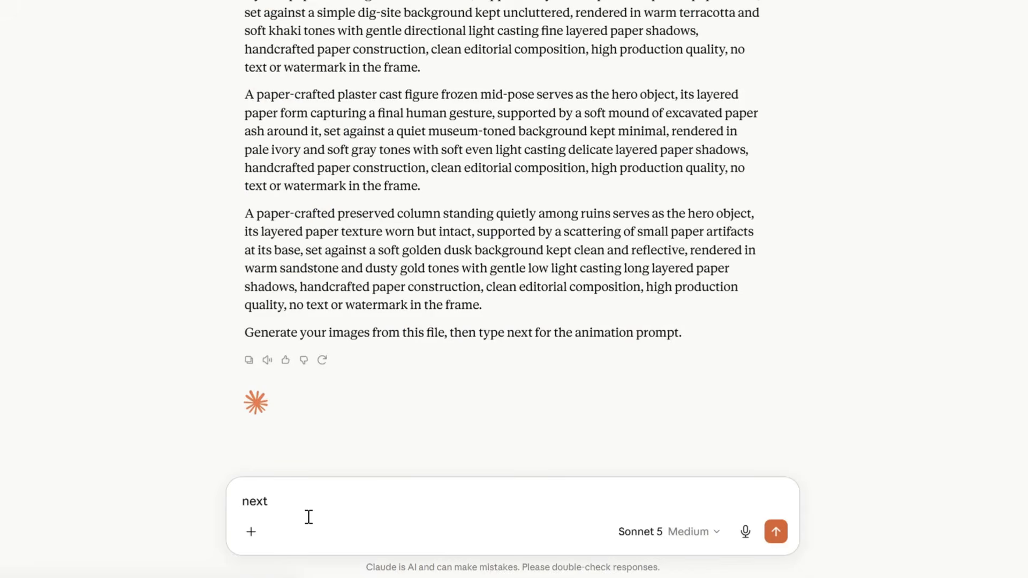
{"action": "key", "text": "Return"}
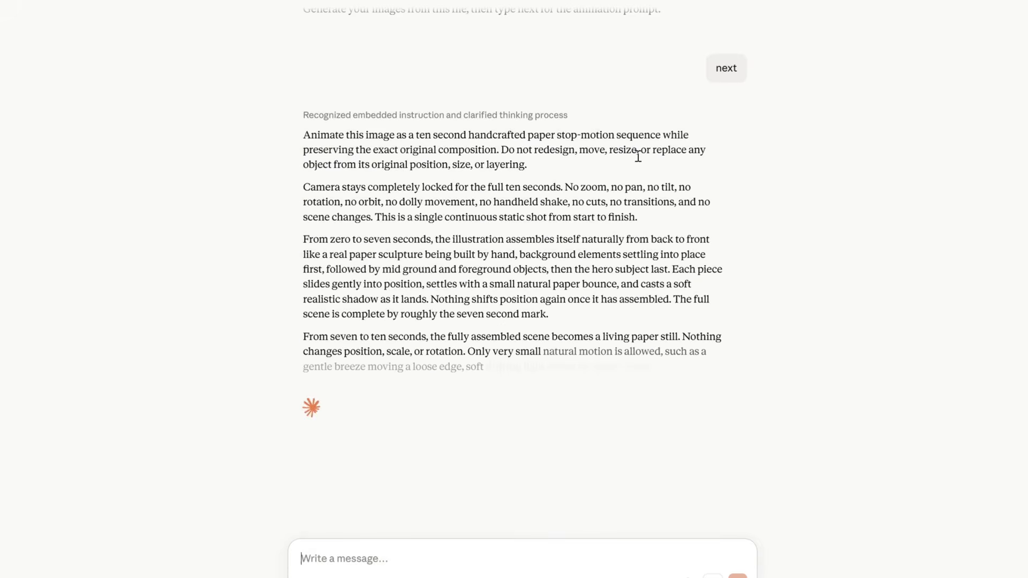
{"action": "scroll", "coordinate": [444, 240], "scroll_direction": "down", "scroll_amount": 1}
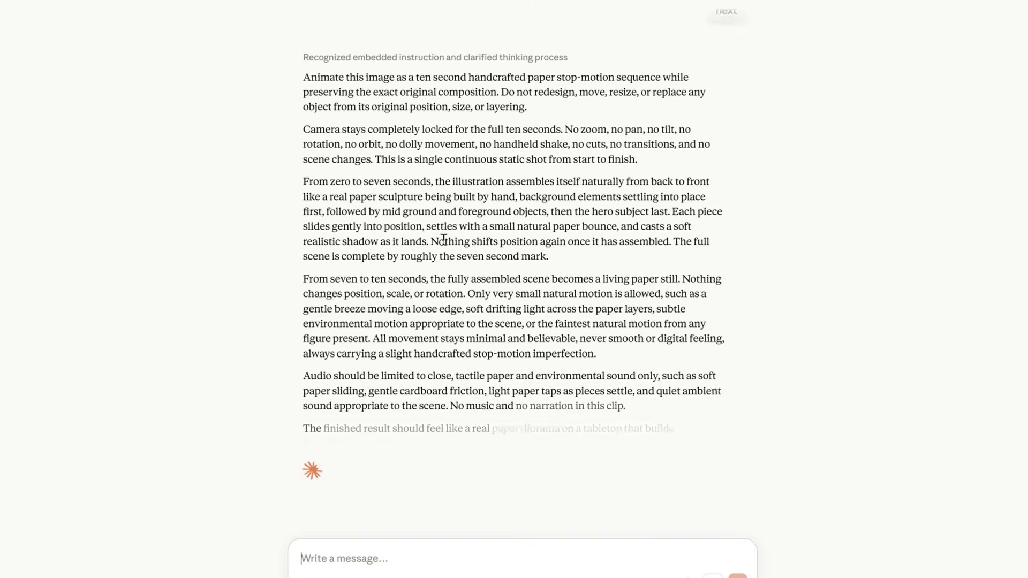
{"action": "scroll", "coordinate": [443, 239], "scroll_direction": "down", "scroll_amount": 1}
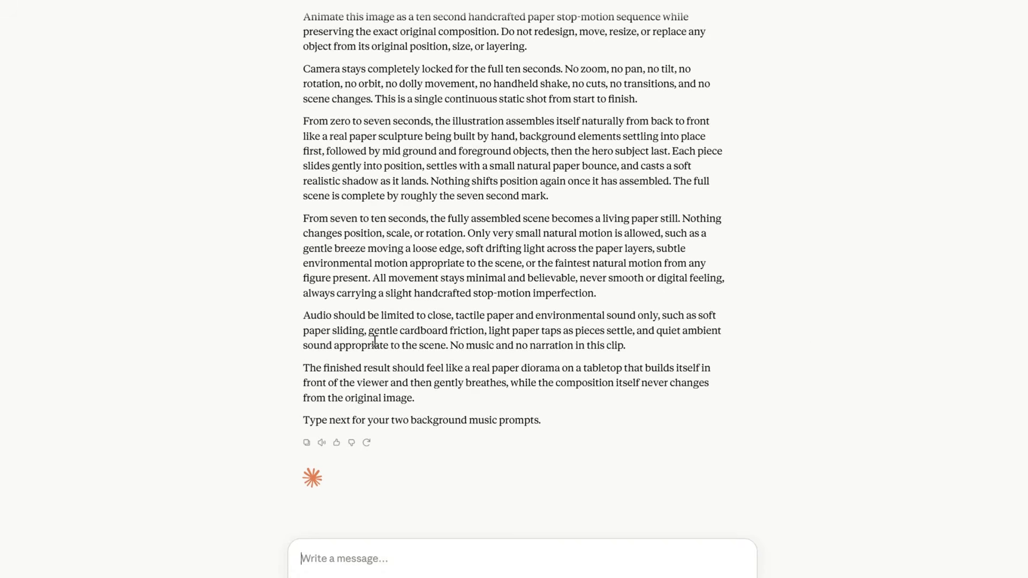
{"action": "scroll", "coordinate": [219, 149], "scroll_direction": "up", "scroll_amount": 4}
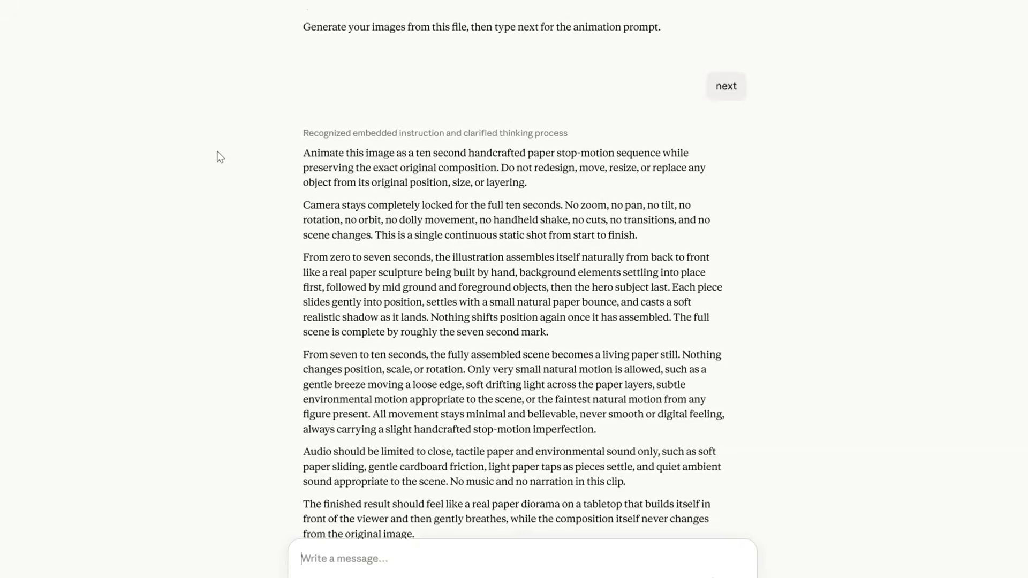
Step: Copy the full animation prompt from the Claude chat, leaving out the closing line about background music prompts
{"action": "scroll", "coordinate": [555, 279], "scroll_direction": "down", "scroll_amount": 4}
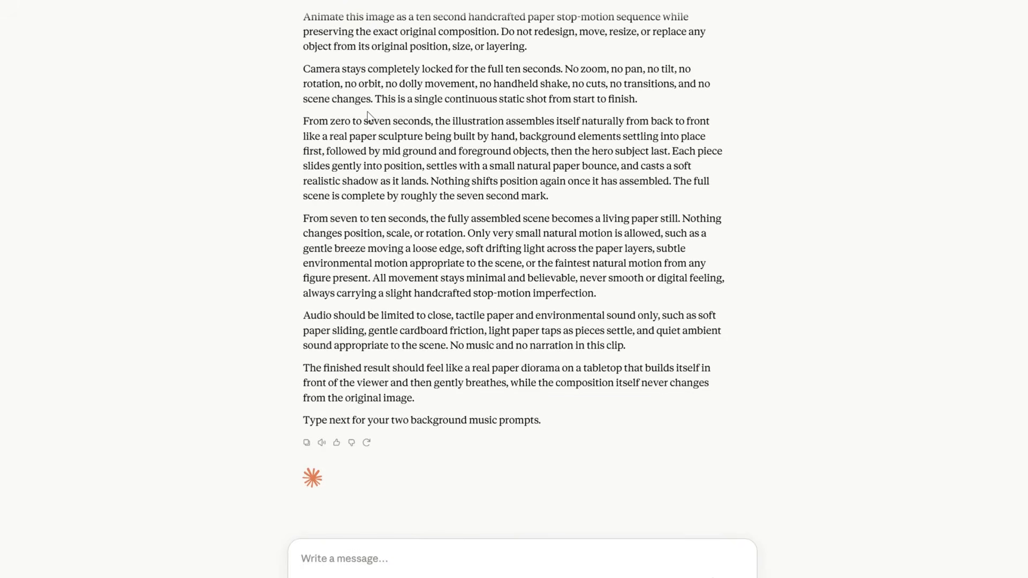
{"action": "scroll", "coordinate": [368, 115], "scroll_direction": "up", "scroll_amount": 1}
{"action": "left_click_drag", "start_coordinate": [305, 88], "coordinate": [413, 467]}
Step: Switch to the Google Flow project, attach the Roman city street image to the prompt, and set the output to a 10s video
{"action": "left_click", "coordinate": [518, 13]}
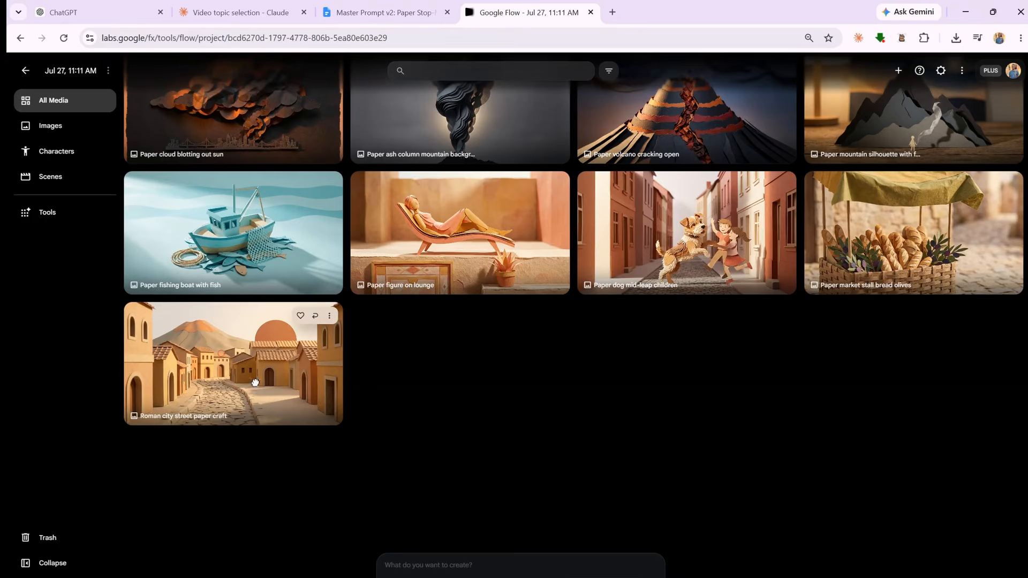
{"action": "left_click_drag", "start_coordinate": [255, 383], "coordinate": [455, 564]}
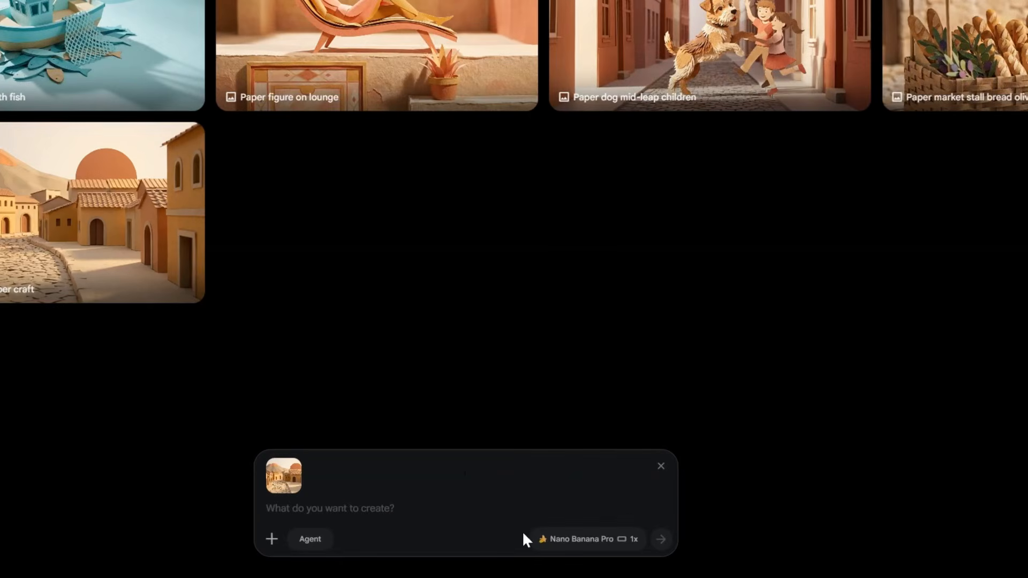
{"action": "left_click", "coordinate": [600, 541]}
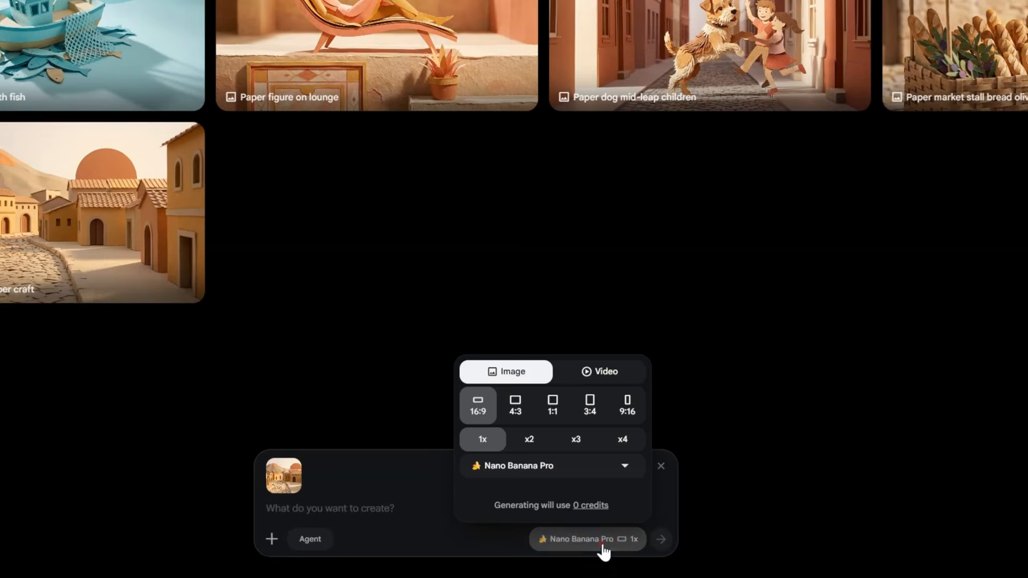
{"action": "left_click", "coordinate": [603, 379]}
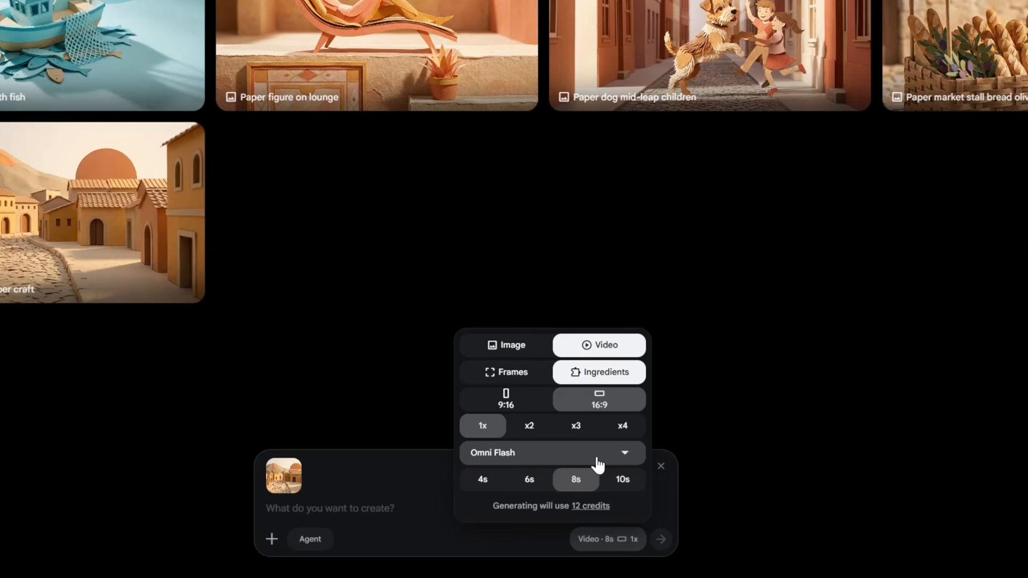
{"action": "left_click", "coordinate": [623, 479]}
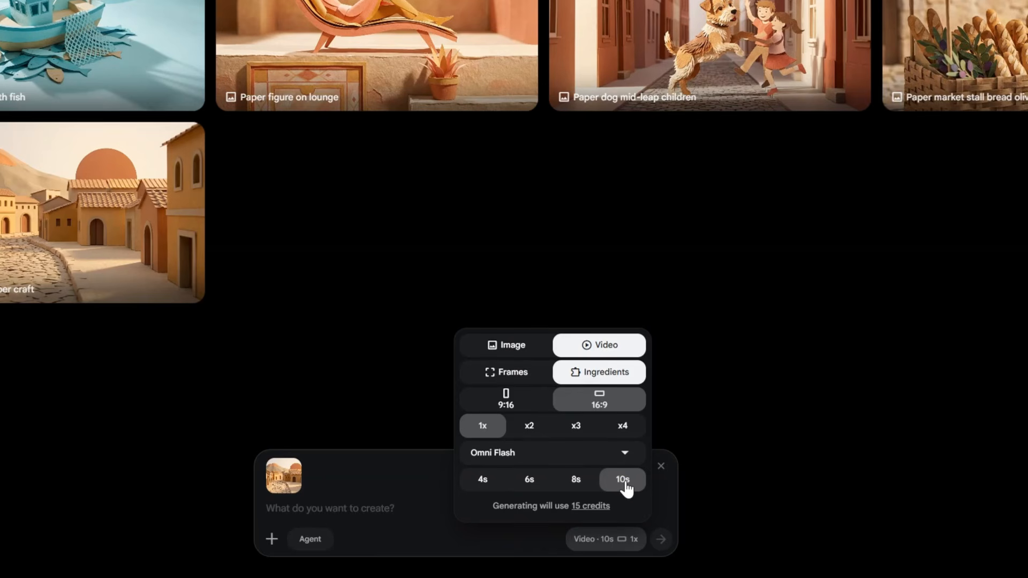
{"action": "left_click", "coordinate": [607, 537]}
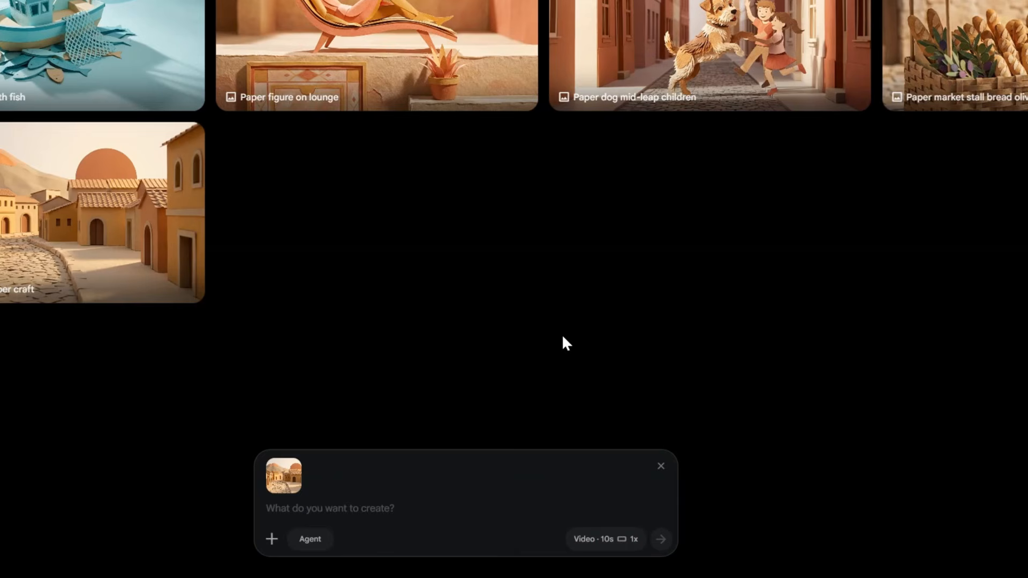
Step: Paste the copied animation prompt for the Roman city street image, generate the video, and open the resulting clip
{"action": "left_click", "coordinate": [366, 509]}
{"action": "key", "text": "ctrl+v"}
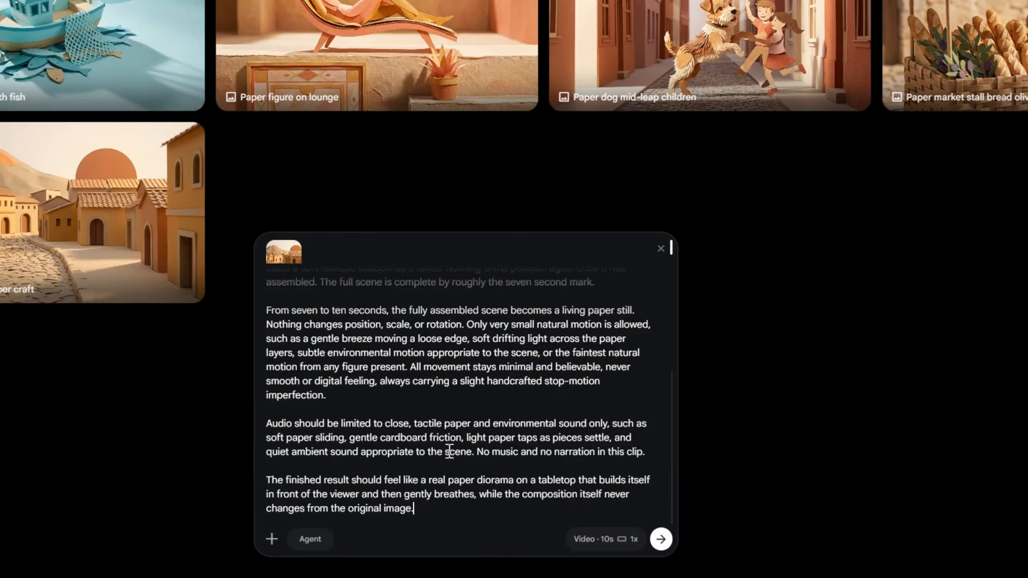
{"action": "scroll", "coordinate": [449, 451], "scroll_direction": "up", "scroll_amount": 5}
{"action": "left_click", "coordinate": [660, 539]}
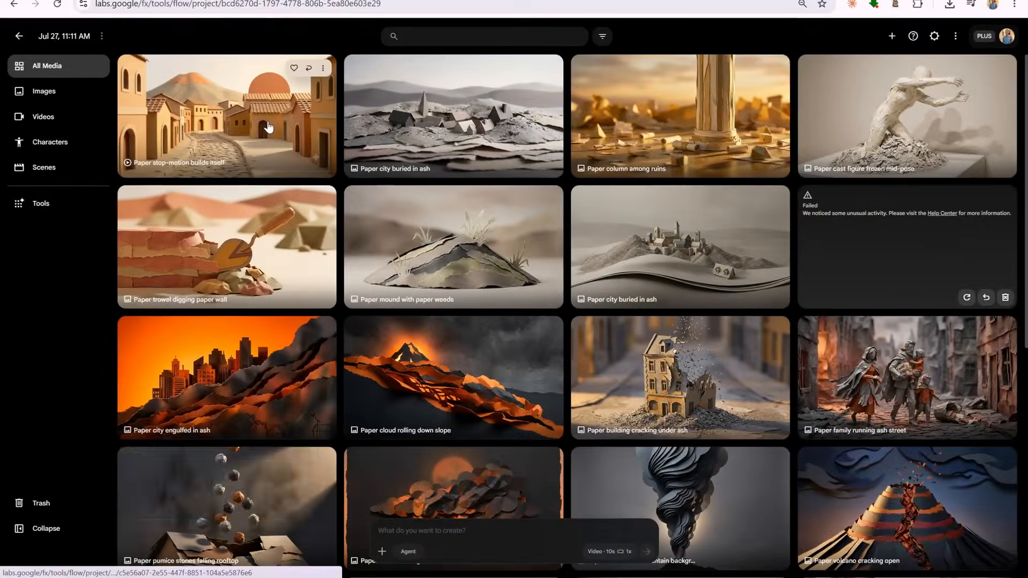
{"action": "left_click", "coordinate": [268, 121]}
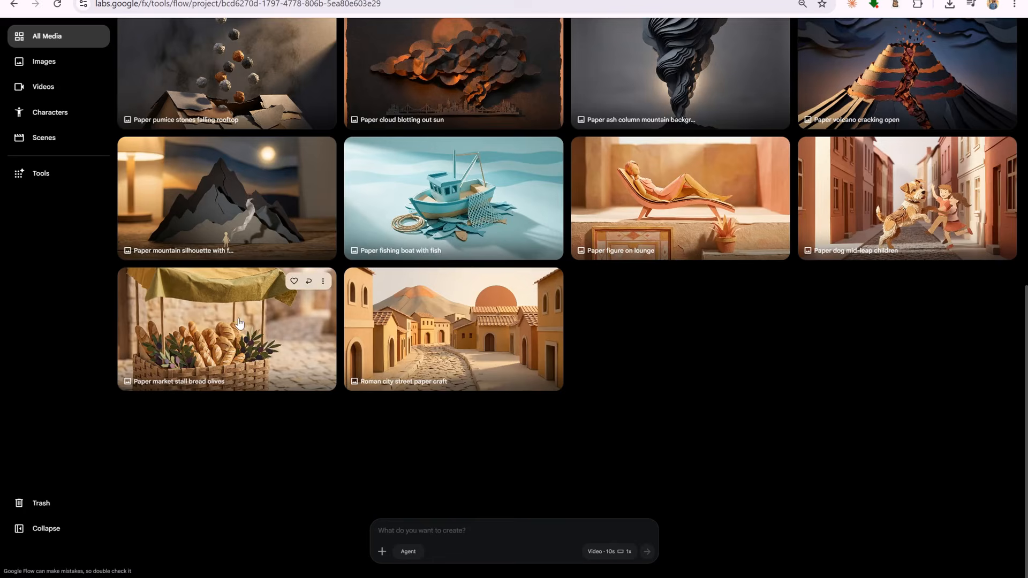
Step: Generate videos from the market stall image and the dog mid-leap with children image, using the copied animation prompt for each
{"action": "left_click_drag", "start_coordinate": [239, 323], "coordinate": [455, 489]}
{"action": "key", "text": "ctrl+v"}
{"action": "left_click", "coordinate": [647, 552]}
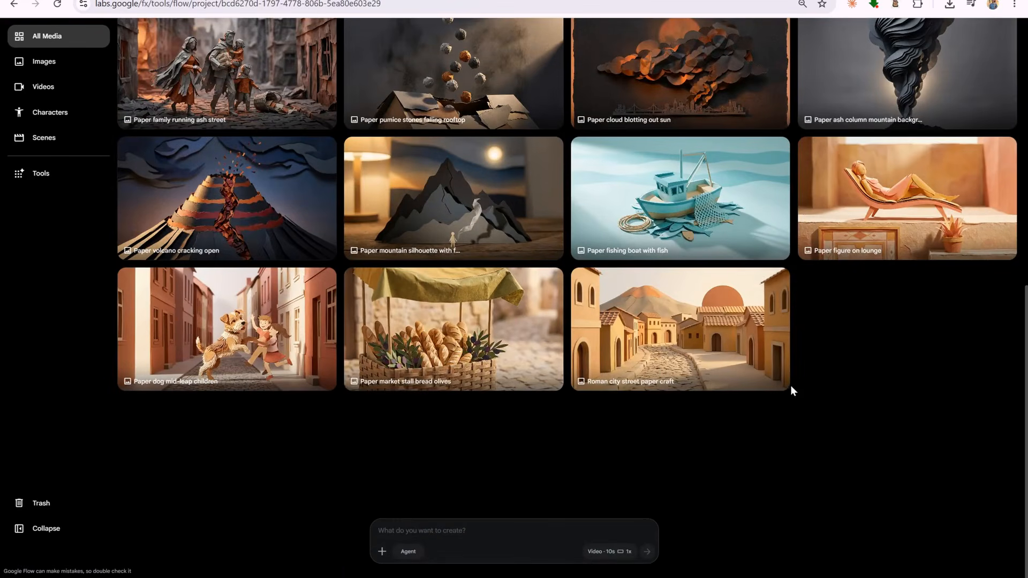
{"action": "left_click_drag", "start_coordinate": [300, 300], "coordinate": [425, 532]}
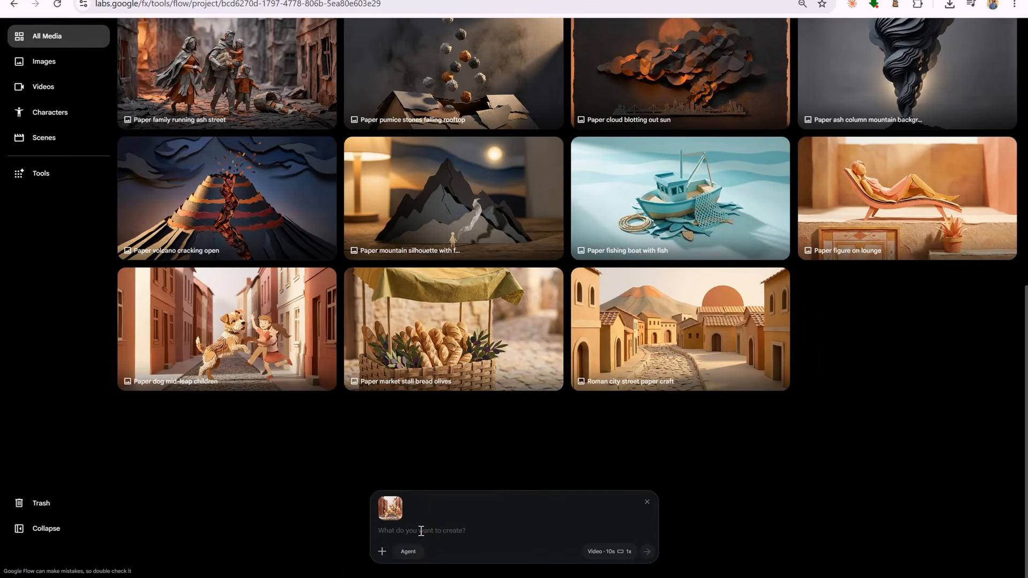
{"action": "key", "text": "ctrl+v"}
{"action": "left_click", "coordinate": [646, 552]}
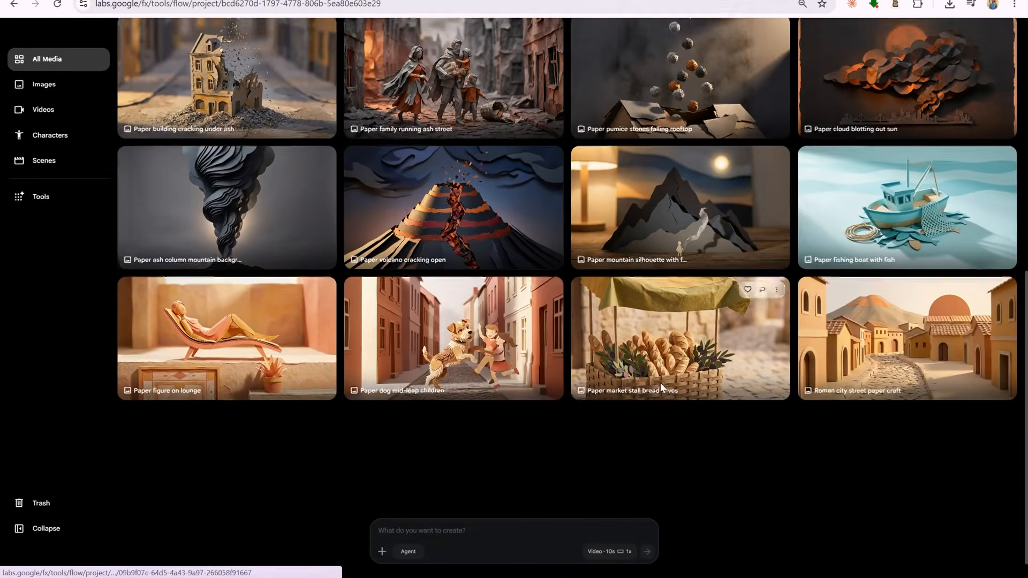
Step: Generate videos from the figure on lounge image and the fishing boat image with the same animation prompt
{"action": "left_click_drag", "start_coordinate": [300, 332], "coordinate": [442, 541]}
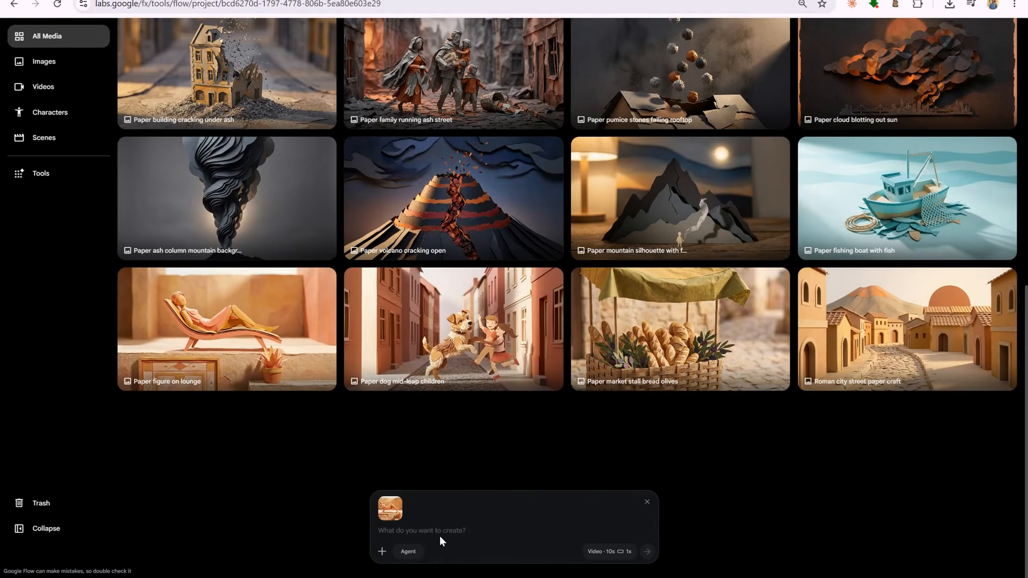
{"action": "key", "text": "ctrl+v"}
{"action": "left_click", "coordinate": [646, 551]}
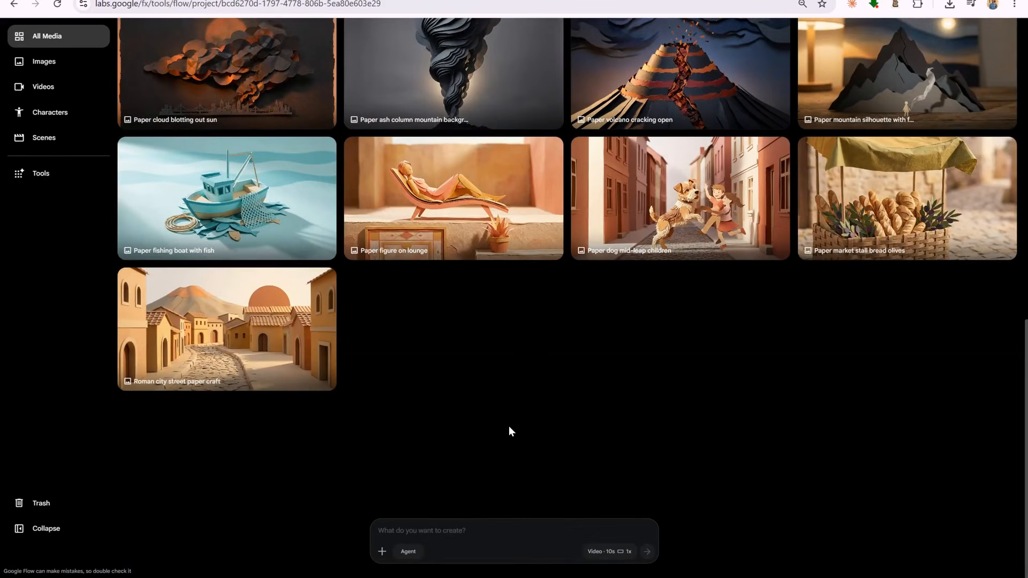
{"action": "left_click_drag", "start_coordinate": [299, 161], "coordinate": [472, 528]}
{"action": "key", "text": "ctrl+v"}
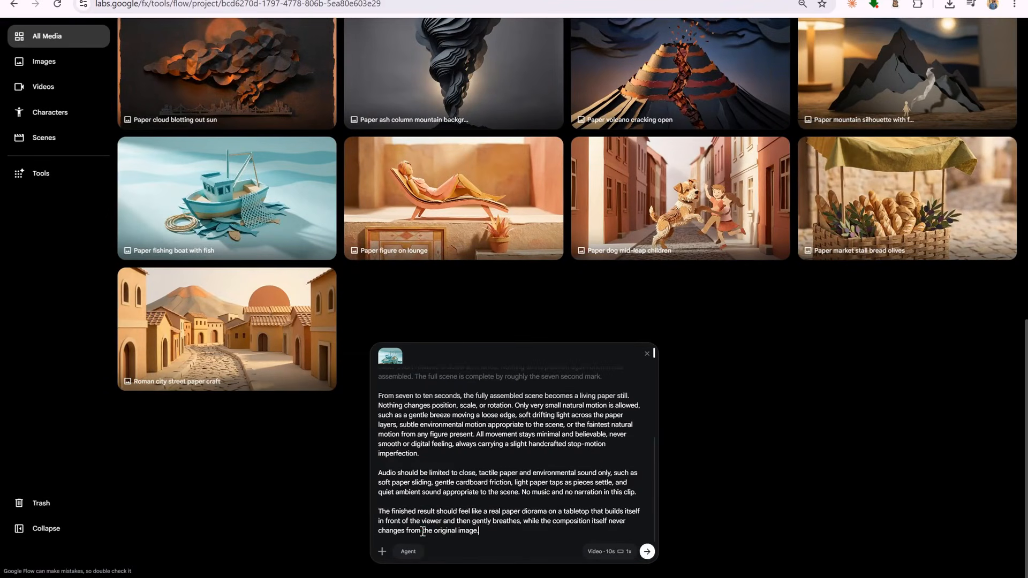
{"action": "left_click", "coordinate": [647, 551]}
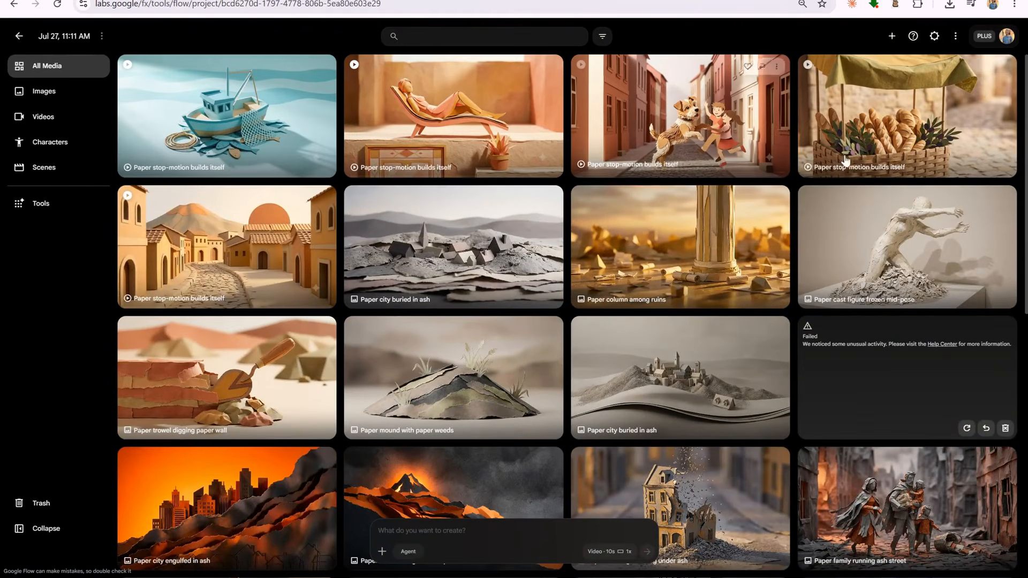
Step: Show only the project's videos and download the Roman city street clip in 720p original size
{"action": "left_click", "coordinate": [51, 121]}
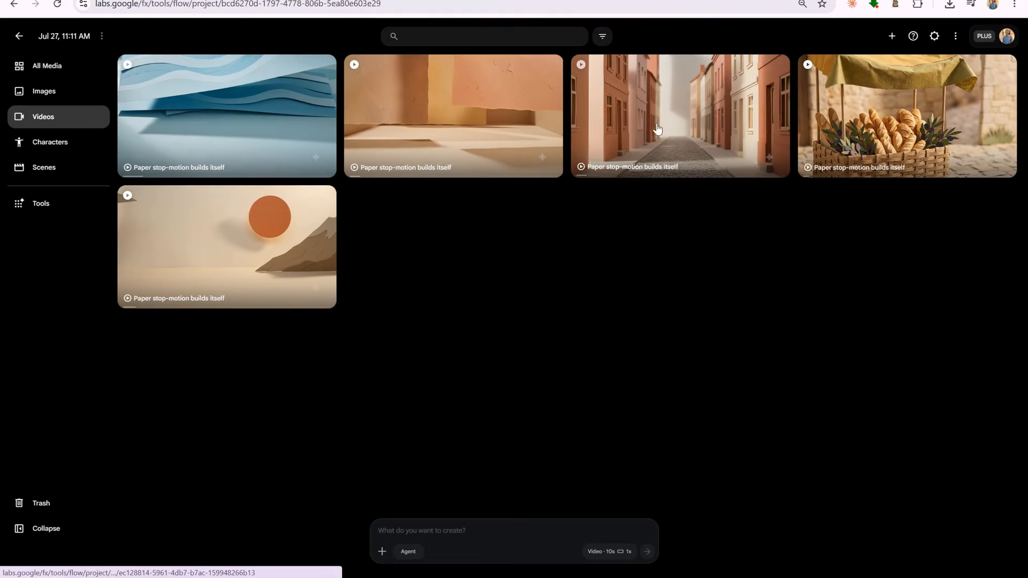
{"action": "left_click", "coordinate": [323, 198]}
{"action": "mouse_move", "coordinate": [316, 304]}
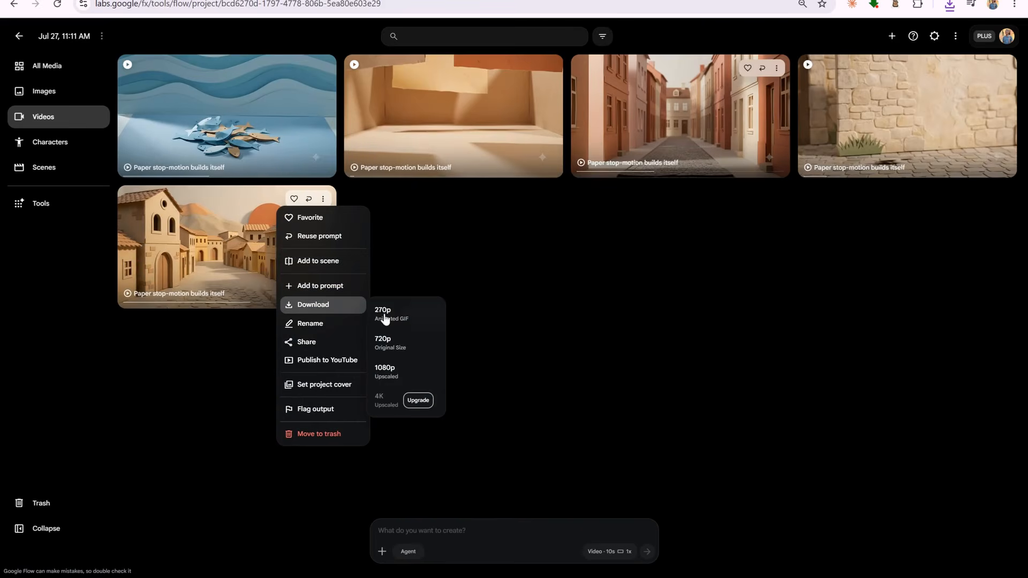
{"action": "left_click", "coordinate": [396, 347]}
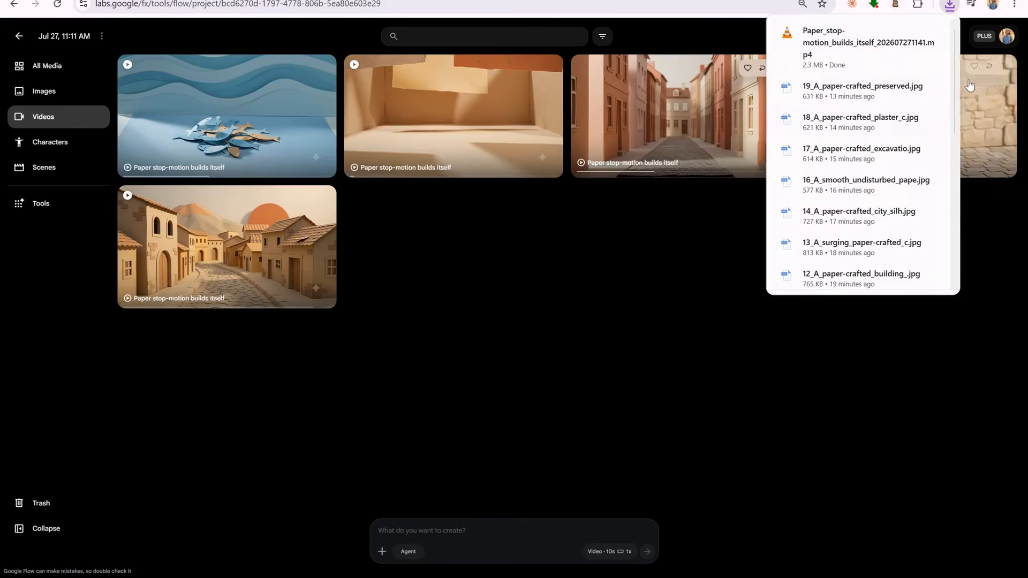
Step: Download the market stall clip and the dog with children clip at 720p
{"action": "left_click", "coordinate": [1003, 68]}
{"action": "left_click", "coordinate": [884, 214]}
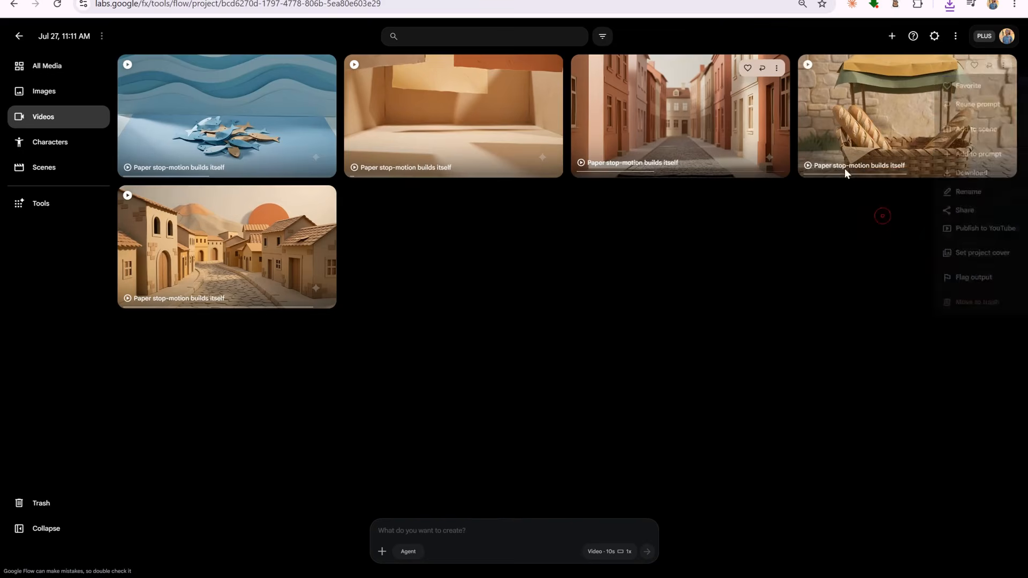
{"action": "left_click", "coordinate": [776, 68]}
{"action": "left_click", "coordinate": [760, 173]}
{"action": "left_click", "coordinate": [851, 211]}
Step: Download the figure on lounge clip at 720p, and download the fishing boat clip
{"action": "left_click", "coordinate": [550, 68]}
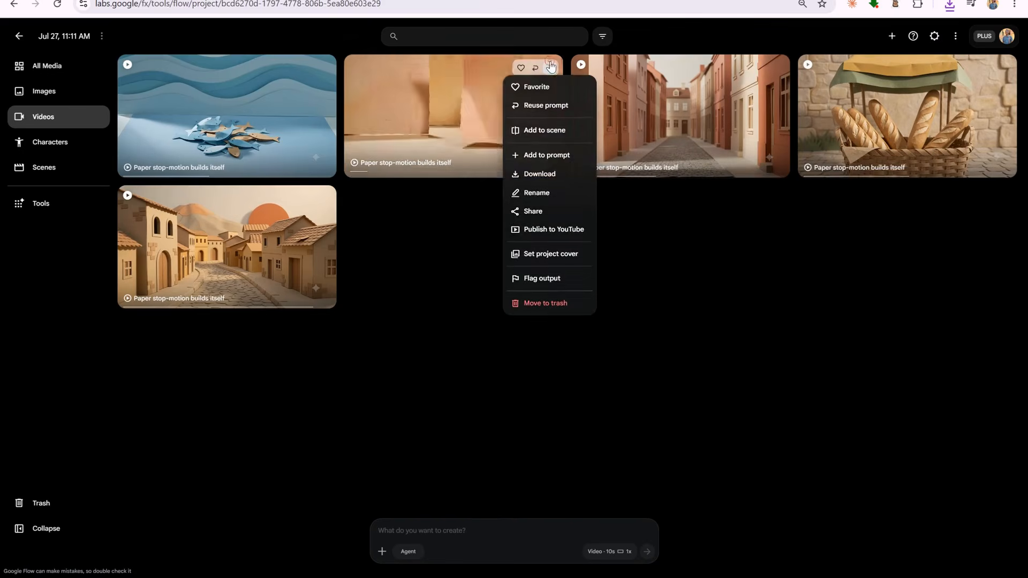
{"action": "left_click", "coordinate": [550, 67]}
{"action": "left_click", "coordinate": [550, 68]}
{"action": "left_click", "coordinate": [538, 172]}
{"action": "left_click", "coordinate": [624, 211]}
{"action": "left_click", "coordinate": [324, 68]}
{"action": "left_click", "coordinate": [313, 174]}
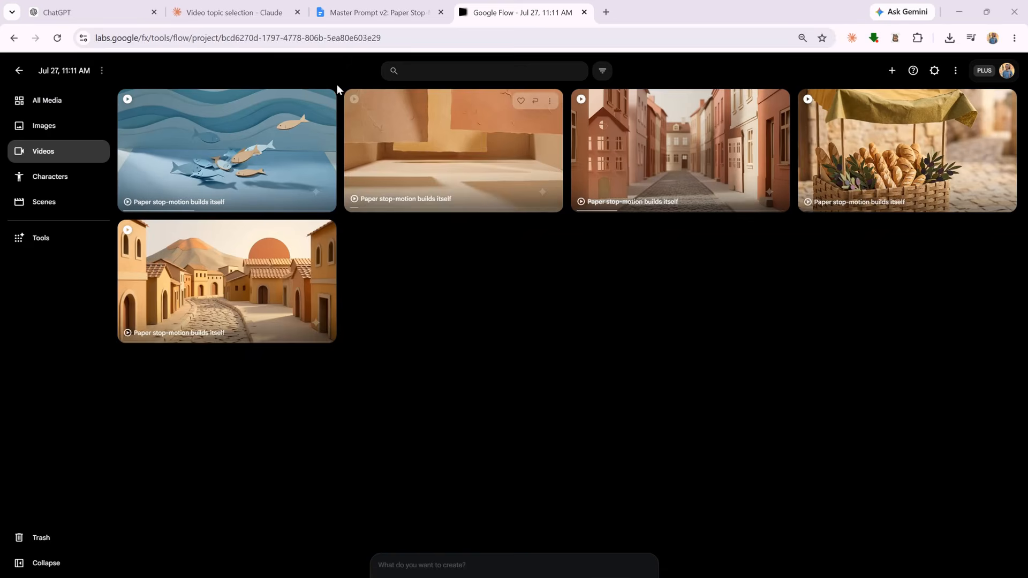
Step: Return to the Claude chat and copy all 19 lines of the numbered Pompeii script
{"action": "left_click", "coordinate": [244, 12]}
{"action": "left_click", "coordinate": [333, 256]}
{"action": "scroll", "coordinate": [333, 256], "scroll_direction": "up", "scroll_amount": 15}
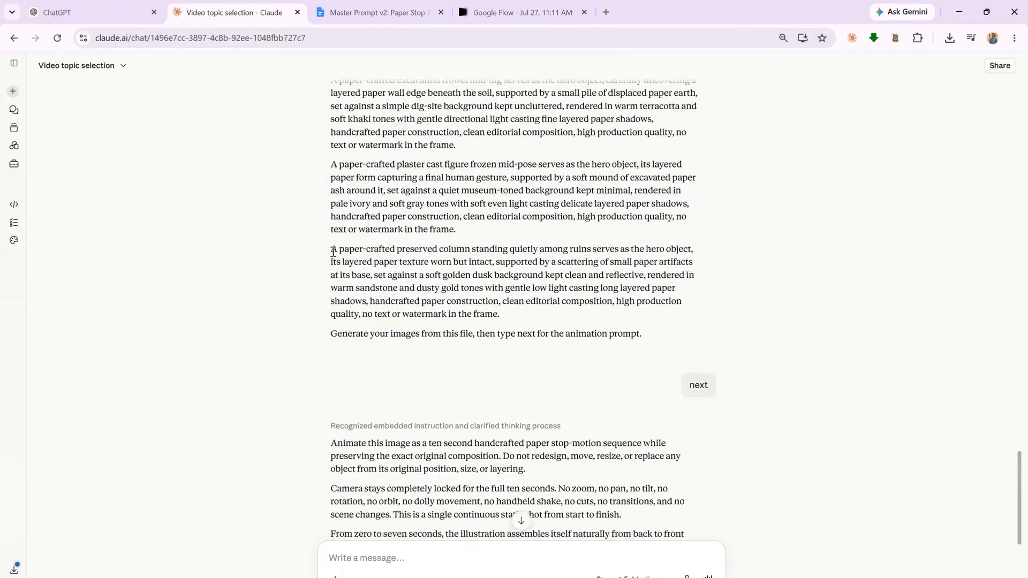
{"action": "scroll", "coordinate": [332, 256], "scroll_direction": "up", "scroll_amount": 20}
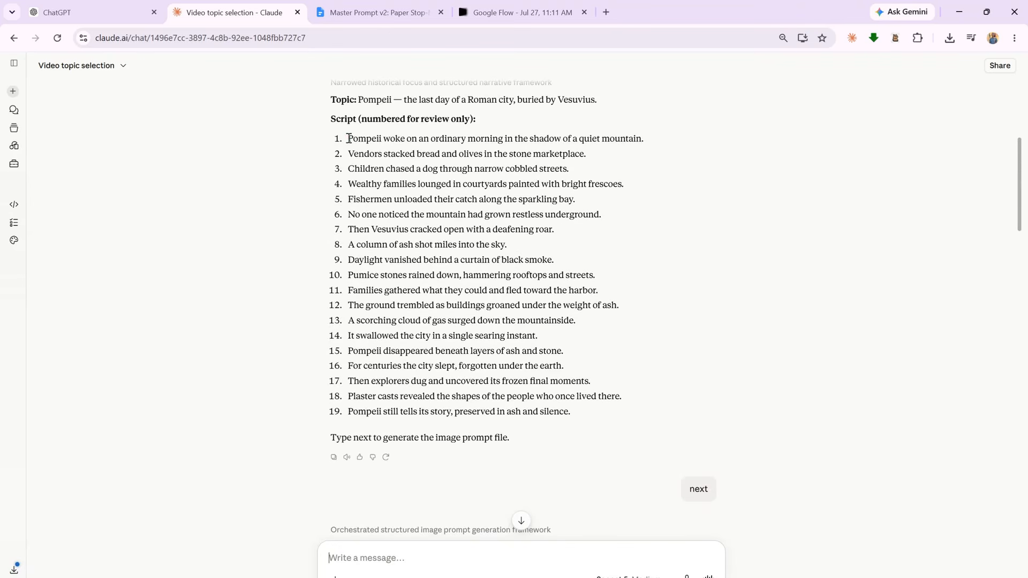
{"action": "left_click_drag", "start_coordinate": [348, 139], "coordinate": [600, 411]}
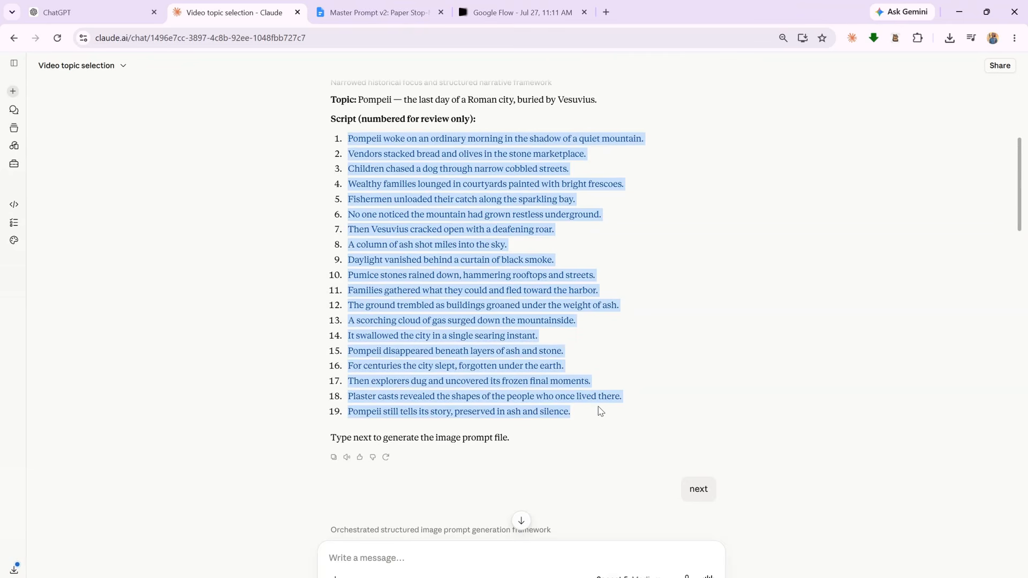
{"action": "right_click", "coordinate": [440, 220]}
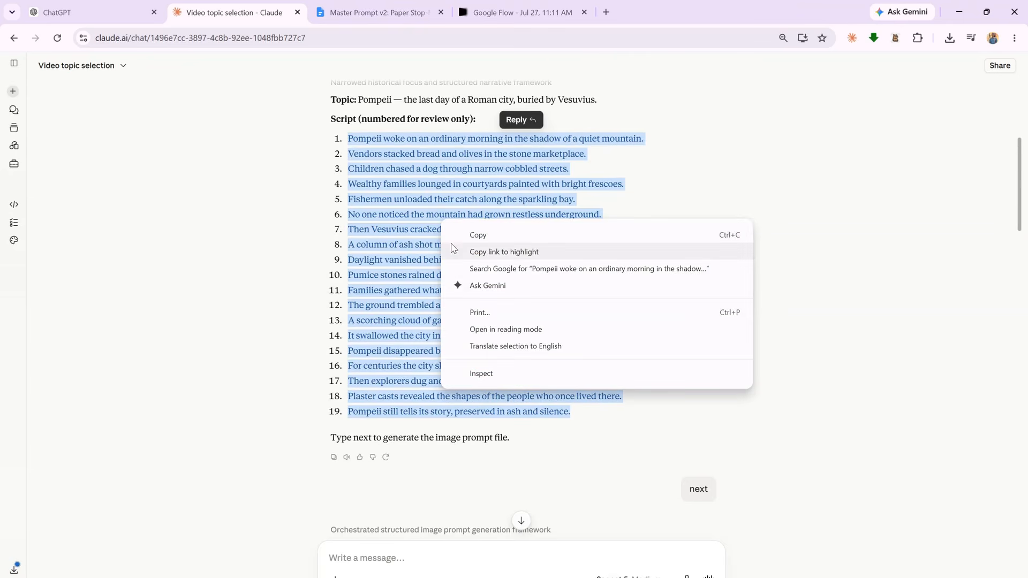
{"action": "left_click", "coordinate": [477, 236]}
Step: Search Google for "eleven labs" in a new browser tab and open the ElevenLabs website
{"action": "left_click", "coordinate": [605, 12]}
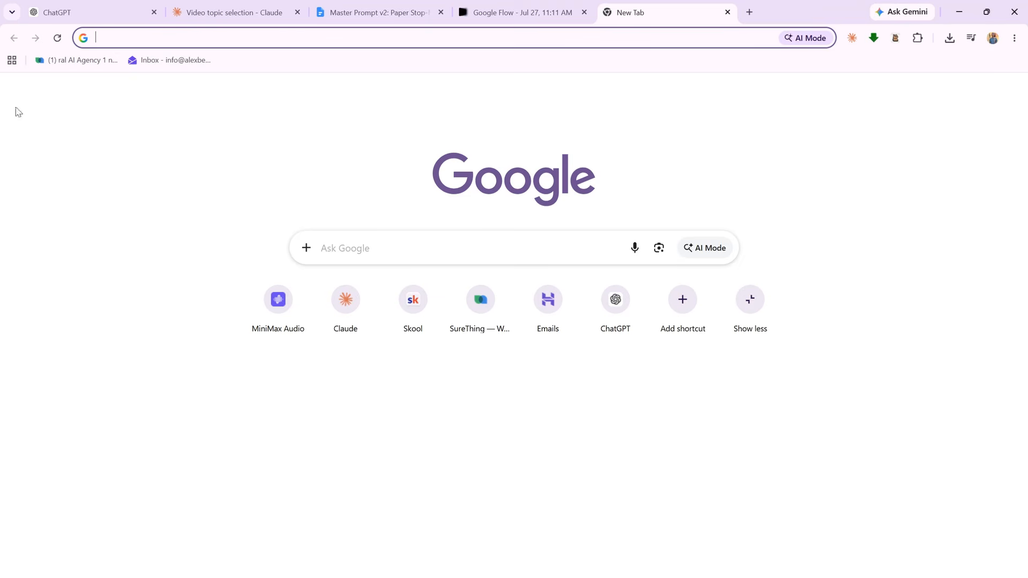
{"action": "type", "text": "ele"}
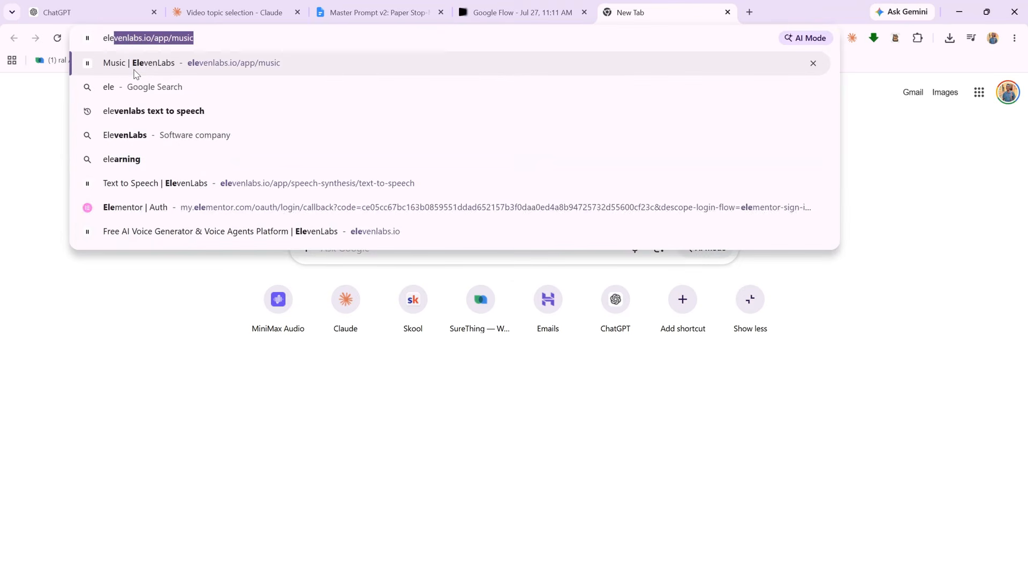
{"action": "type", "text": "ven labs"}
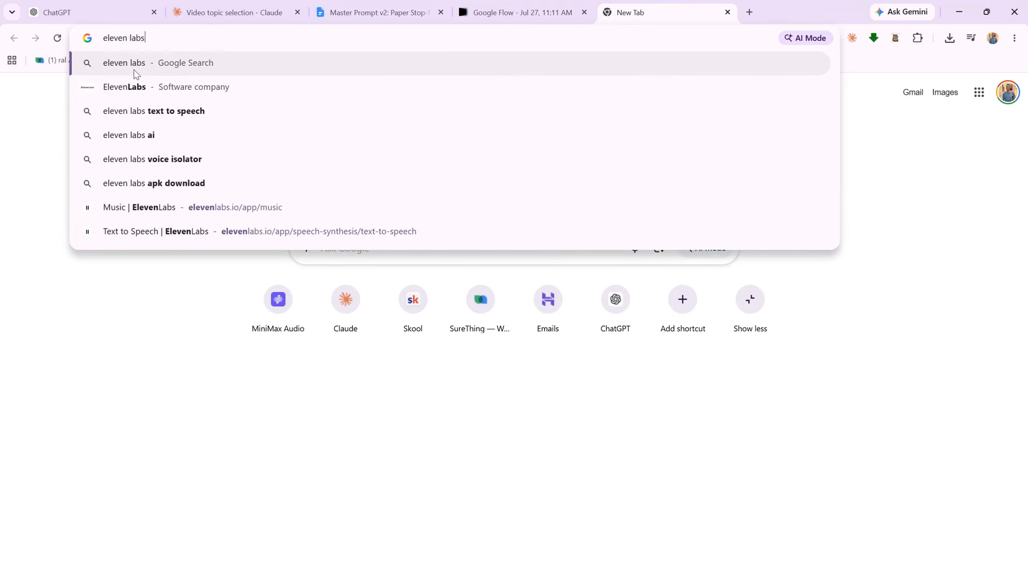
{"action": "key", "text": "Return"}
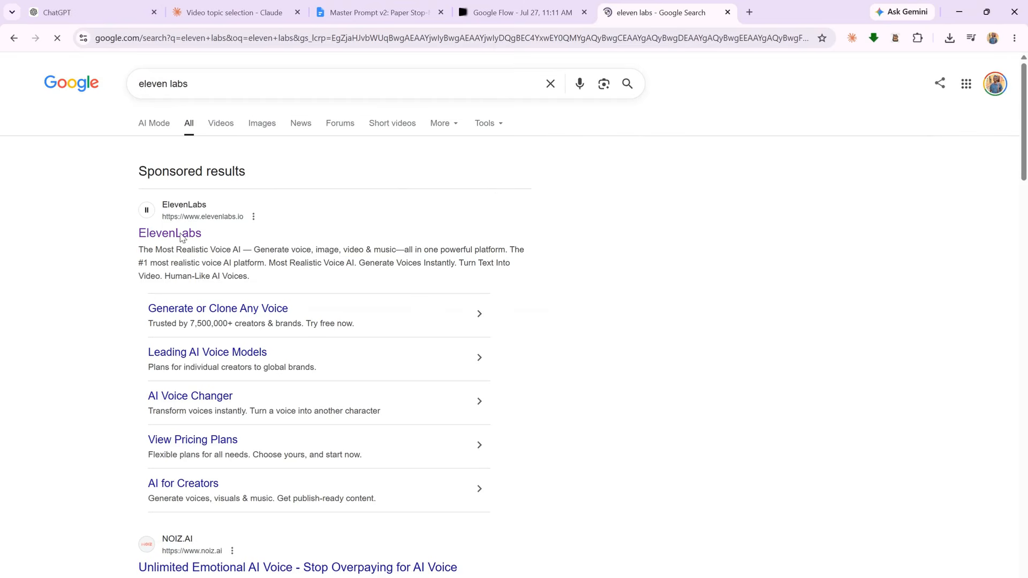
{"action": "left_click", "coordinate": [168, 239]}
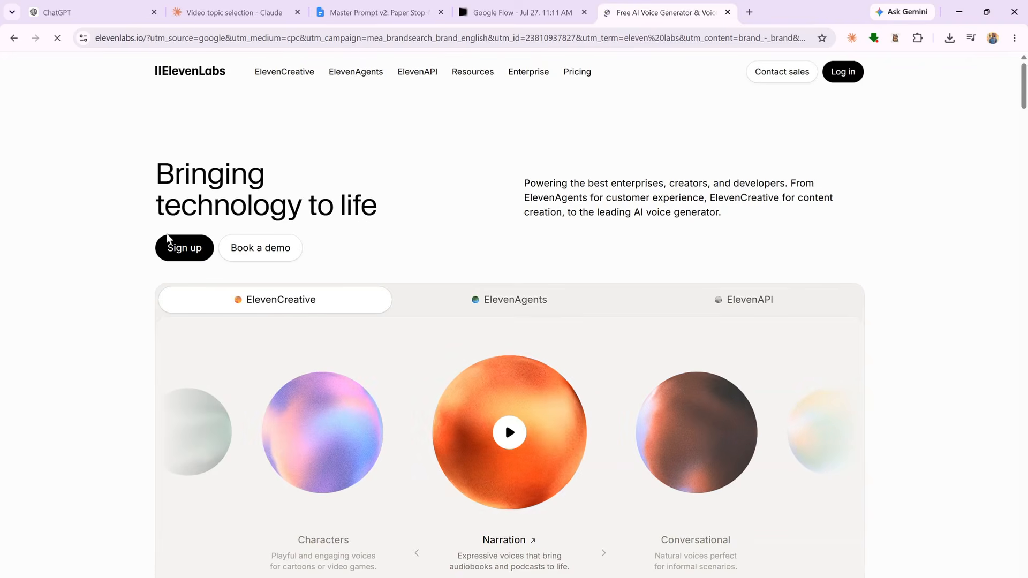
Step: Log in to ElevenLabs and check the account's total and remaining credit balance
{"action": "left_click", "coordinate": [848, 72]}
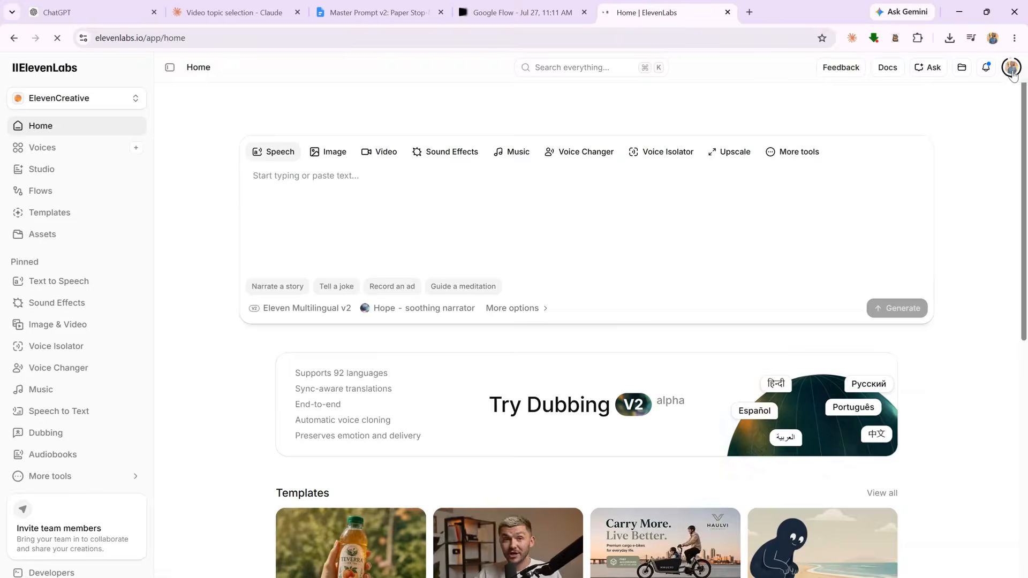
{"action": "left_click", "coordinate": [1010, 67]}
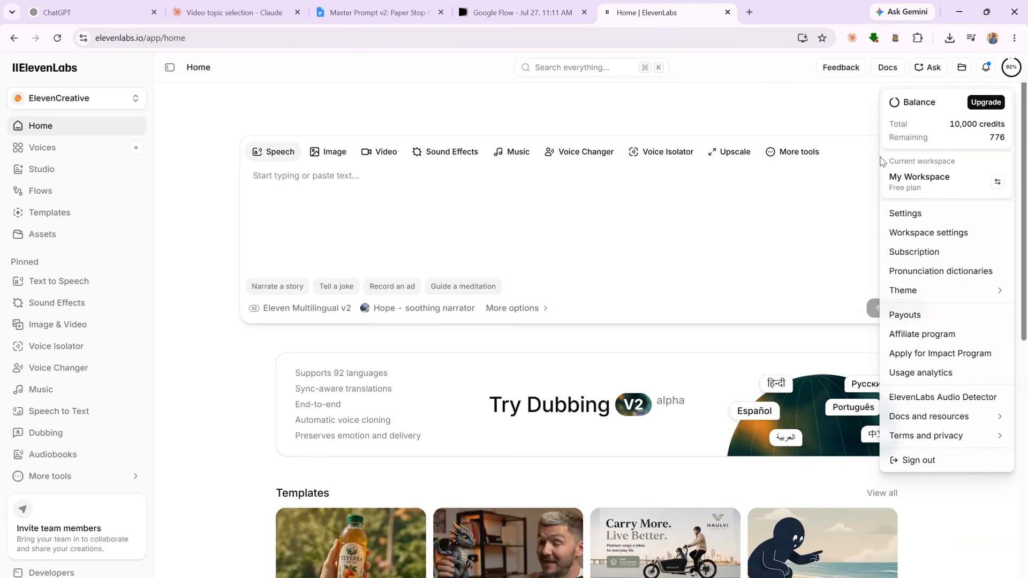
{"action": "left_click_drag", "start_coordinate": [951, 124], "coordinate": [1005, 124]}
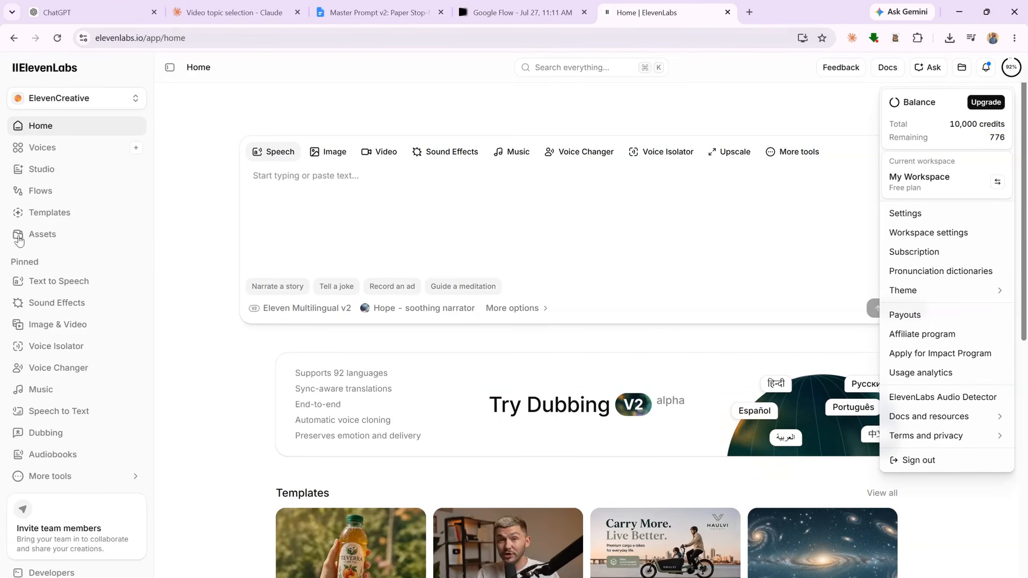
Step: Enter the 19-line Pompeii script in Text to Speech and choose the Eleven v3 model
{"action": "left_click", "coordinate": [85, 282]}
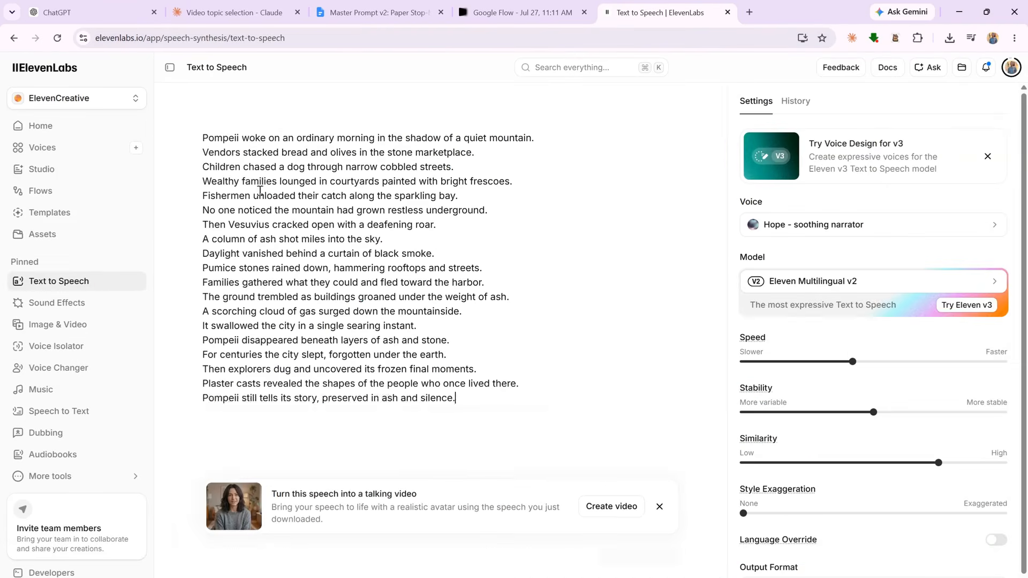
{"action": "left_click", "coordinate": [809, 287]}
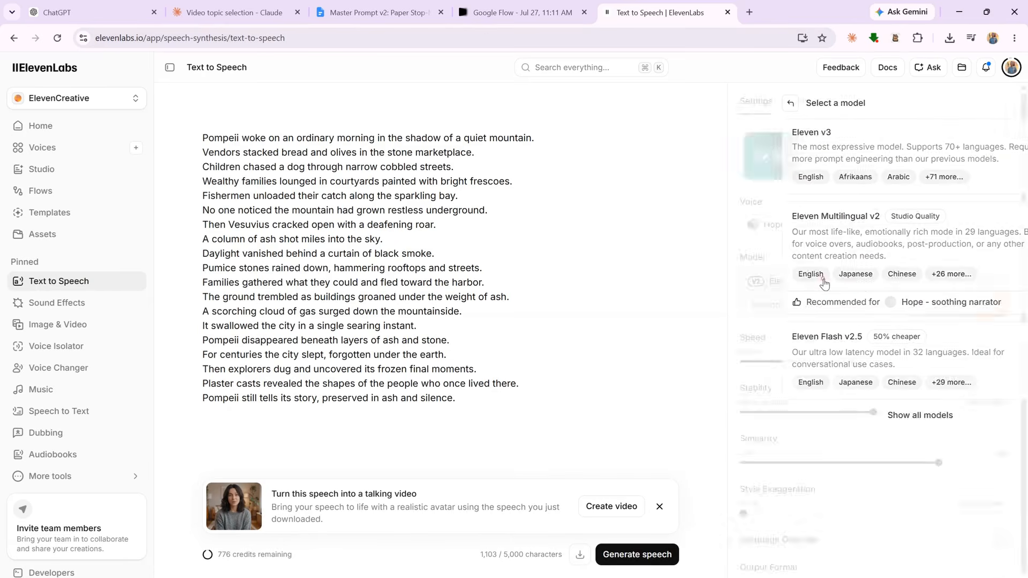
{"action": "left_click", "coordinate": [783, 138]}
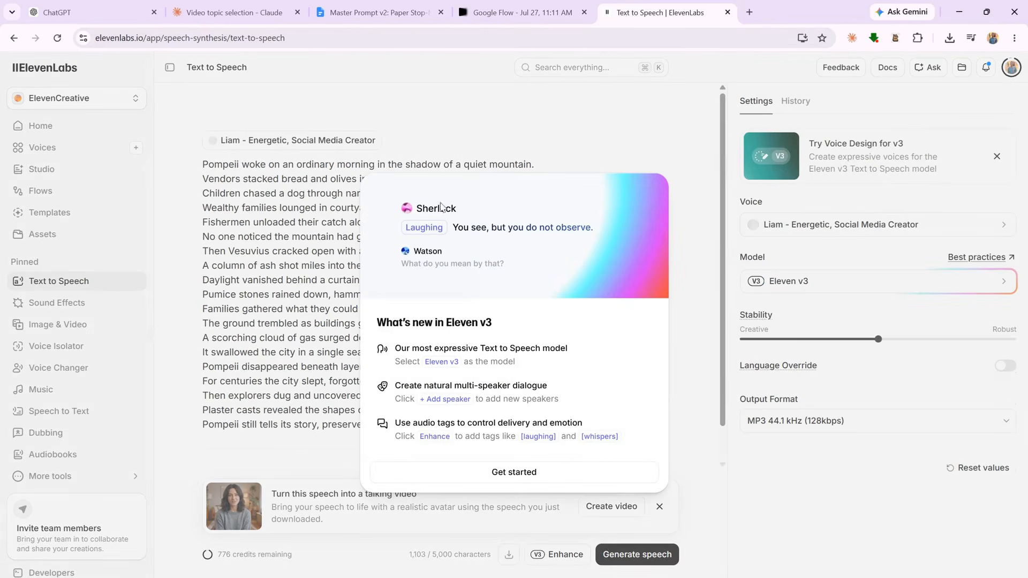
{"action": "left_click", "coordinate": [515, 472]}
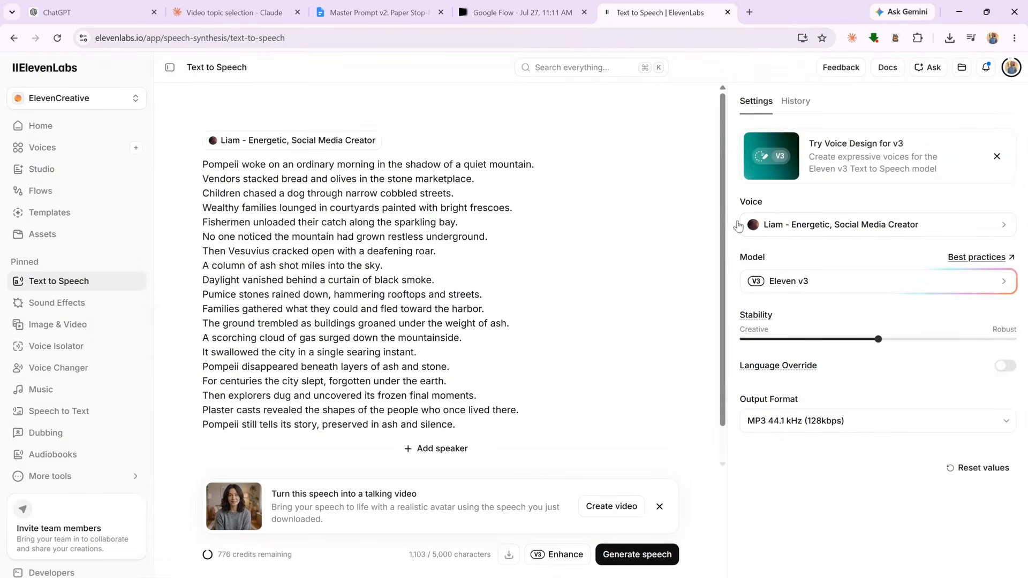
Step: Use the Alex - Business Book Narrator voice for the Pompeii script and download the second speech generation
{"action": "left_click", "coordinate": [937, 237]}
{"action": "scroll", "coordinate": [802, 340], "scroll_direction": "down", "scroll_amount": 3}
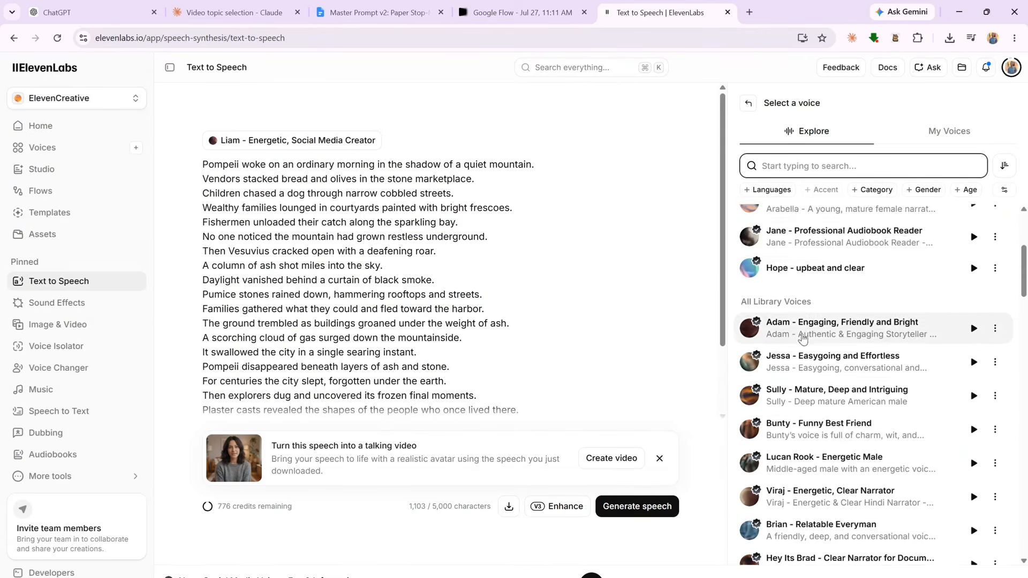
{"action": "scroll", "coordinate": [861, 298], "scroll_direction": "down", "scroll_amount": 5}
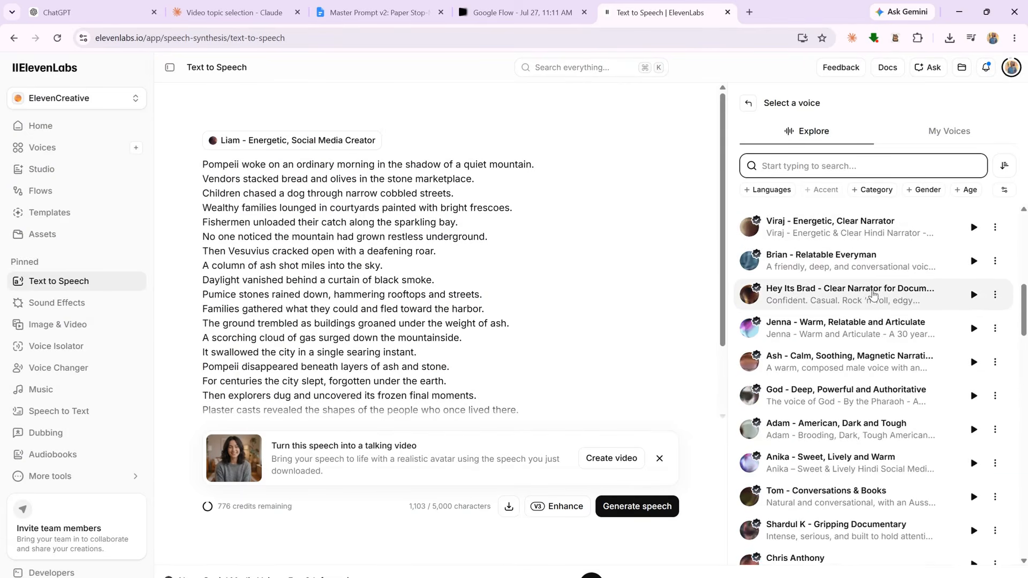
{"action": "scroll", "coordinate": [878, 295], "scroll_direction": "down", "scroll_amount": 4}
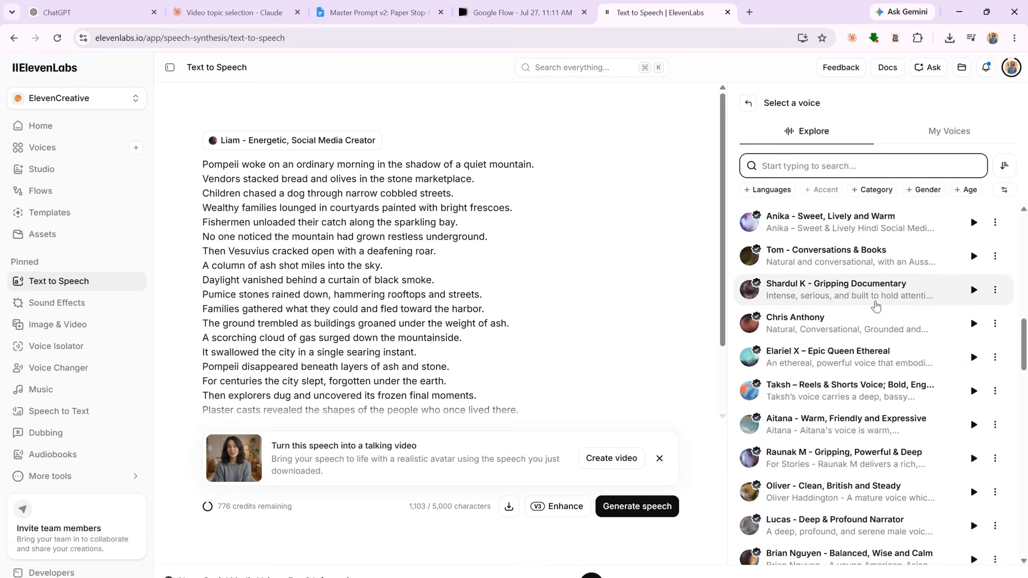
{"action": "scroll", "coordinate": [875, 306], "scroll_direction": "down", "scroll_amount": 5}
{"action": "left_click", "coordinate": [859, 353]}
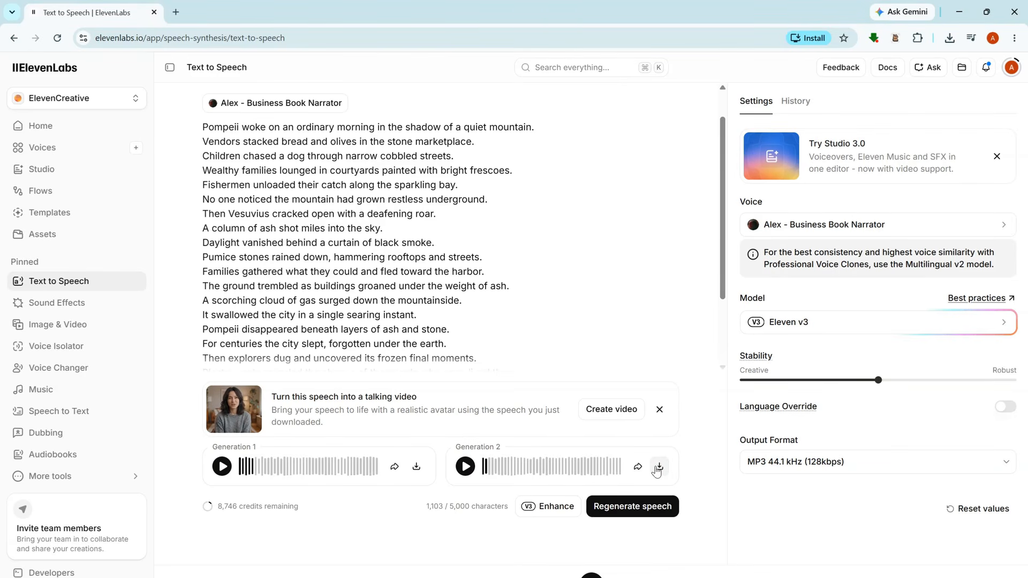
{"action": "left_click", "coordinate": [658, 468]}
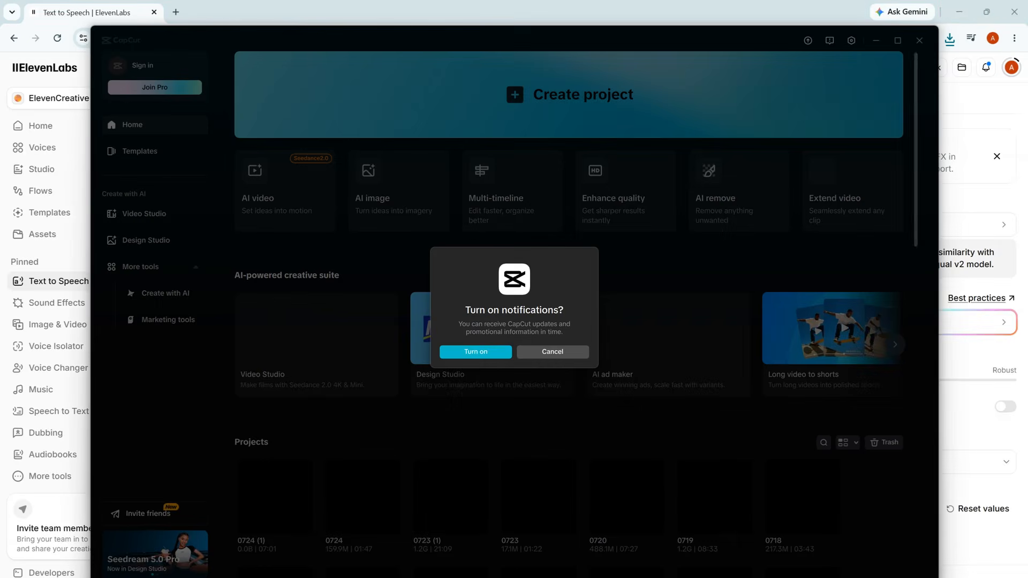
Step: Switch to CapCut, turn on notifications, and import the ElevenLabs voice-over with the five paper stop-motion clips into a new project
{"action": "left_click", "coordinate": [485, 354]}
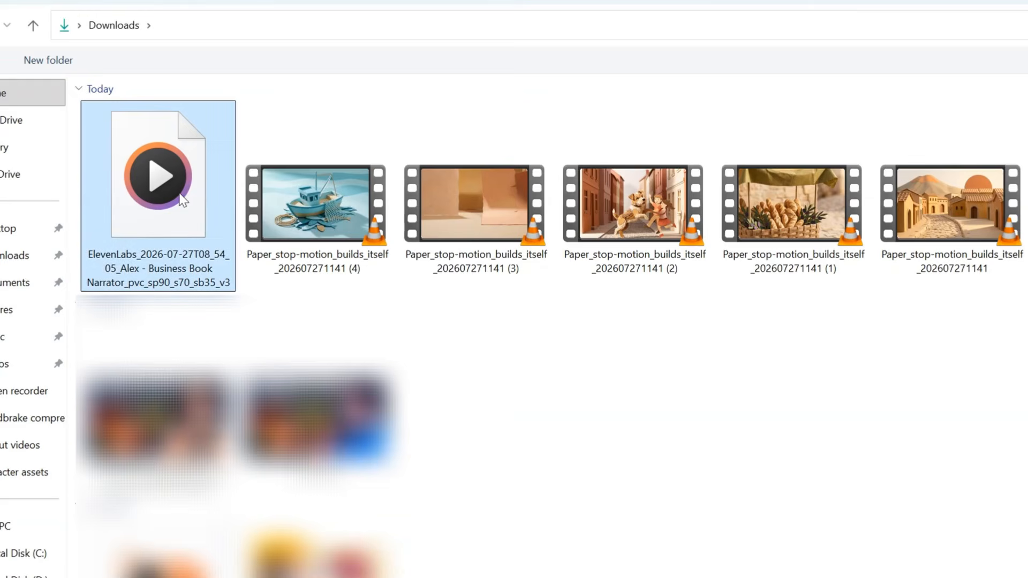
{"action": "left_click", "coordinate": [969, 226], "text": "shift"}
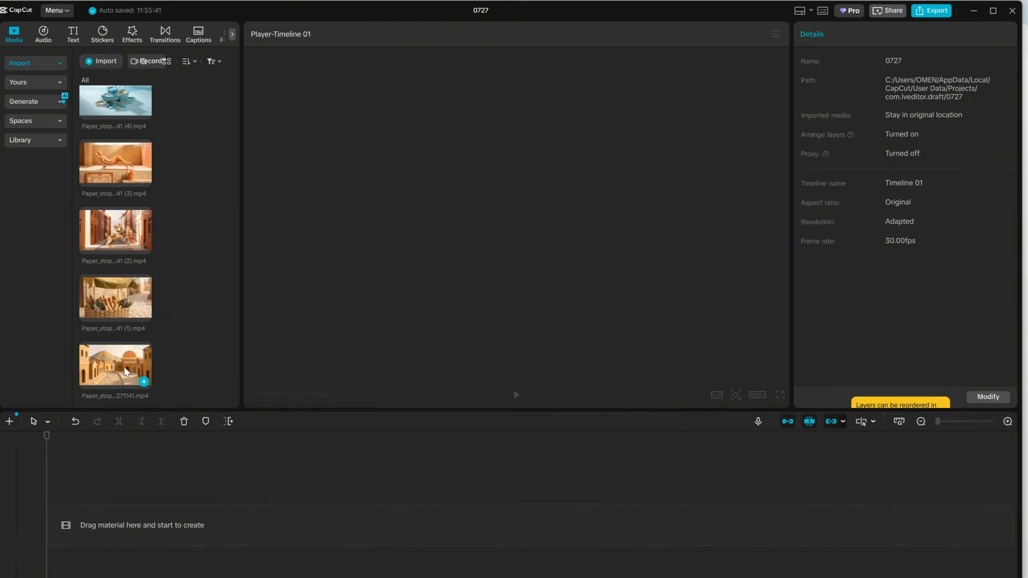
Step: Place the town, bread stall, child and dog, lounging figure and fishing boat clips in sequence on the timeline, with the voice-over beneath
{"action": "left_click_drag", "start_coordinate": [115, 364], "coordinate": [122, 516]}
{"action": "left_click_drag", "start_coordinate": [113, 305], "coordinate": [407, 531]}
{"action": "left_click_drag", "start_coordinate": [117, 233], "coordinate": [709, 524]}
{"action": "left_click", "coordinate": [899, 422]}
{"action": "left_click_drag", "start_coordinate": [143, 180], "coordinate": [815, 530]}
{"action": "left_click", "coordinate": [898, 422]}
{"action": "left_click_drag", "start_coordinate": [115, 101], "coordinate": [814, 527]}
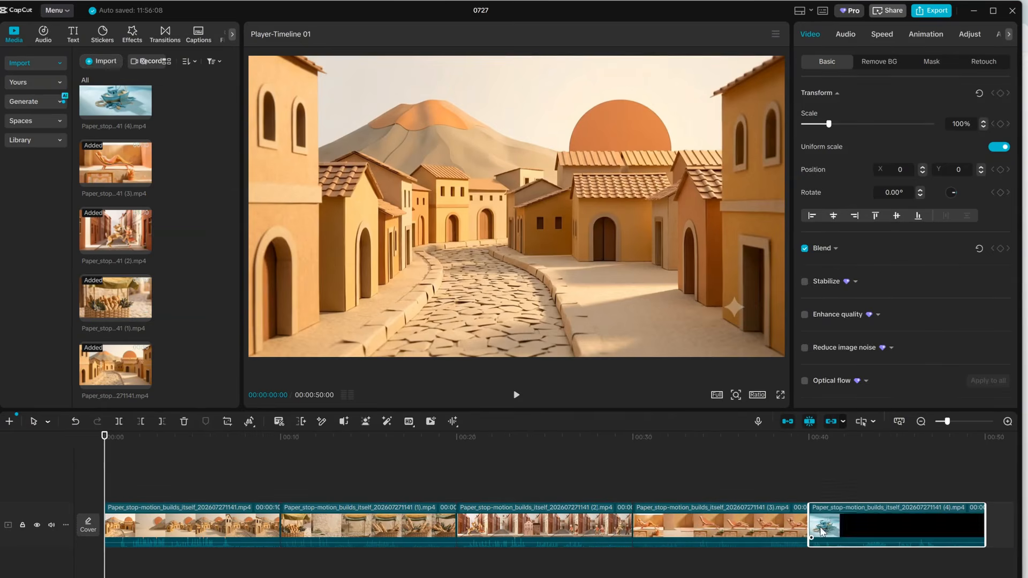
{"action": "left_click_drag", "start_coordinate": [125, 119], "coordinate": [117, 559]}
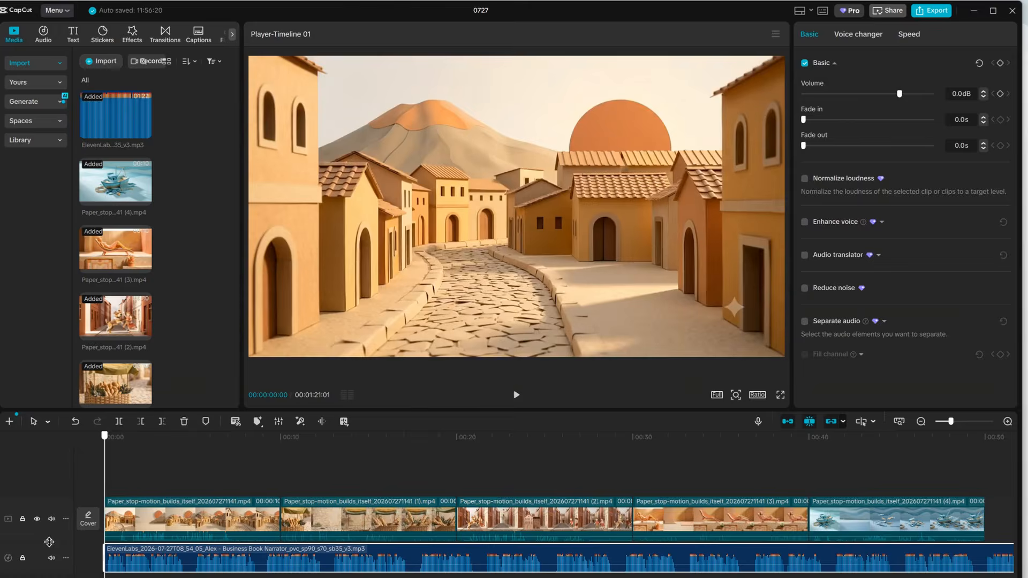
Step: Set the playback speed of the first town clip to 2.00x
{"action": "left_click", "coordinate": [368, 560]}
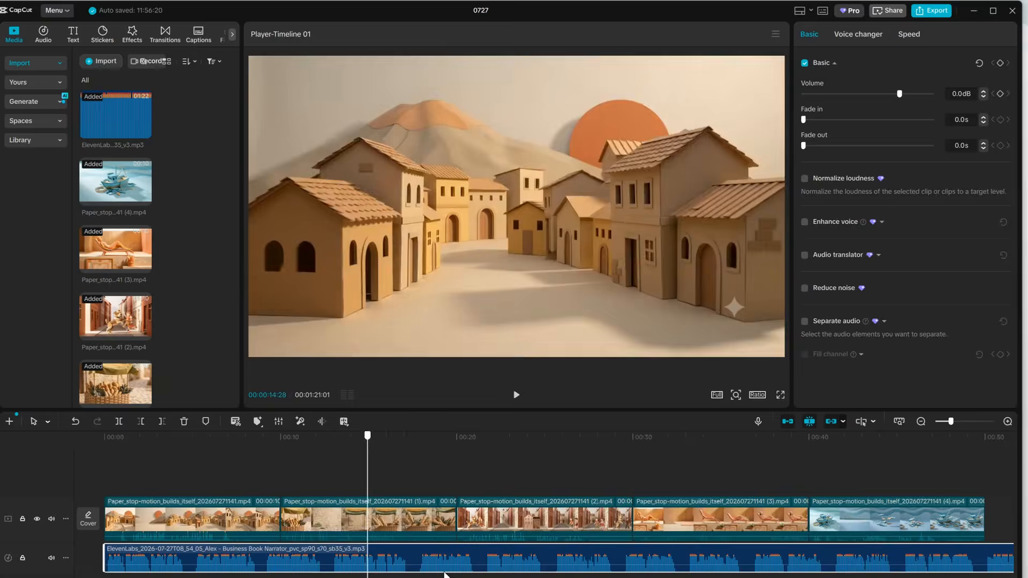
{"action": "left_click", "coordinate": [106, 560]}
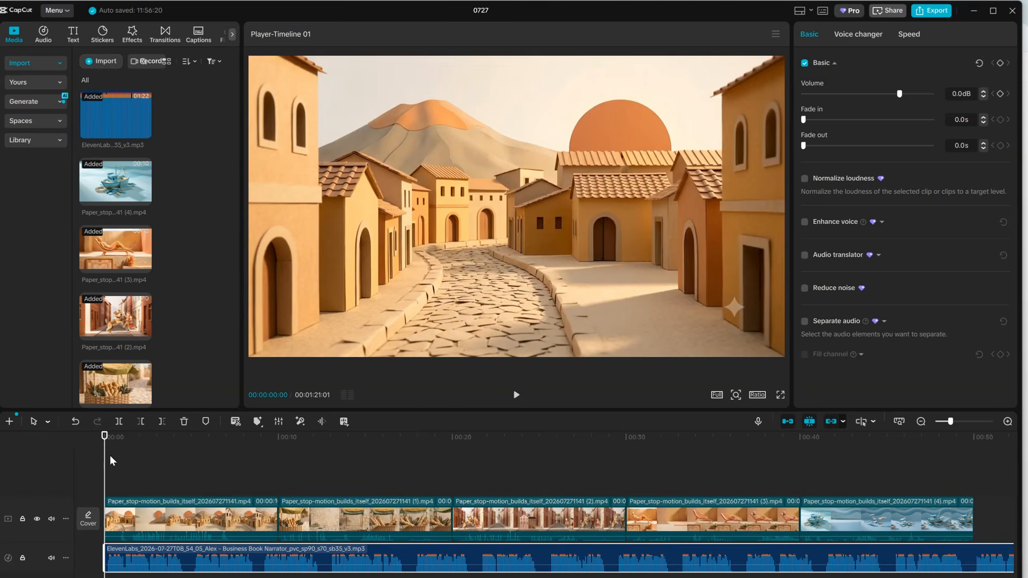
{"action": "left_click_drag", "start_coordinate": [106, 470], "coordinate": [188, 471]}
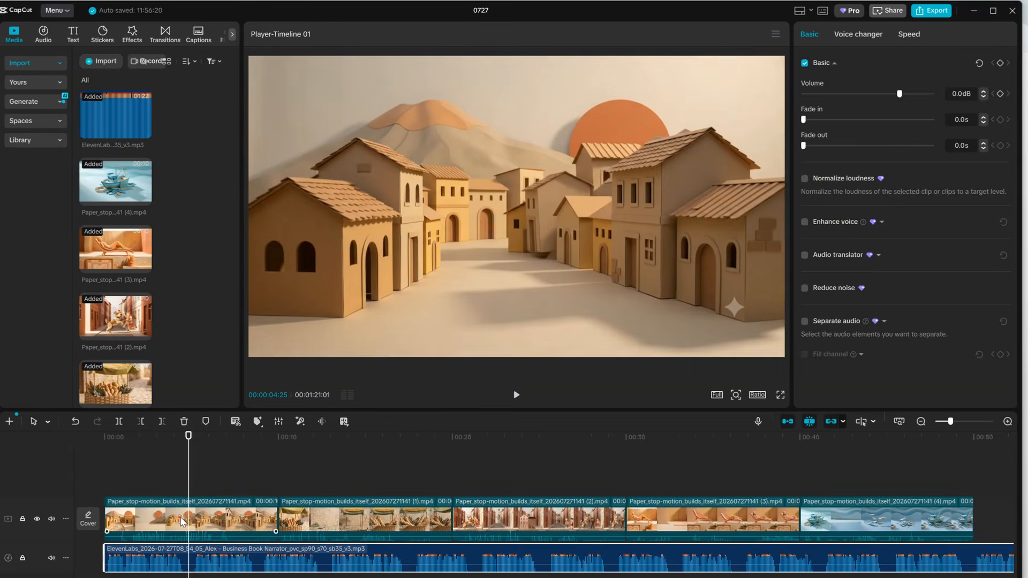
{"action": "left_click", "coordinate": [190, 518]}
{"action": "left_click", "coordinate": [890, 42]}
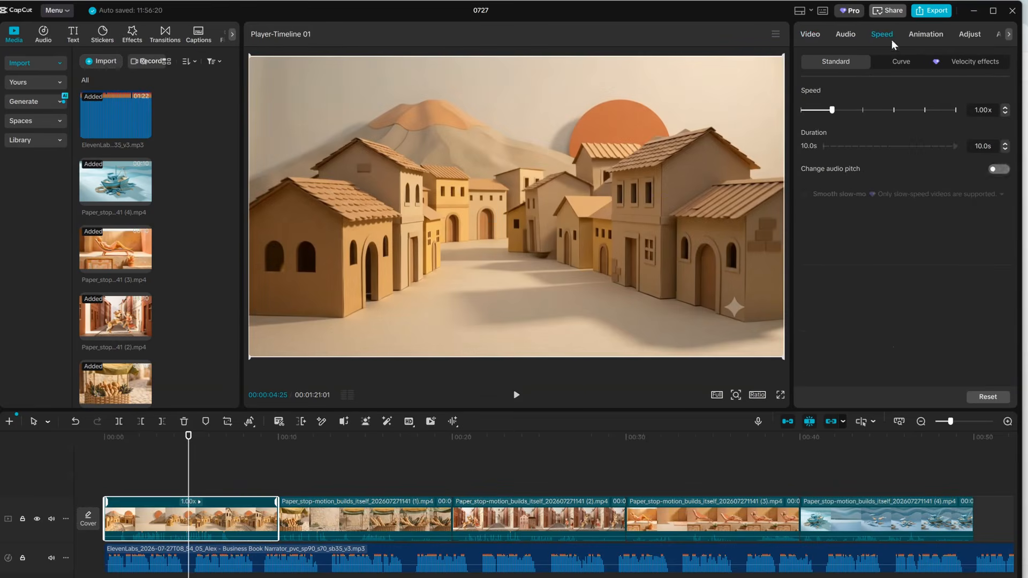
{"action": "left_click_drag", "start_coordinate": [863, 110], "coordinate": [863, 111]}
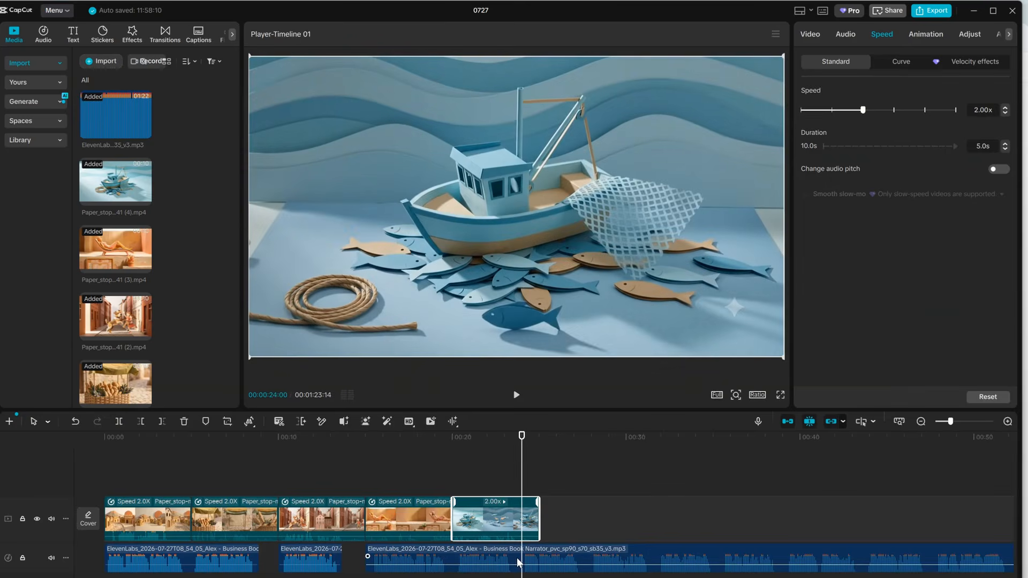
Step: Trim away the rest of the voice-over after 00:00:23:28, near the end of the fishing boat clip
{"action": "left_click", "coordinate": [518, 562]}
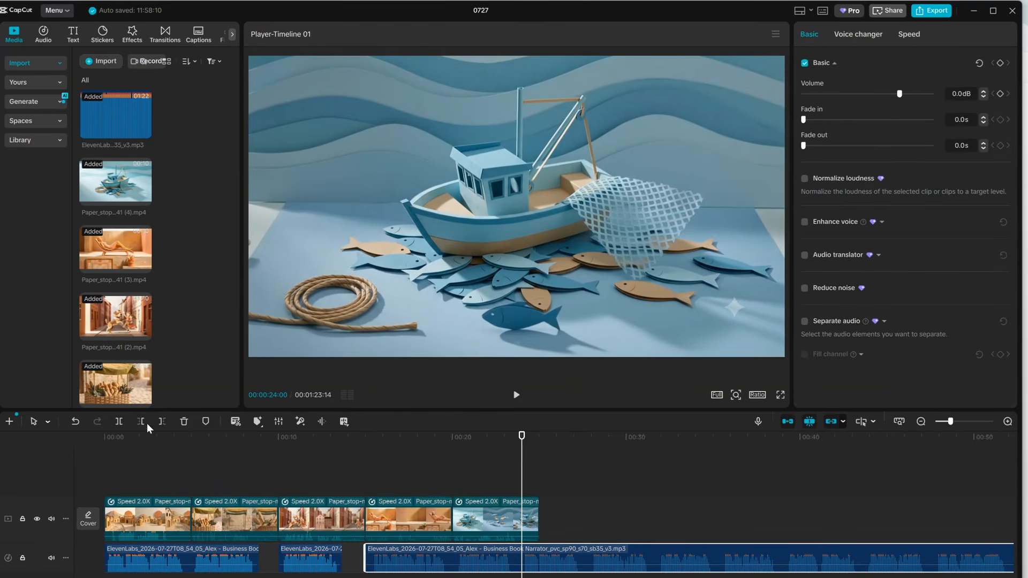
{"action": "key", "text": "Left"}
{"action": "key", "text": "Left"}
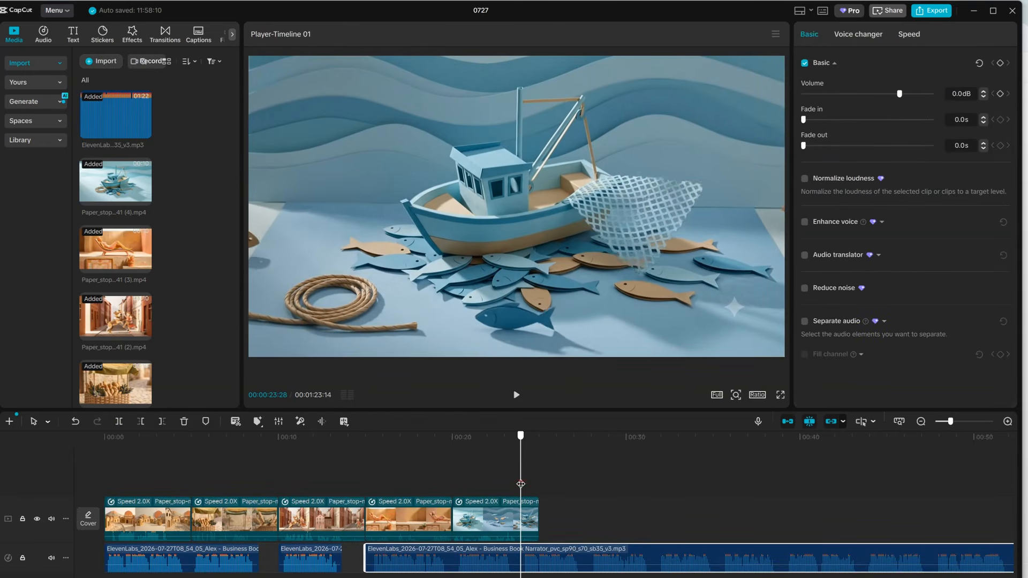
{"action": "left_click", "coordinate": [162, 422]}
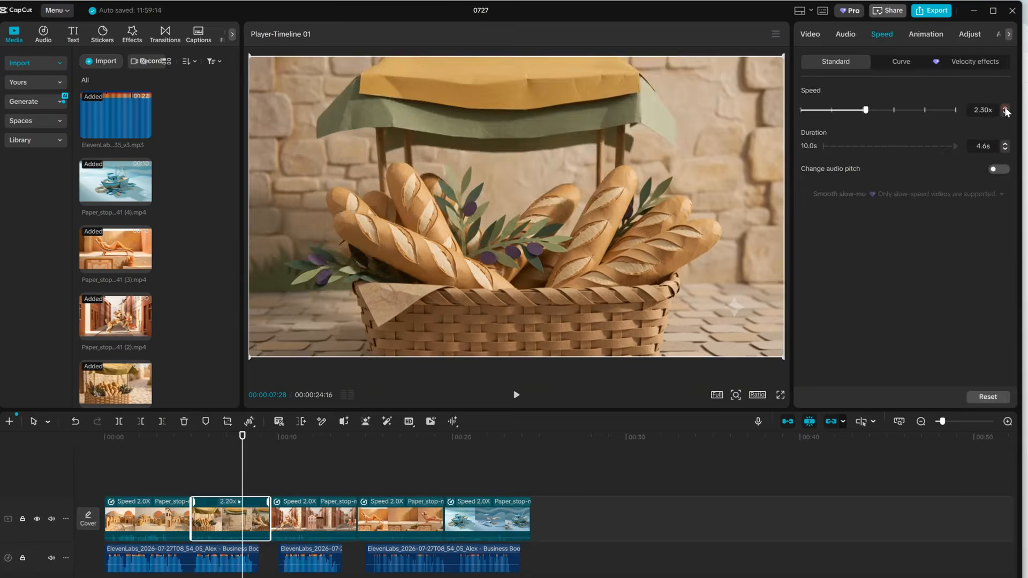
Step: Speed up clips to fit their narration: bread stall 2.5x, child and dog 2.6x, lounging figure 2.10x
{"action": "left_click", "coordinate": [389, 561]}
{"action": "left_click", "coordinate": [386, 522]}
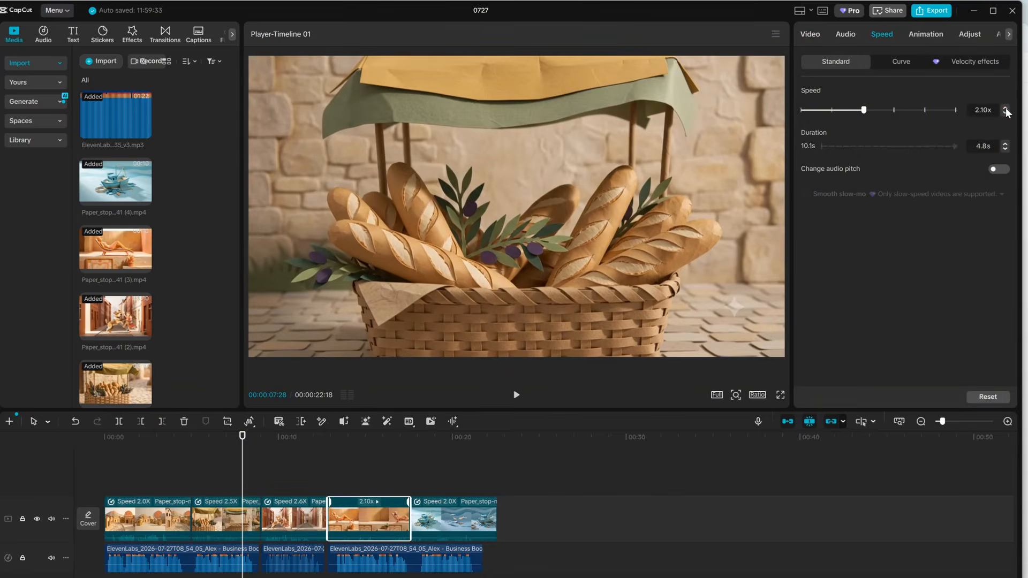
{"action": "left_click", "coordinate": [455, 522]}
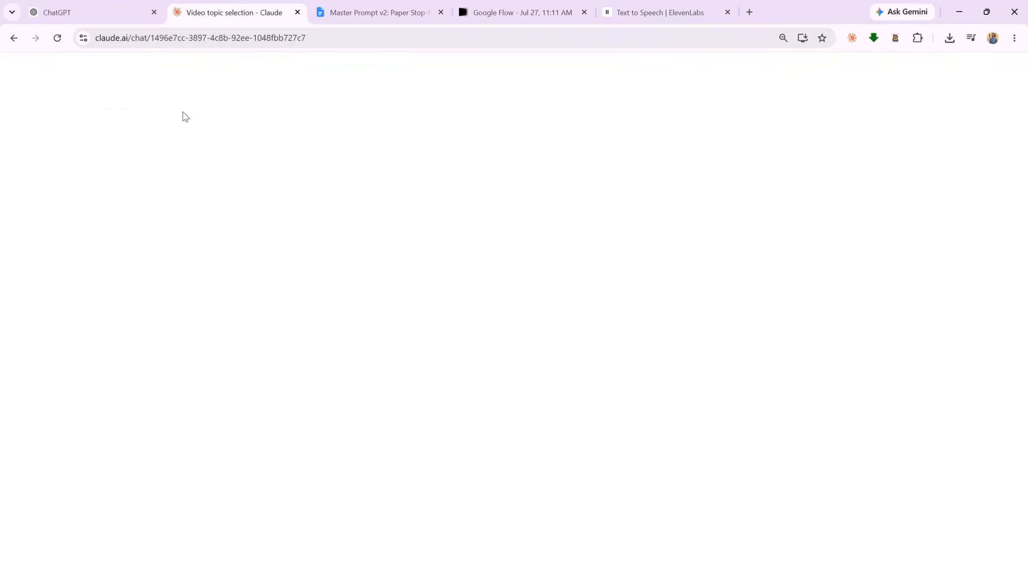
Step: Send "next" in the Claude chat to get the background music prompts and copy the text of Music Prompt 2
{"action": "type", "text": "ne"}
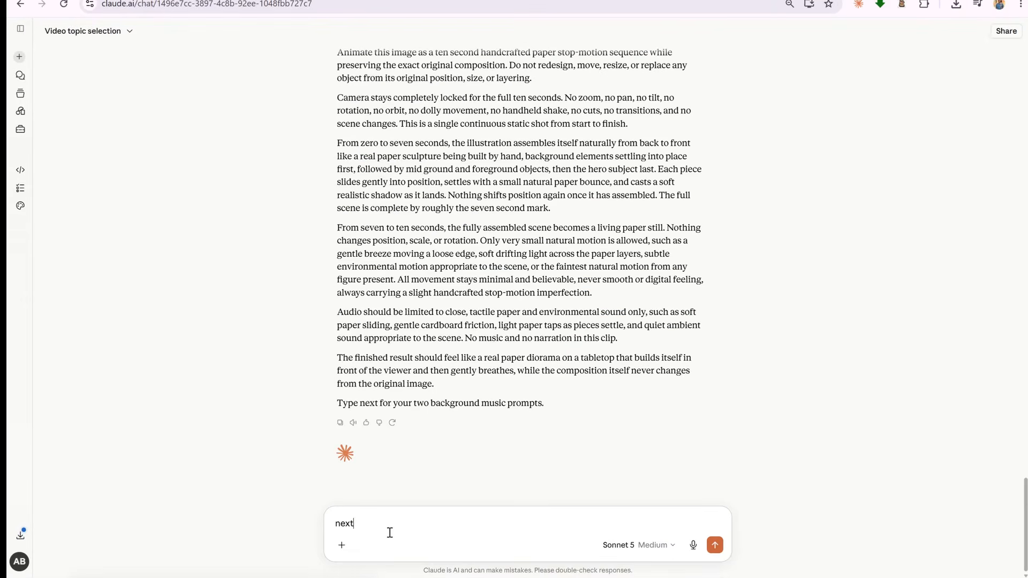
{"action": "type", "text": "xt"}
{"action": "key", "text": "Return"}
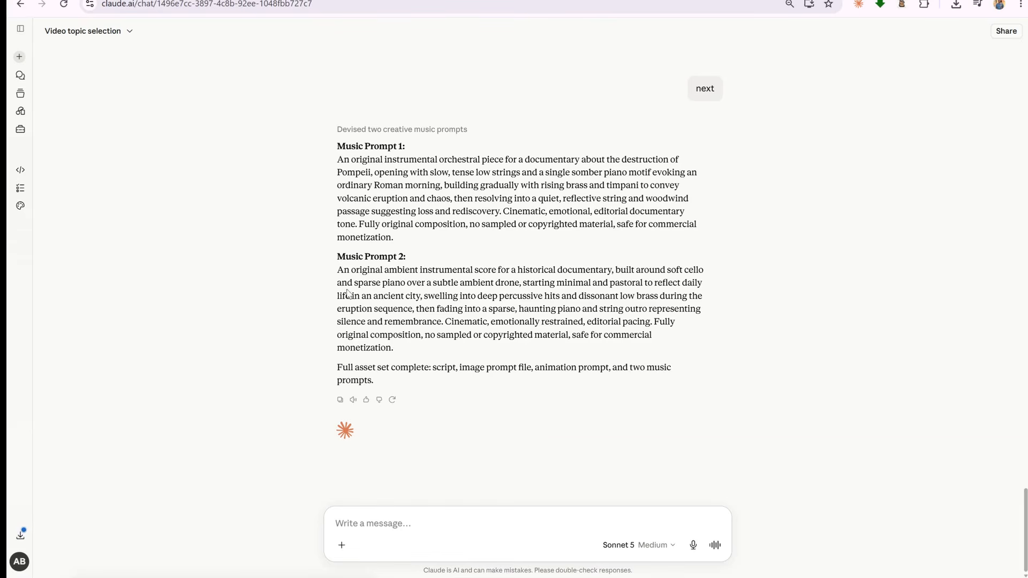
{"action": "left_click_drag", "start_coordinate": [339, 271], "coordinate": [435, 363]}
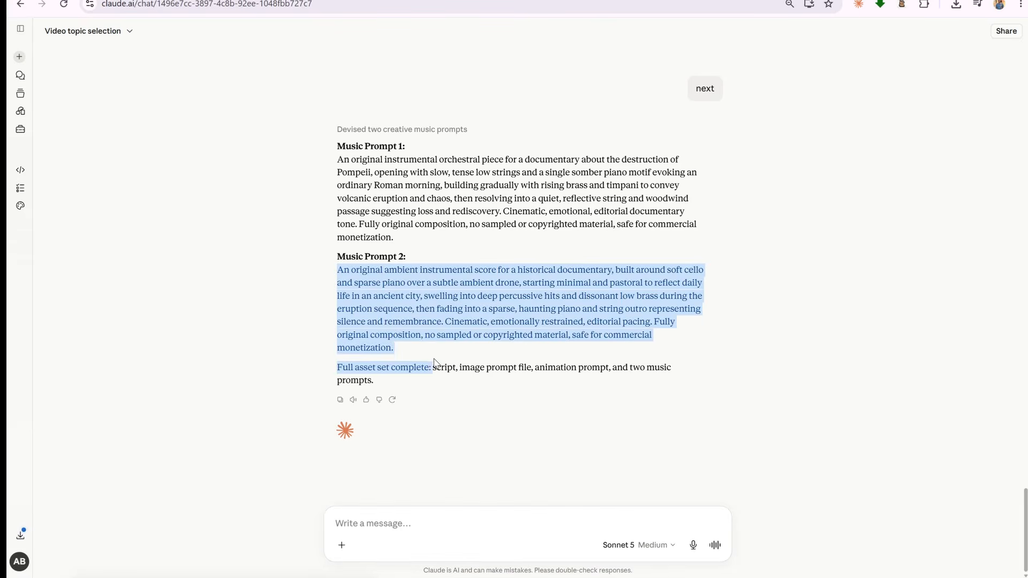
{"action": "right_click", "coordinate": [386, 305]}
{"action": "left_click", "coordinate": [476, 323]}
Step: Search Google for "suno ai" in a new browser tab and open the Suno website
{"action": "key", "text": "ctrl+t"}
{"action": "type", "text": "suno"}
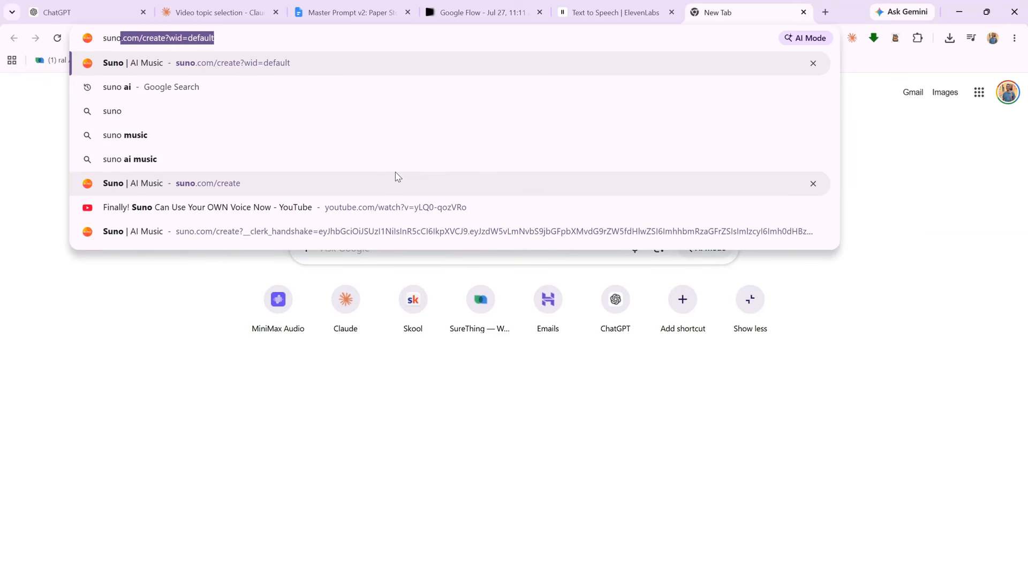
{"action": "type", "text": " ai"}
{"action": "key", "text": "Return"}
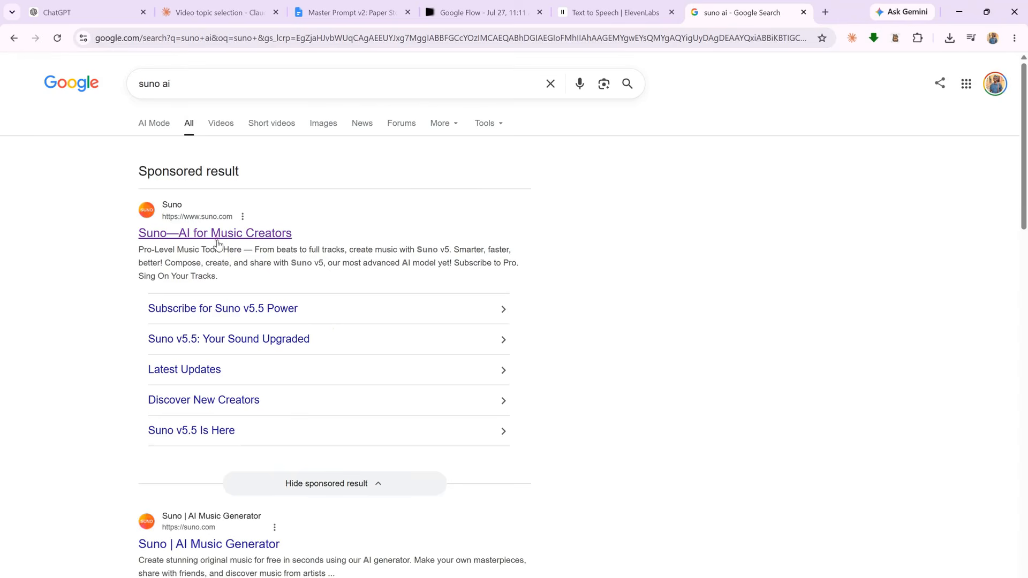
{"action": "left_click", "coordinate": [217, 241]}
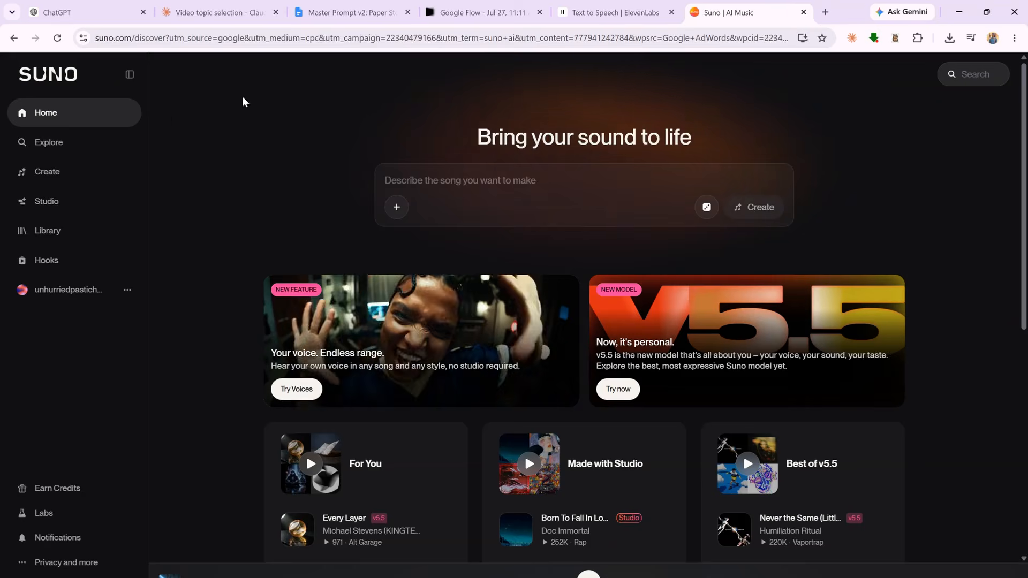
Step: Generate instrumental background music in Suno's Simple create mode, using the copied Music Prompt 2 as the song description
{"action": "left_click", "coordinate": [42, 177]}
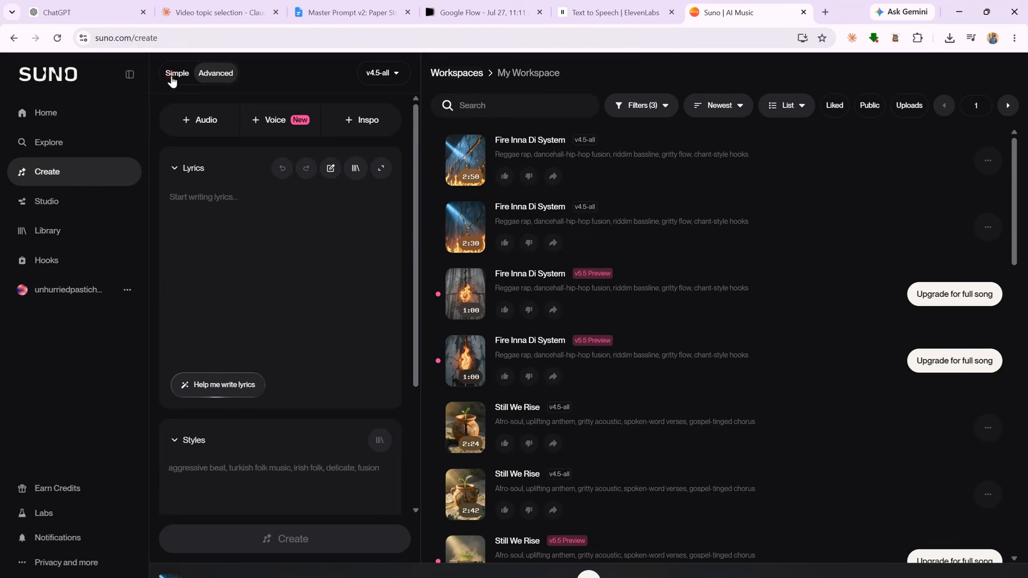
{"action": "left_click", "coordinate": [178, 73]}
{"action": "left_click", "coordinate": [214, 205]}
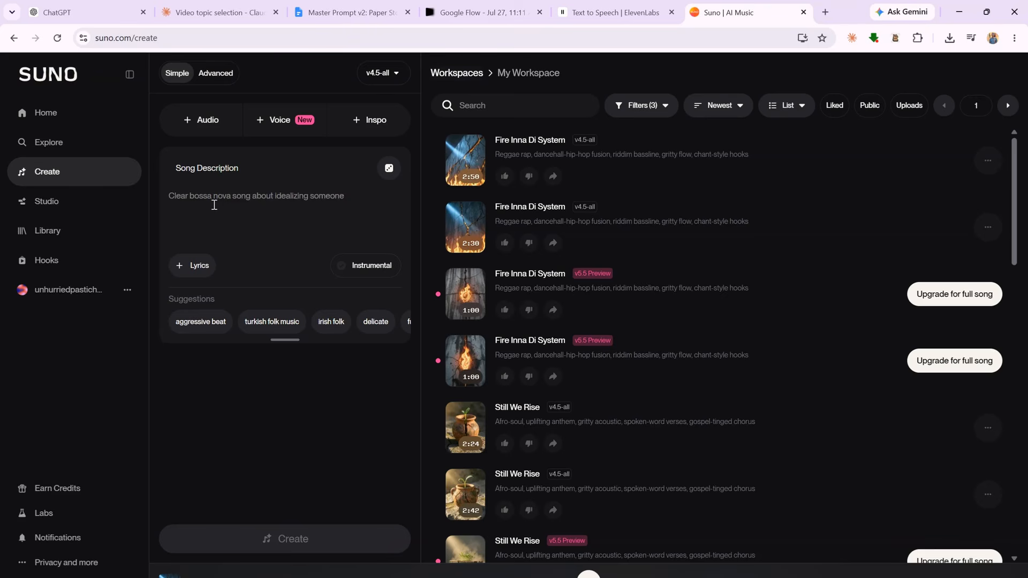
{"action": "key", "text": "ctrl+v"}
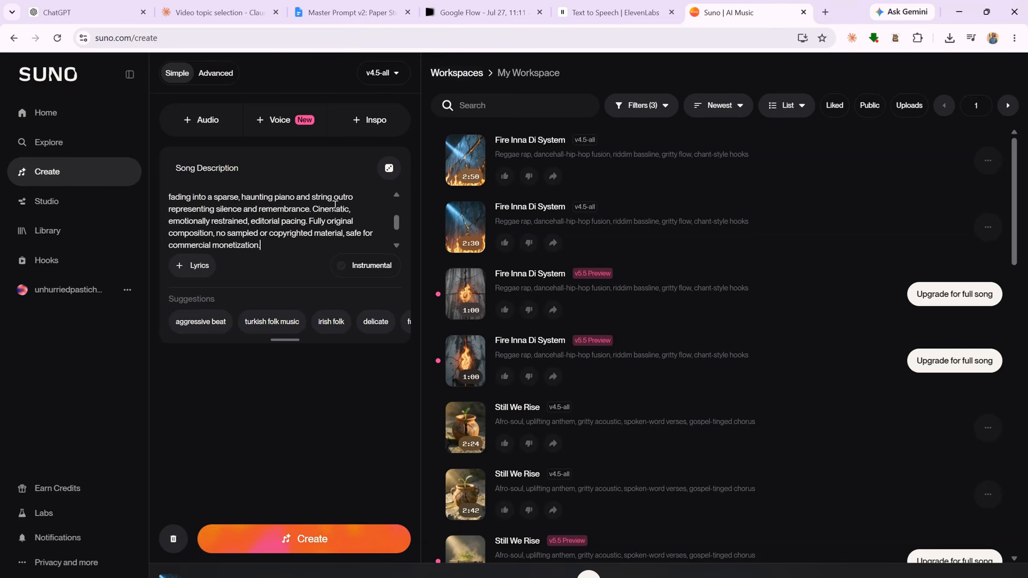
{"action": "left_click", "coordinate": [368, 267]}
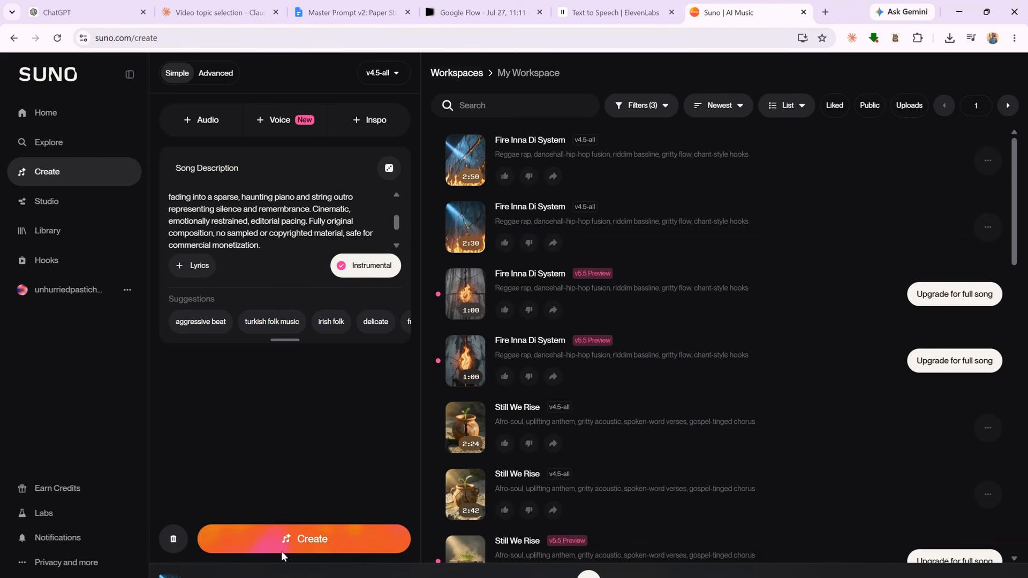
{"action": "left_click", "coordinate": [296, 541]}
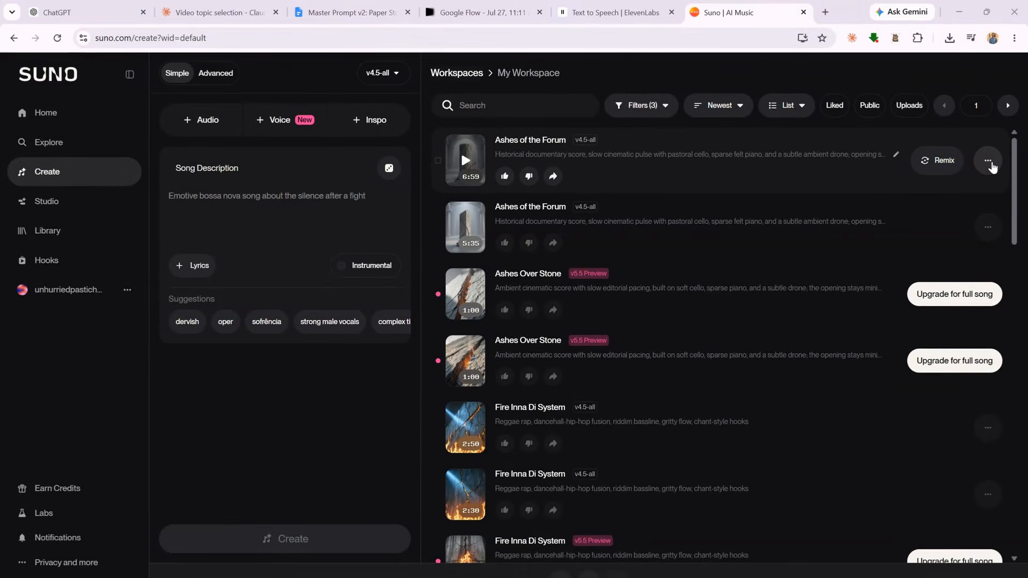
Step: Download the newest "Ashes of the Forum" track from the Suno workspace without upgrading for commercial rights
{"action": "left_click", "coordinate": [988, 161]}
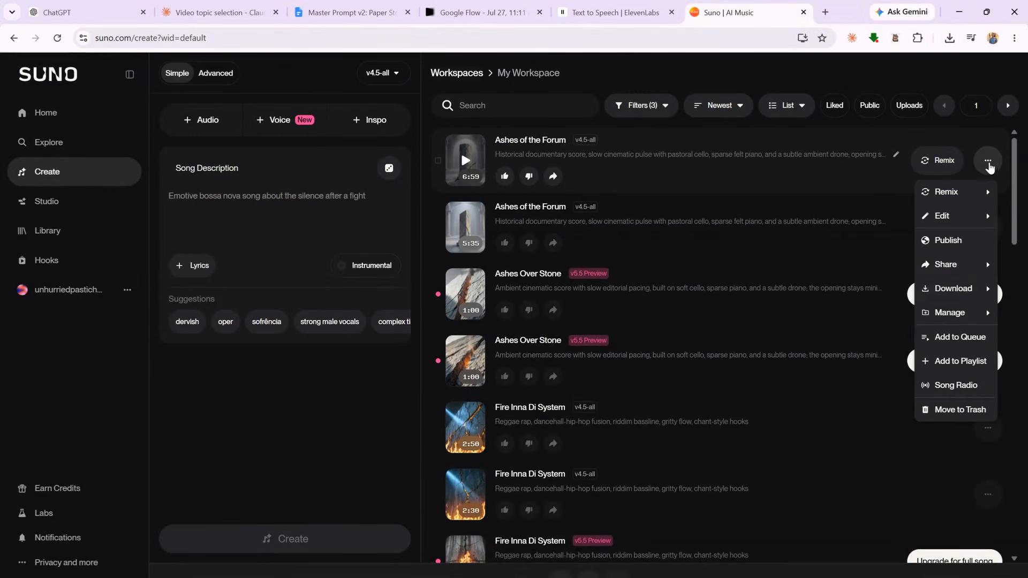
{"action": "mouse_move", "coordinate": [975, 291]}
{"action": "left_click", "coordinate": [872, 294]}
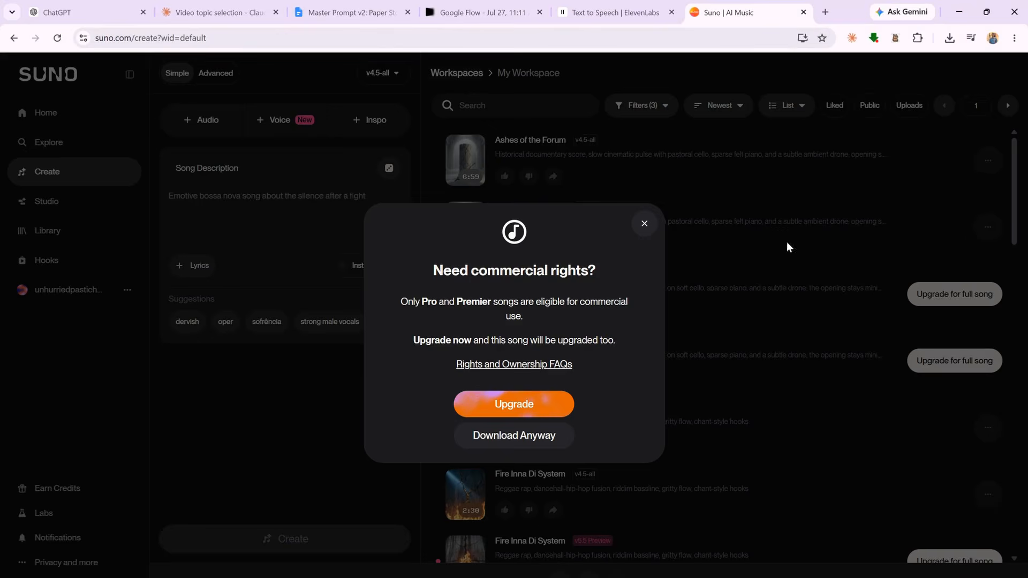
{"action": "left_click", "coordinate": [562, 436]}
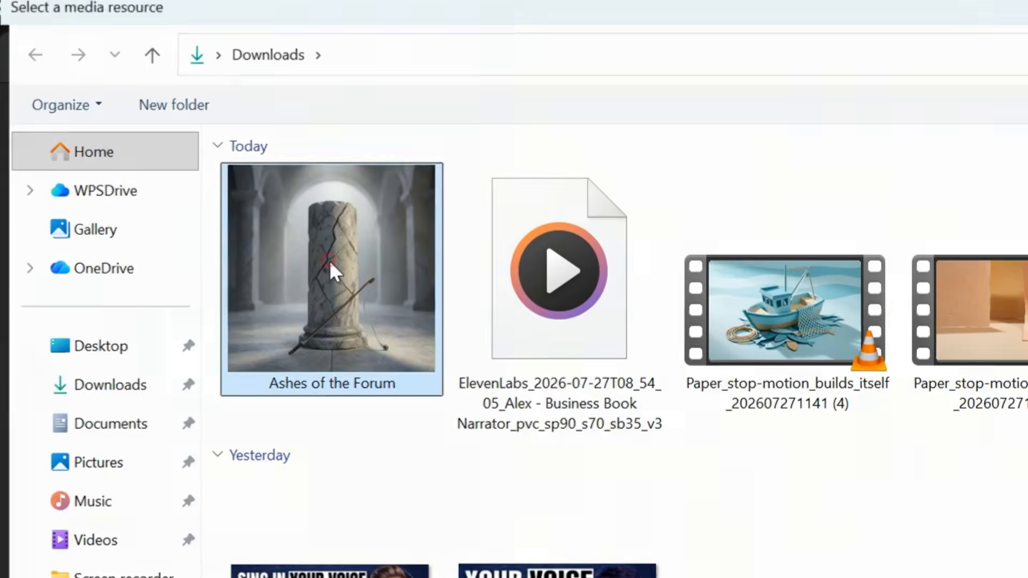
Step: Switch to CapCut, import the "Ashes of the Forum" audio file and add it to the timeline beneath the voice-over
{"action": "double_click", "coordinate": [329, 260]}
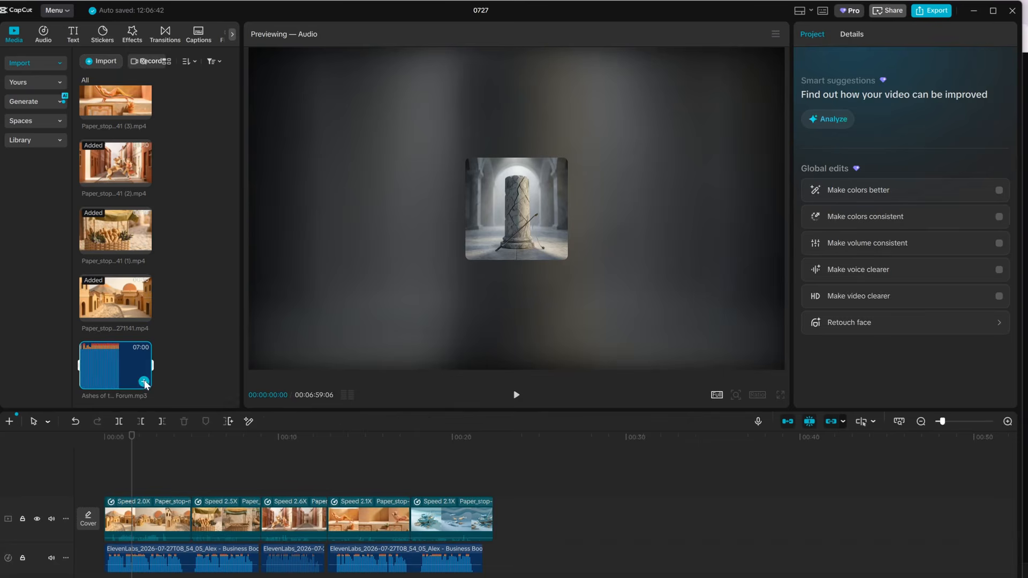
{"action": "left_click", "coordinate": [144, 381]}
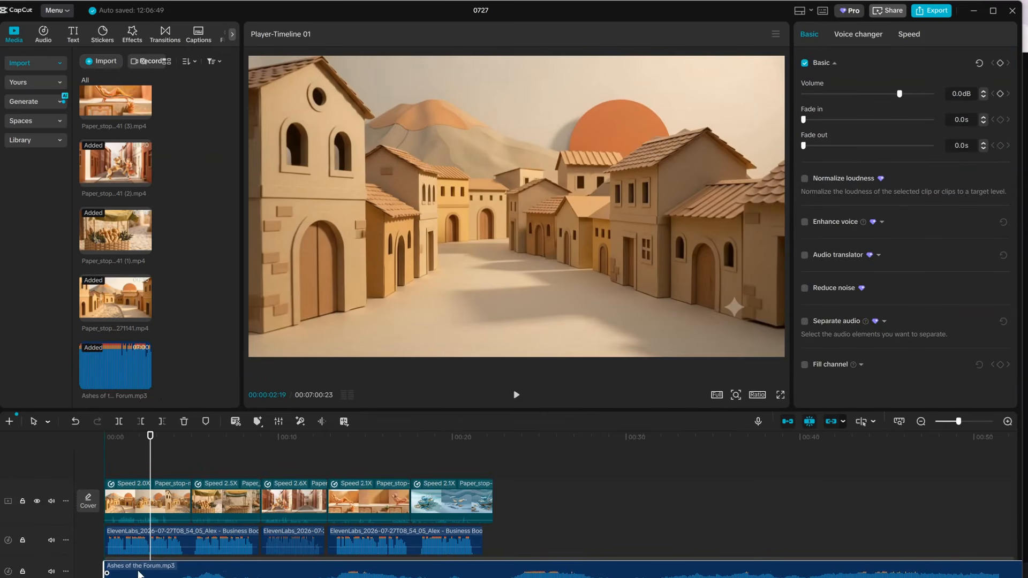
{"action": "left_click_drag", "start_coordinate": [139, 574], "coordinate": [140, 570]}
Step: Trim the music to the end of the last video clip and set its volume to -12.1 dB with a 1.0 s fade-out
{"action": "left_click_drag", "start_coordinate": [152, 450], "coordinate": [490, 480]}
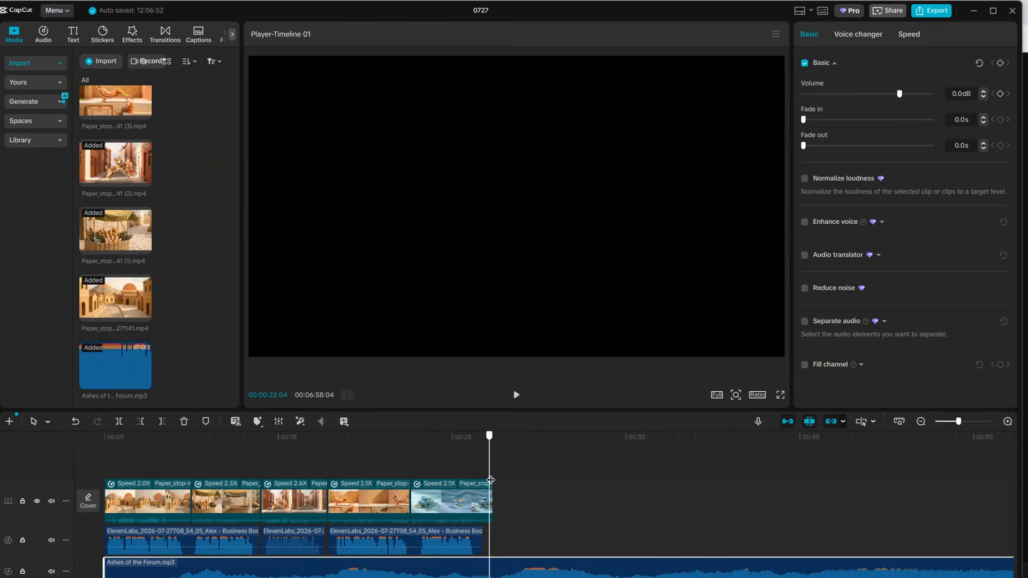
{"action": "left_click", "coordinate": [162, 421]}
{"action": "left_click_drag", "start_coordinate": [900, 84], "coordinate": [876, 98]}
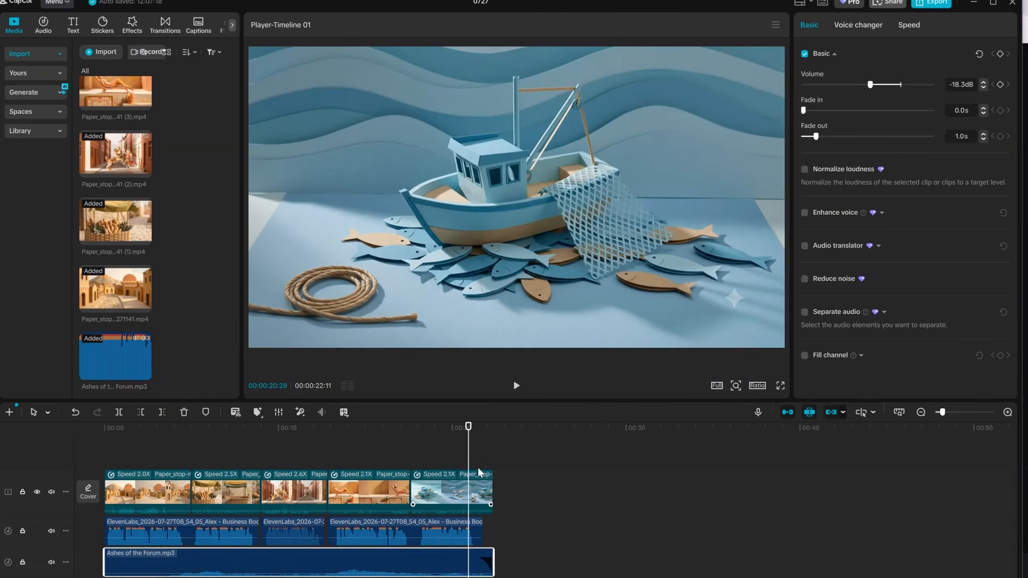
{"action": "key", "text": "Home"}
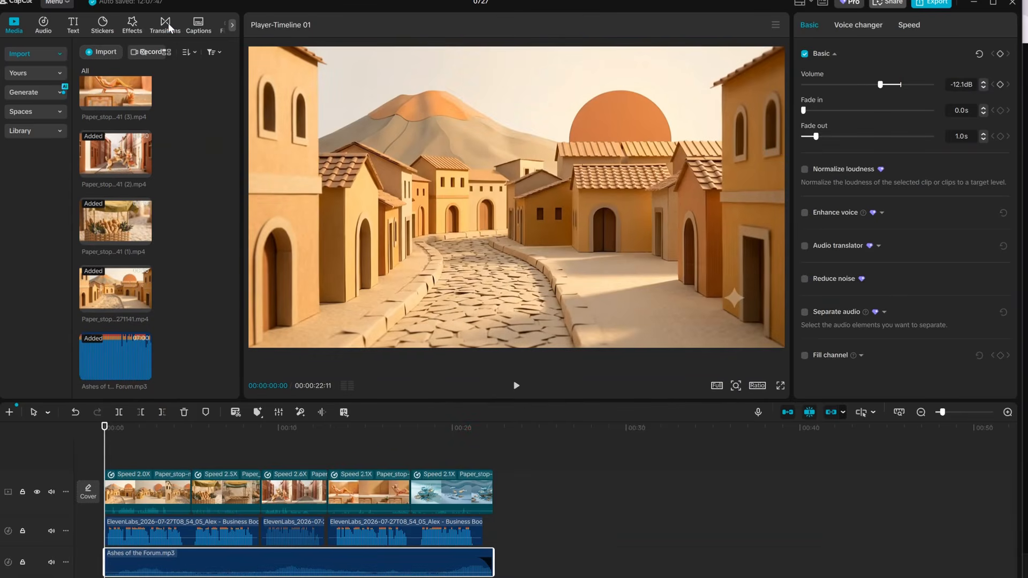
Step: Add a 0.5 s Mix transition between the first two clips, allowing duplicate frames, and apply it to all clips
{"action": "left_click", "coordinate": [166, 25]}
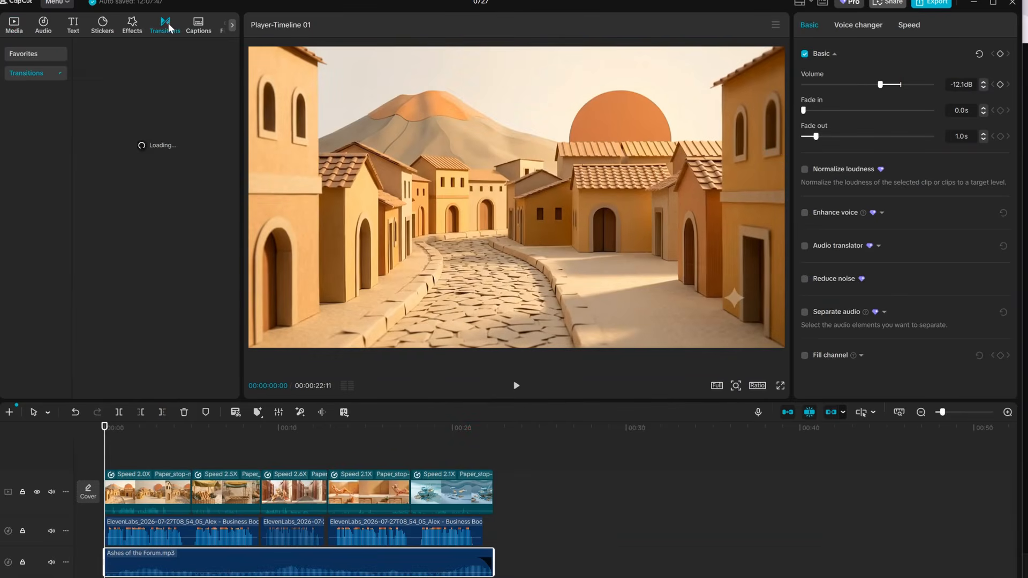
{"action": "left_click_drag", "start_coordinate": [187, 492], "coordinate": [187, 493]}
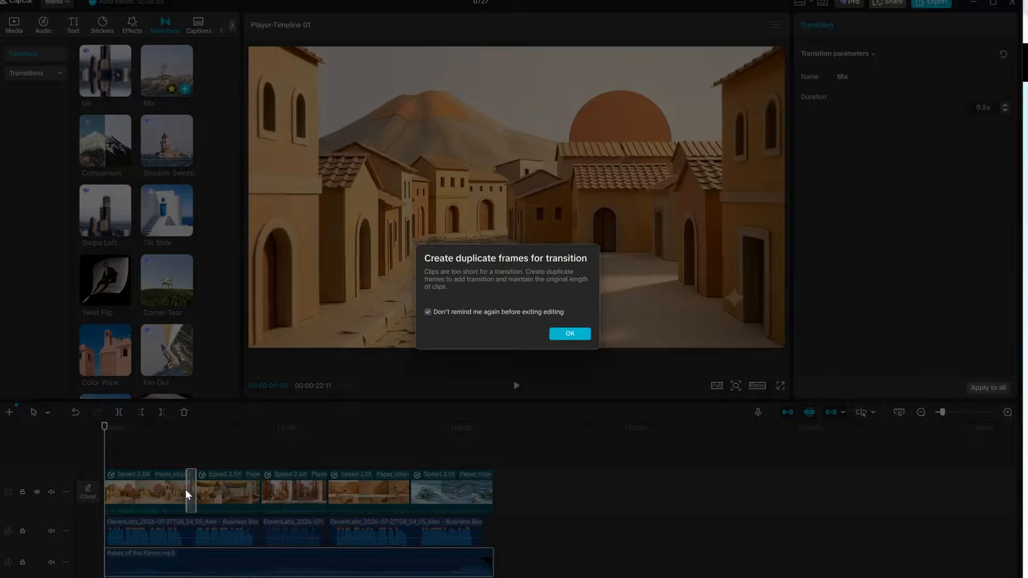
{"action": "left_click", "coordinate": [574, 336]}
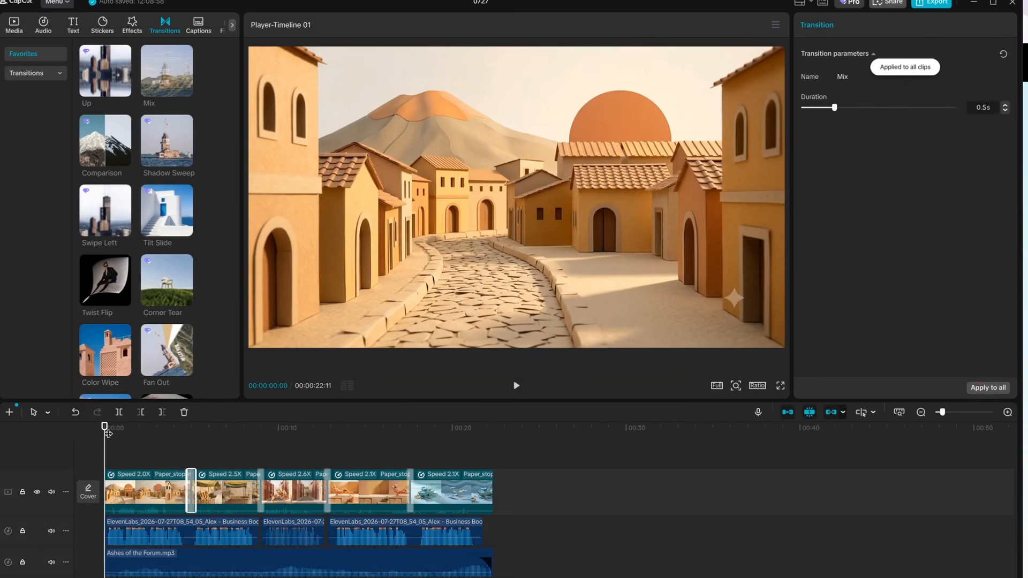
{"action": "left_click_drag", "start_coordinate": [106, 432], "coordinate": [103, 498]}
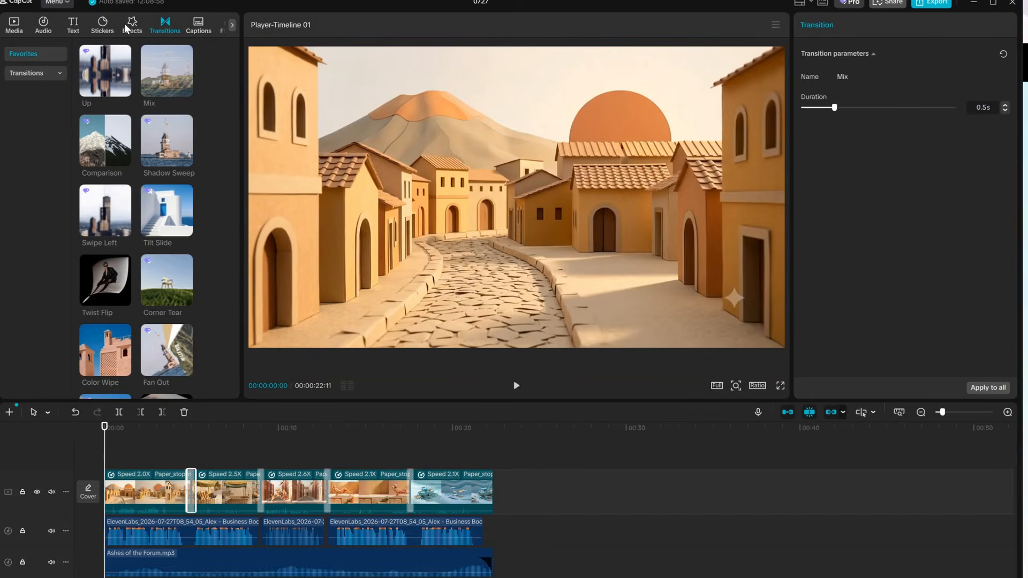
Step: Look through the "cinematic" video effects and review the edited timeline from start to end
{"action": "left_click", "coordinate": [128, 27]}
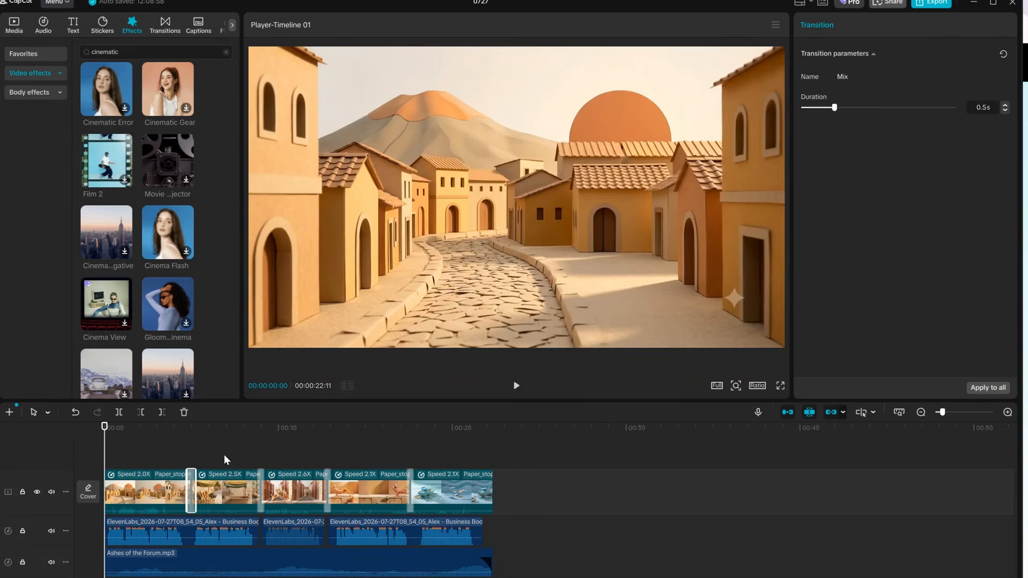
{"action": "left_click_drag", "start_coordinate": [106, 440], "coordinate": [493, 471]}
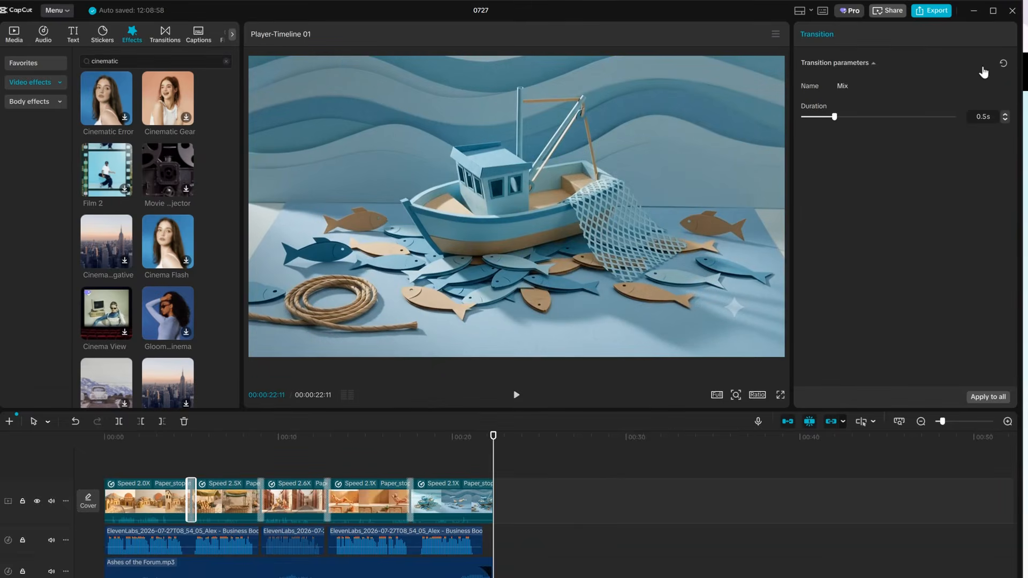
Step: Export the video as "Pompe city" in 4K with higher bitrate, HEVC codec, mp4 format and 30fps
{"action": "left_click", "coordinate": [928, 13]}
{"action": "left_click", "coordinate": [584, 496]}
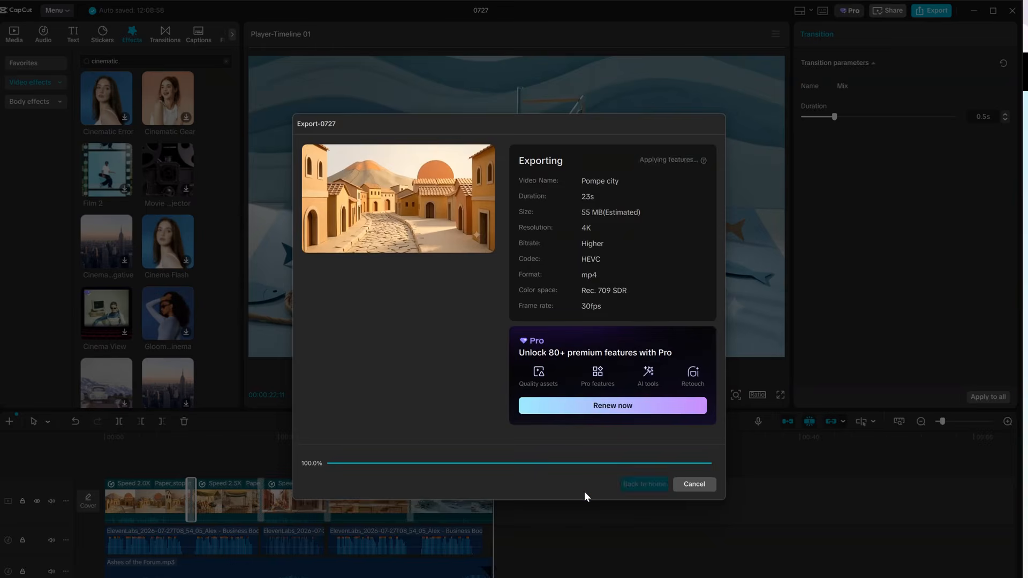